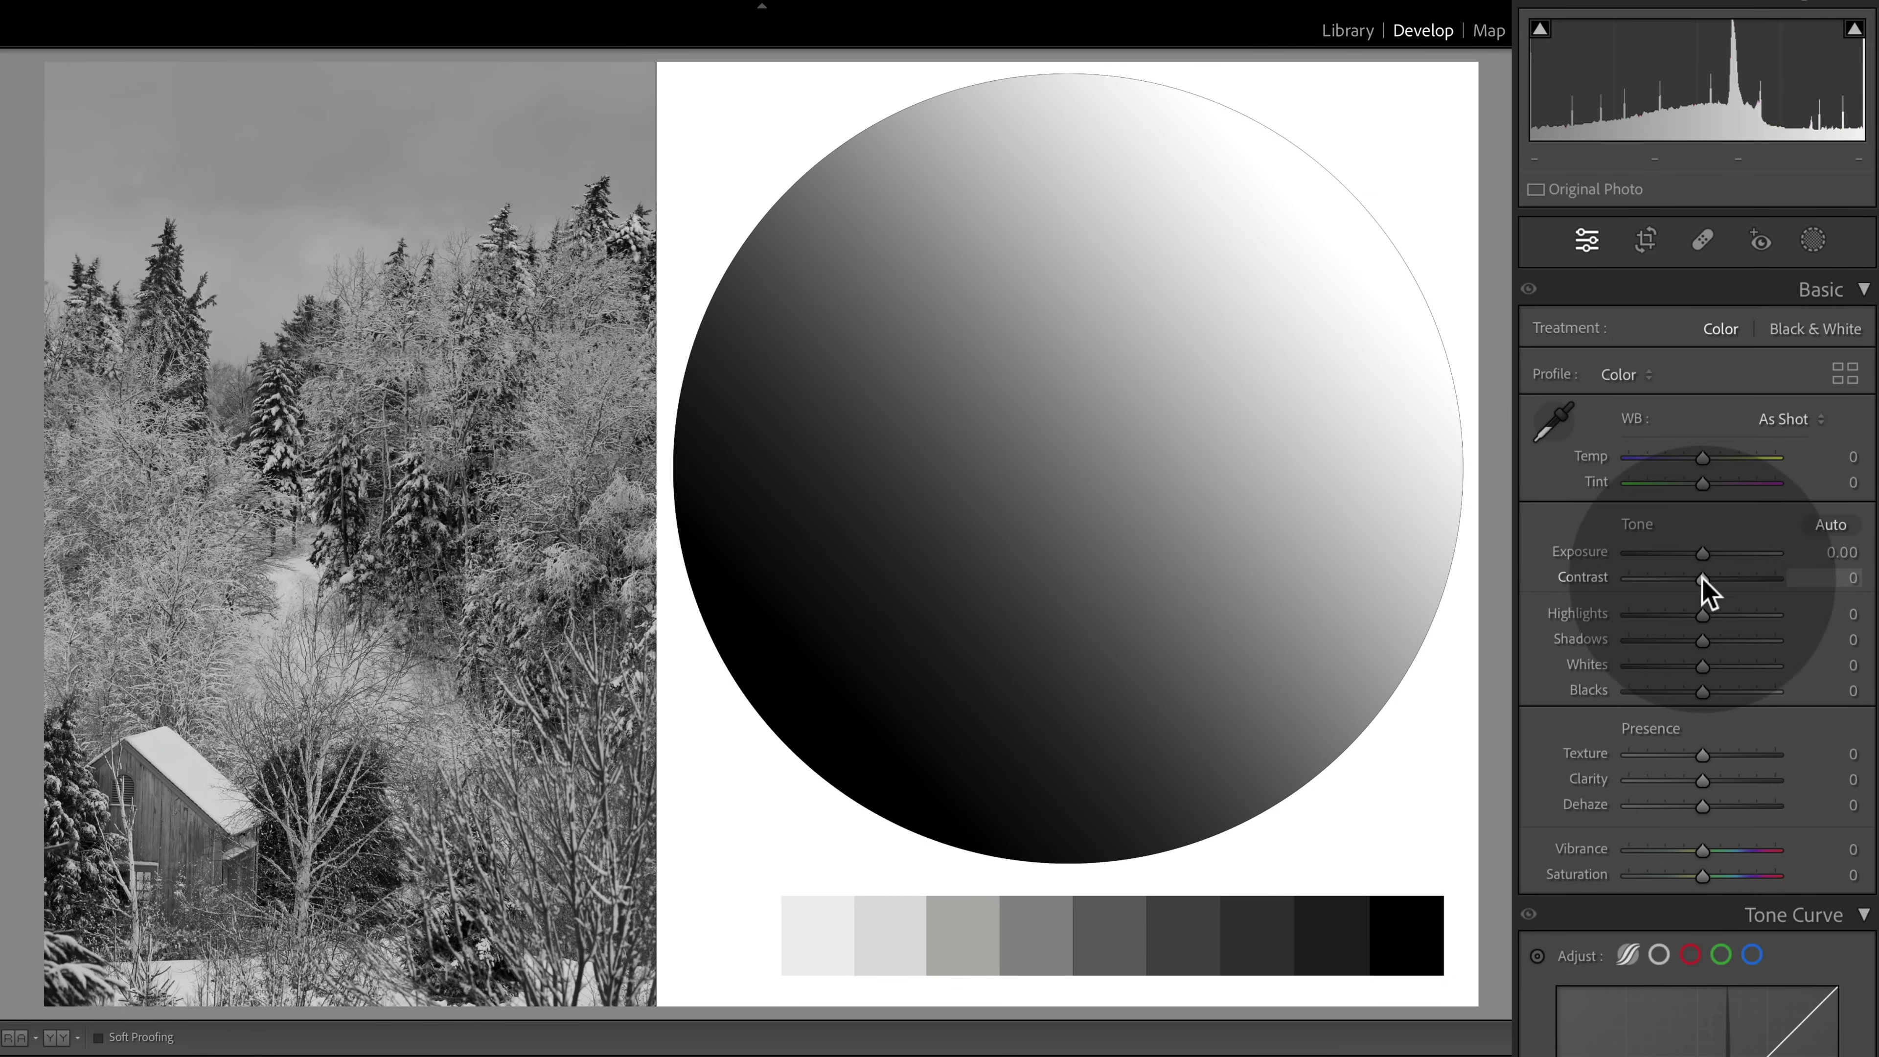
Raise global Contrast to +100 and toggle the Basic panel off and on to compare.
drag(1735, 581, 1858, 584)
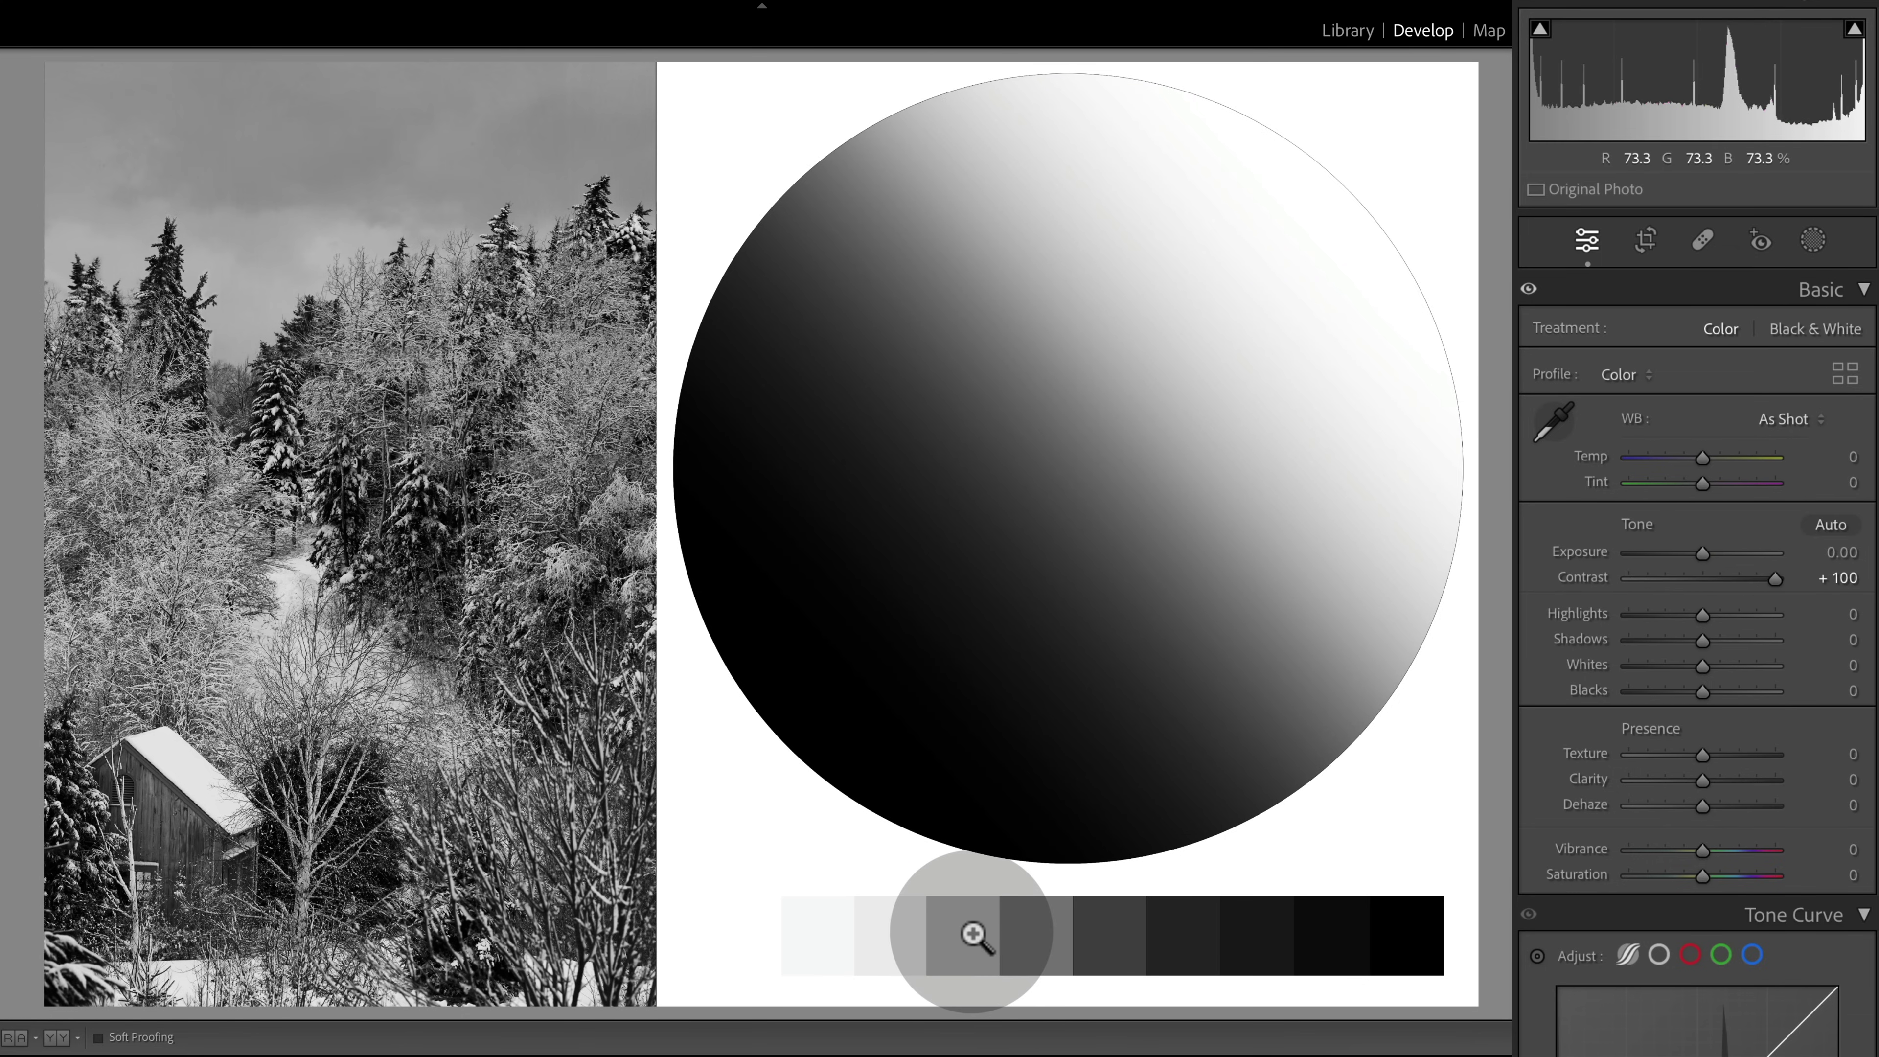
click(1529, 289)
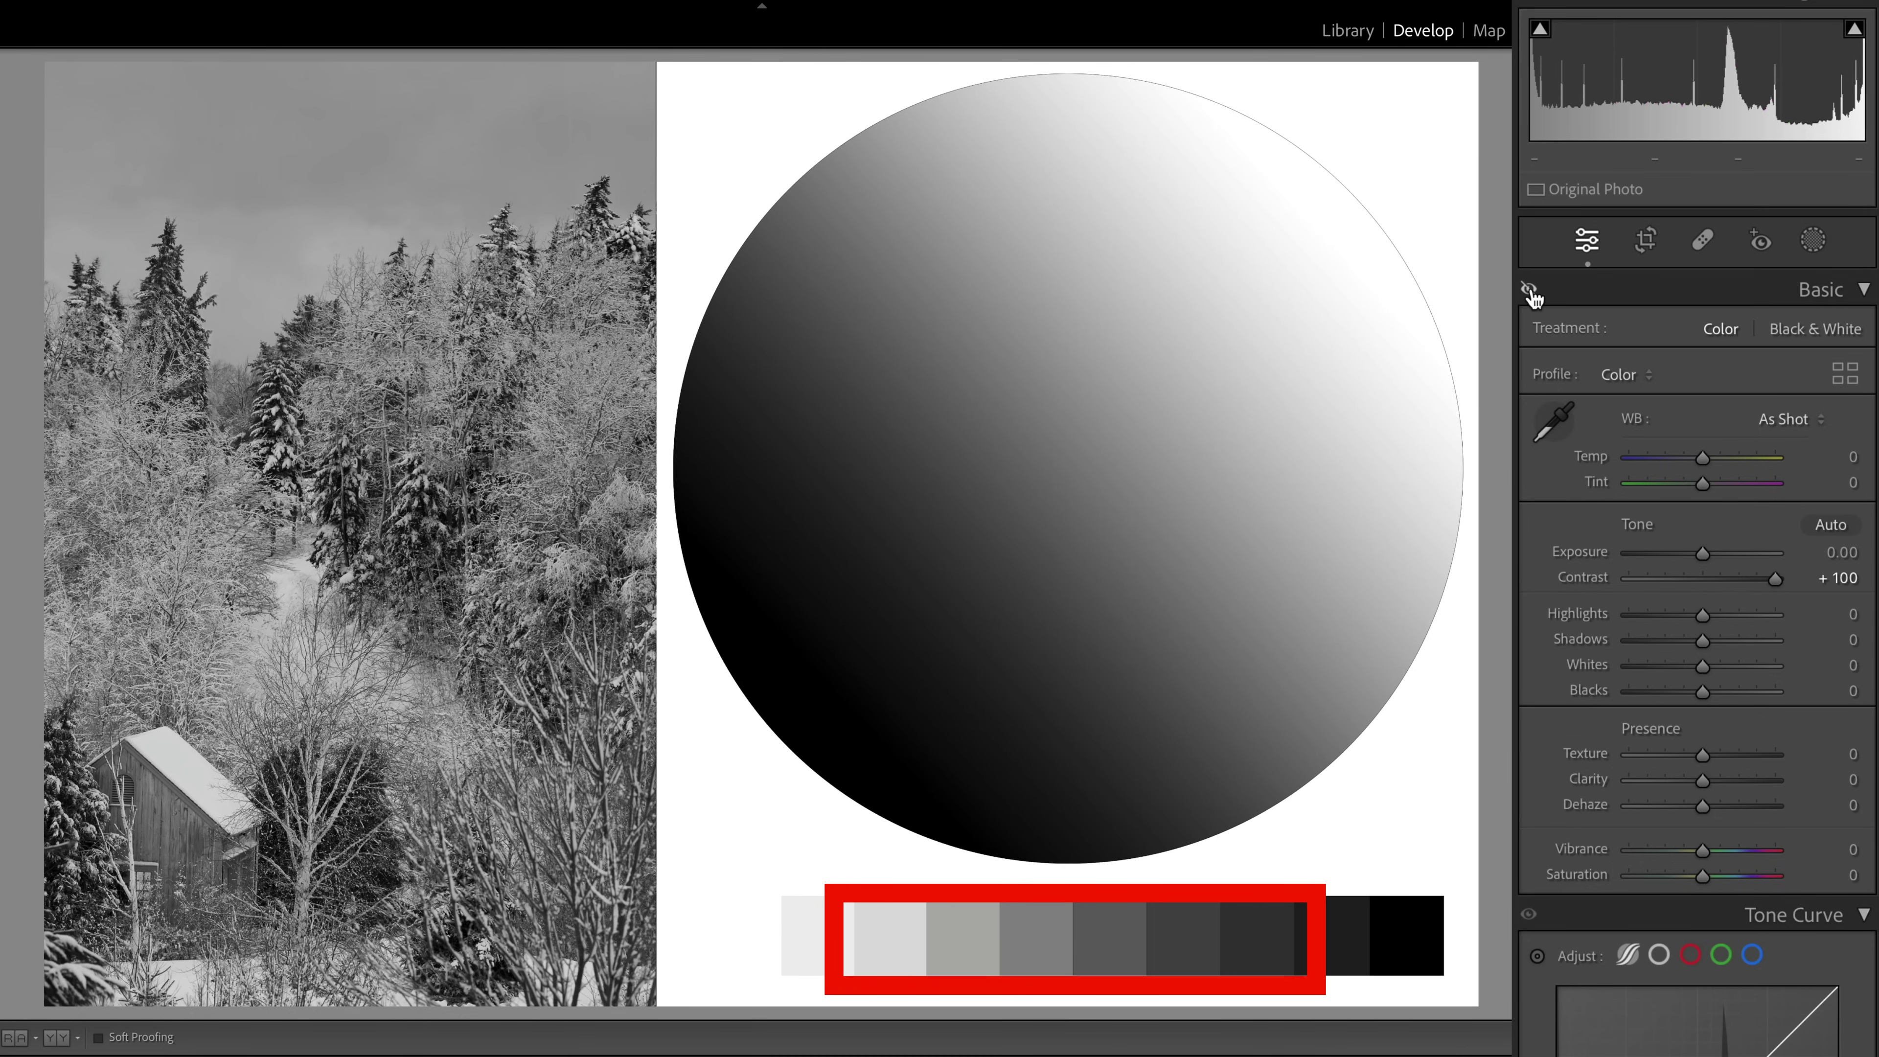
click(1529, 290)
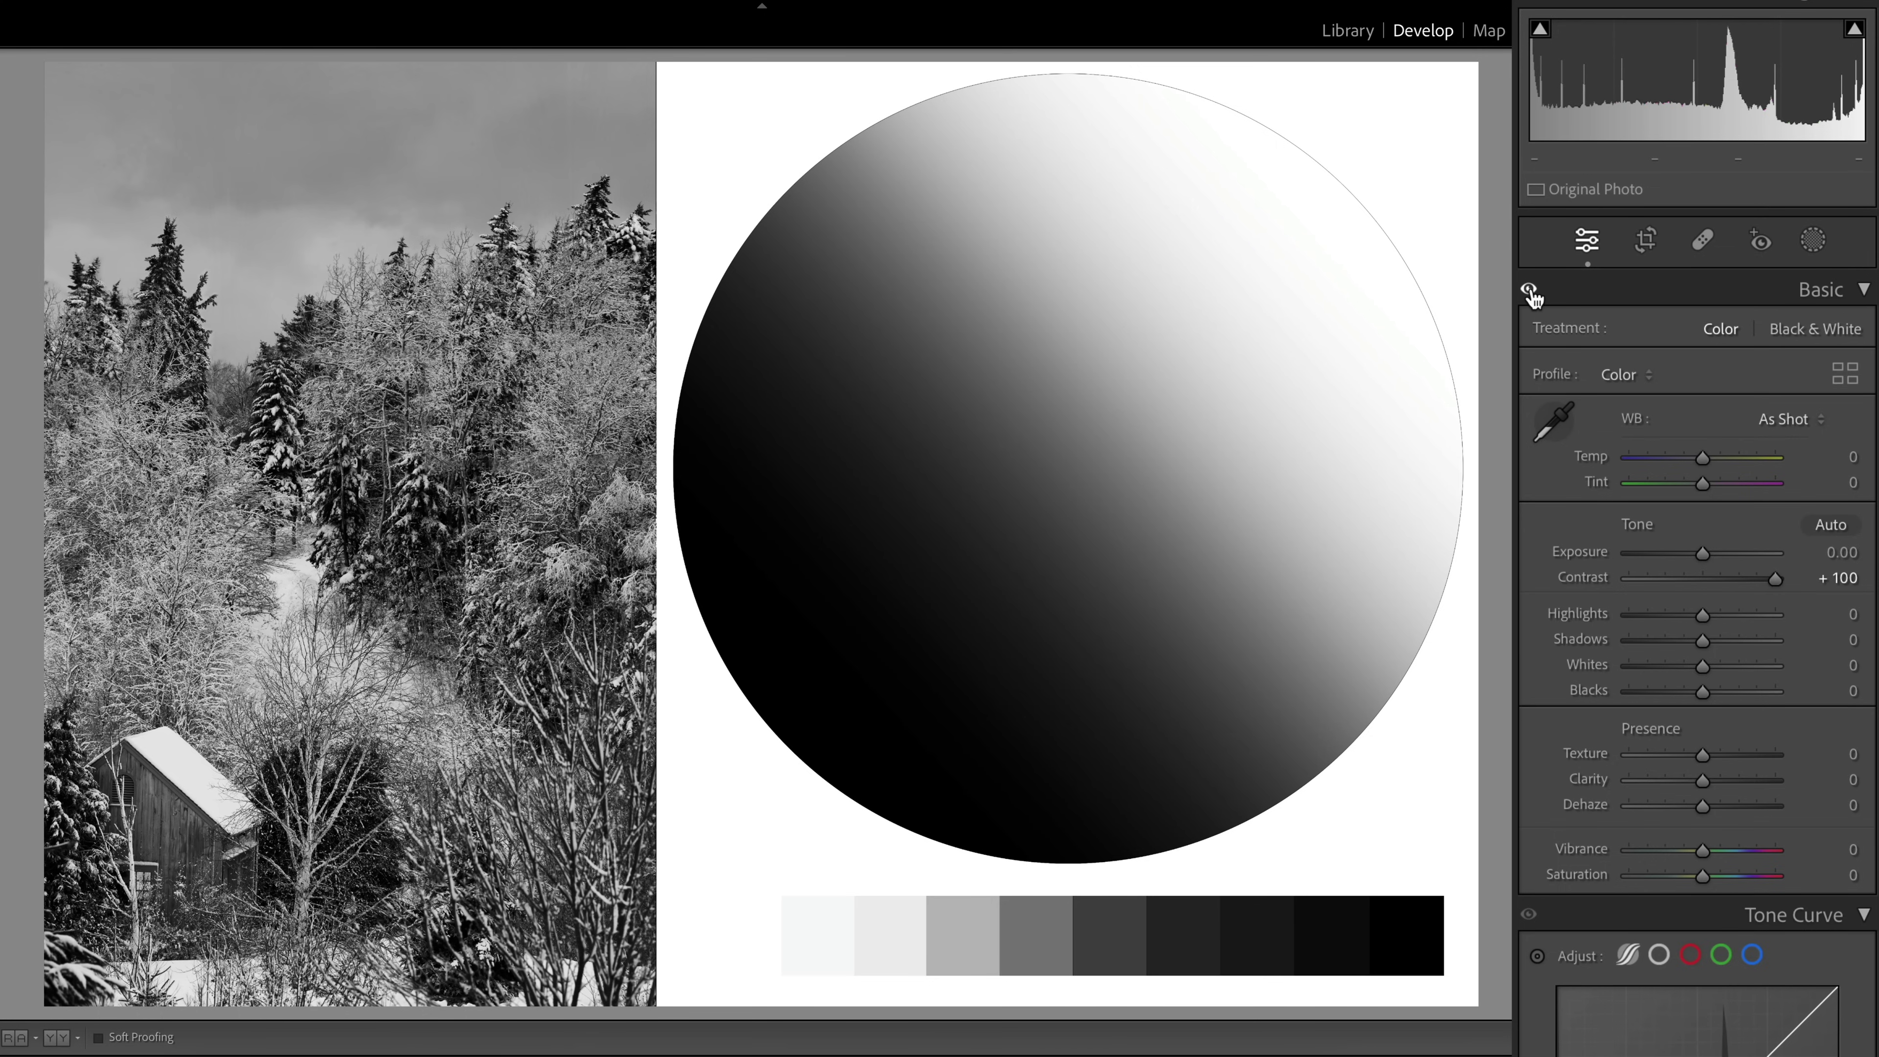
scroll(1531, 295, down, 2)
scroll(1531, 290, up, 2)
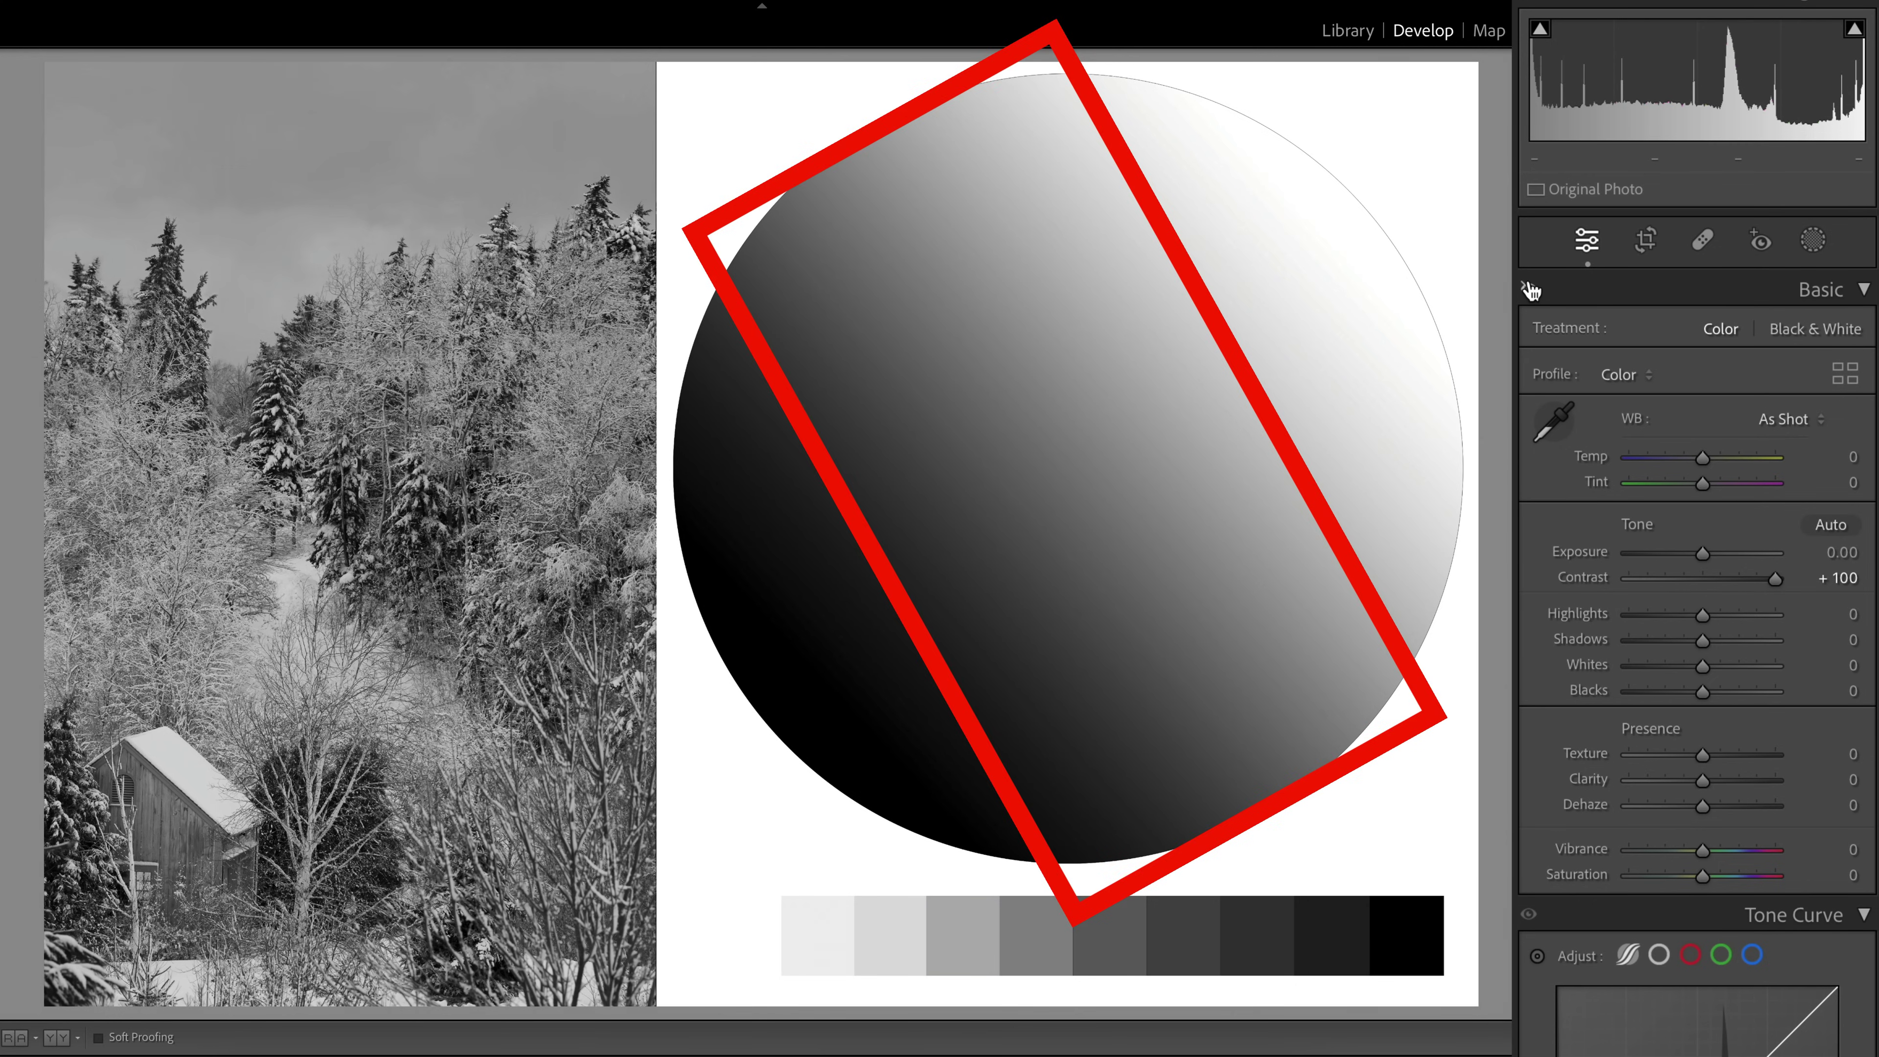
click(1530, 290)
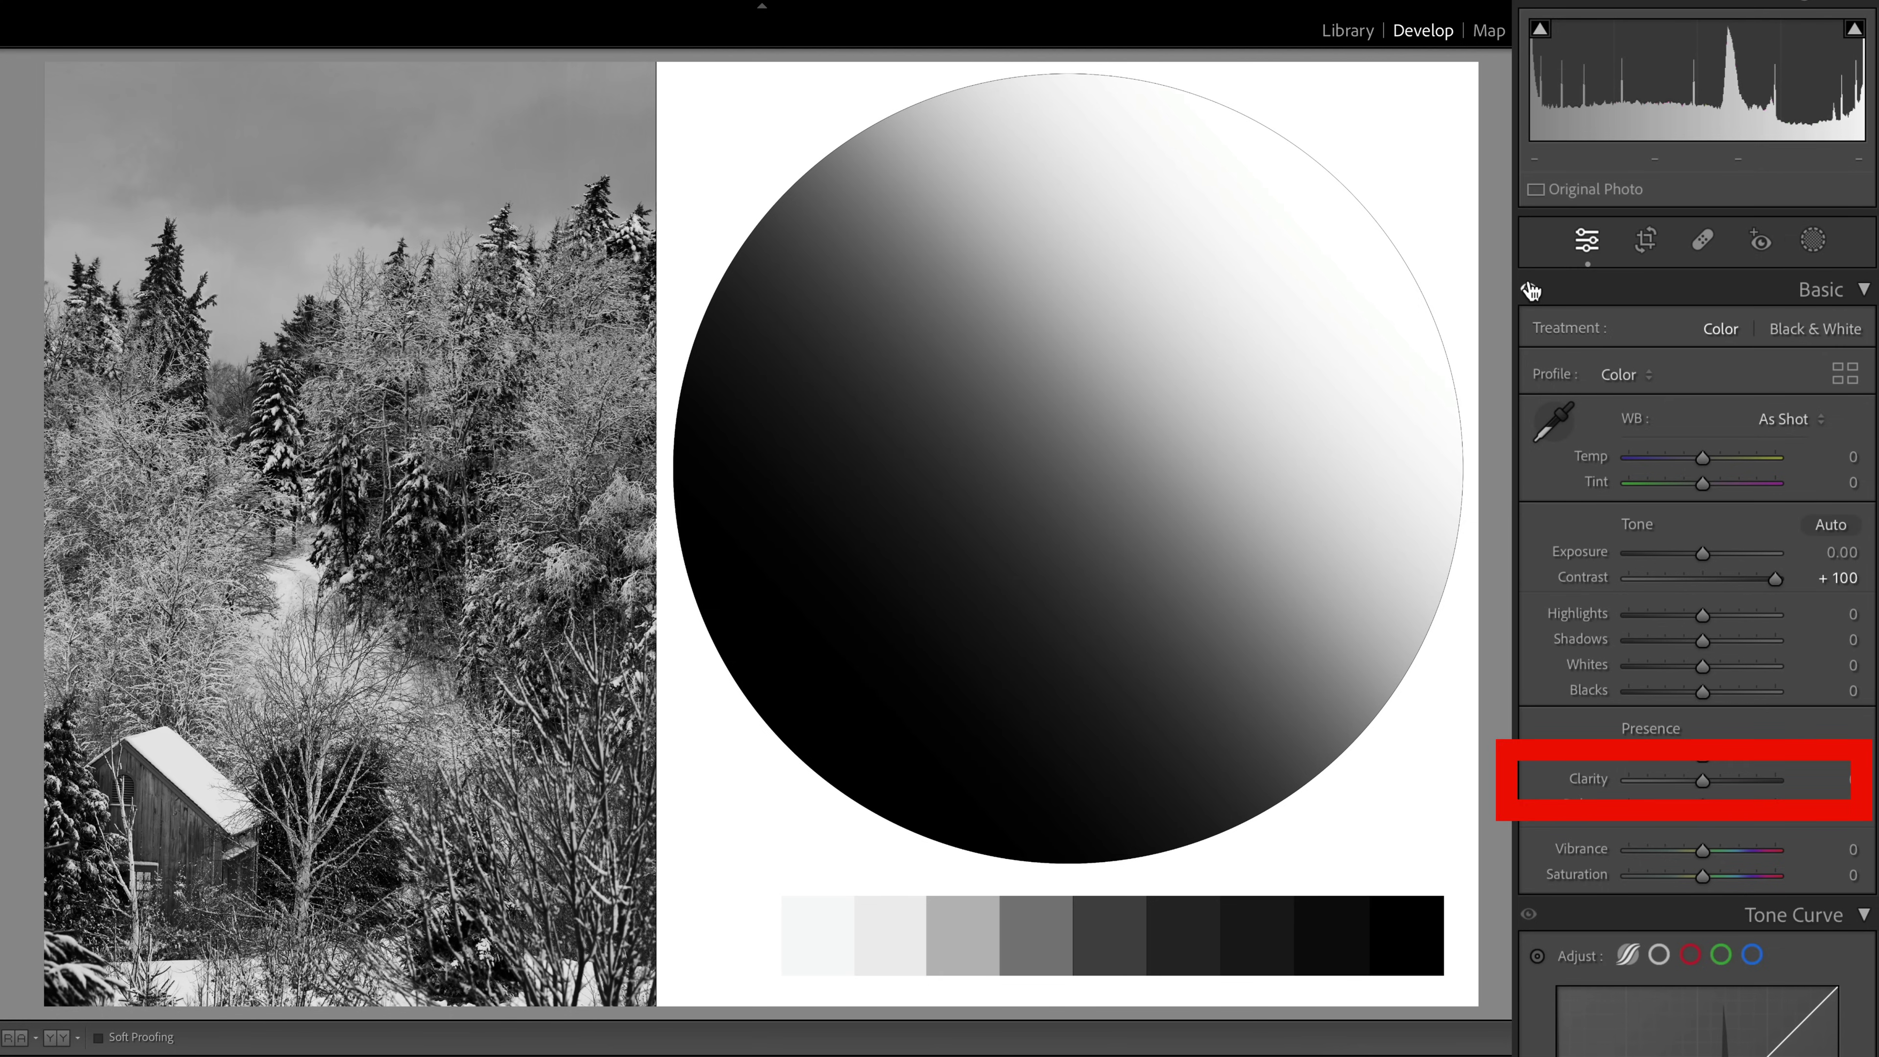
Reset Contrast to 0, set Clarity to +100, compare it on and off, and zoom into the grey swatches.
double_click(1583, 581)
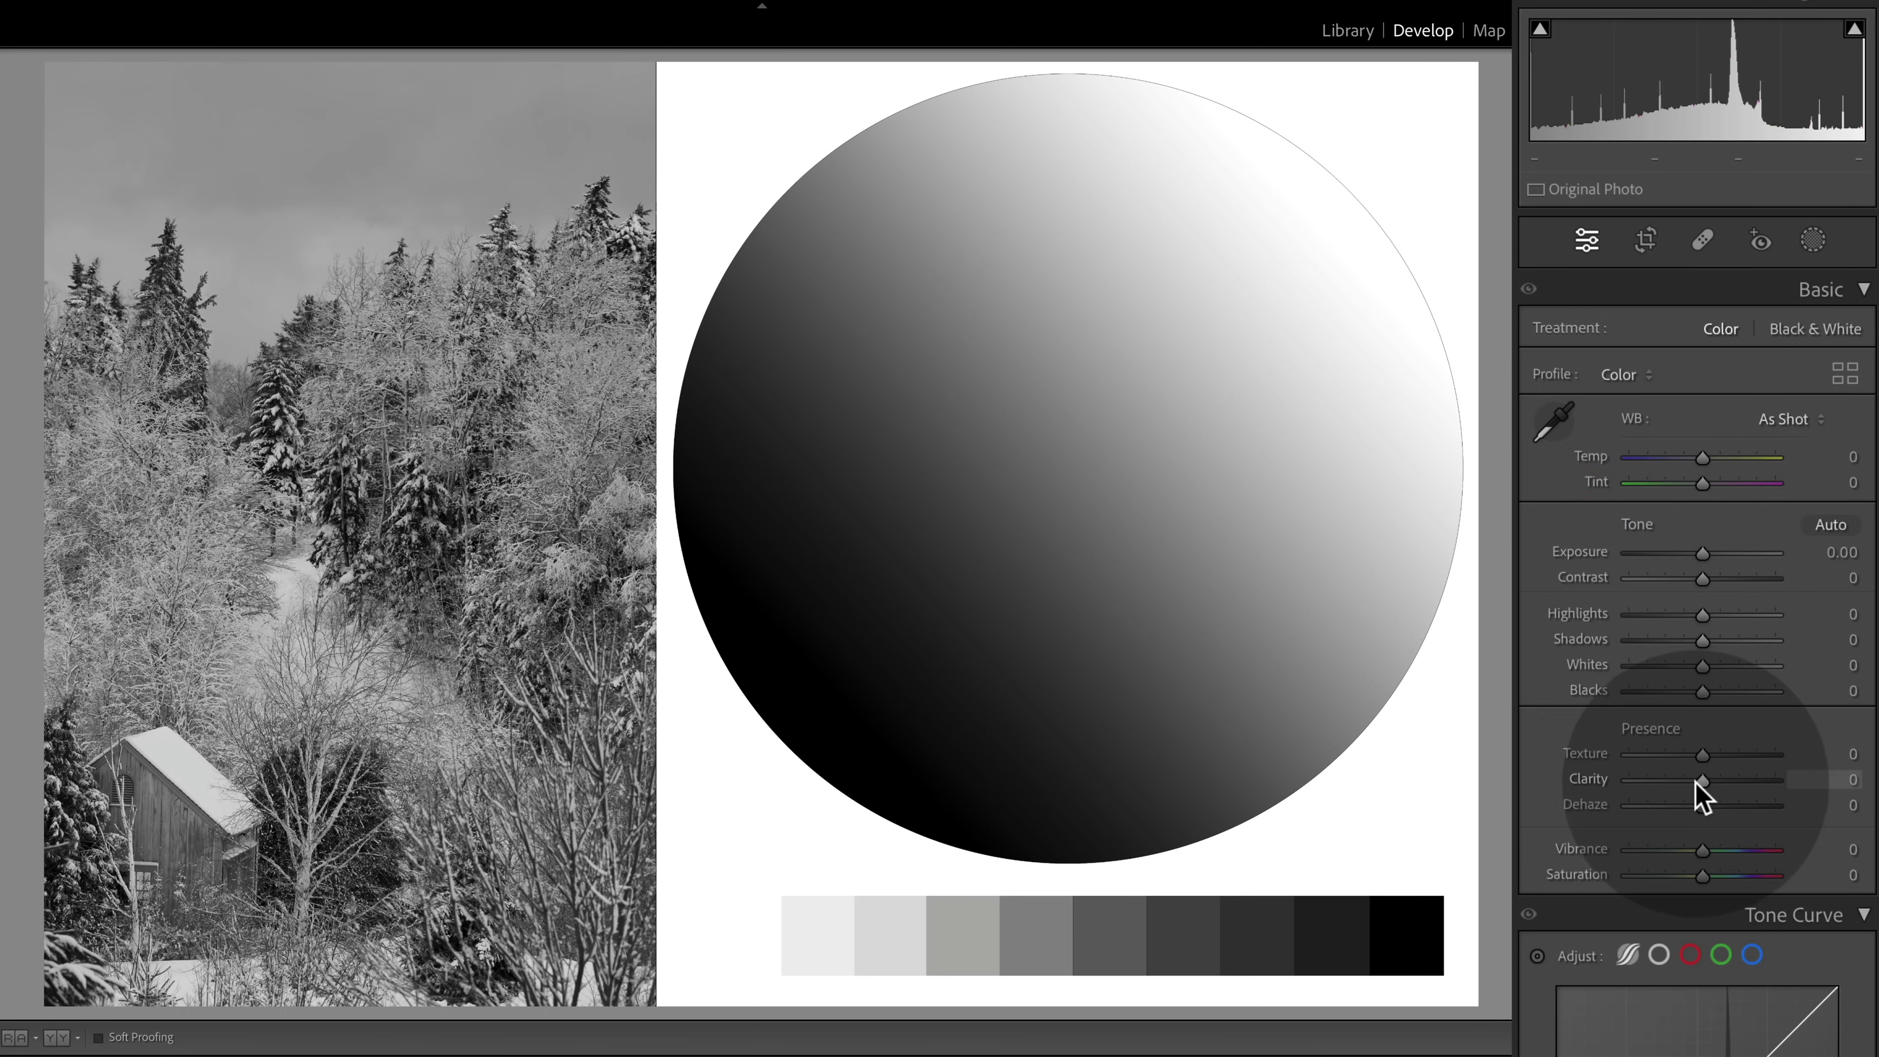
drag(1701, 780, 1826, 778)
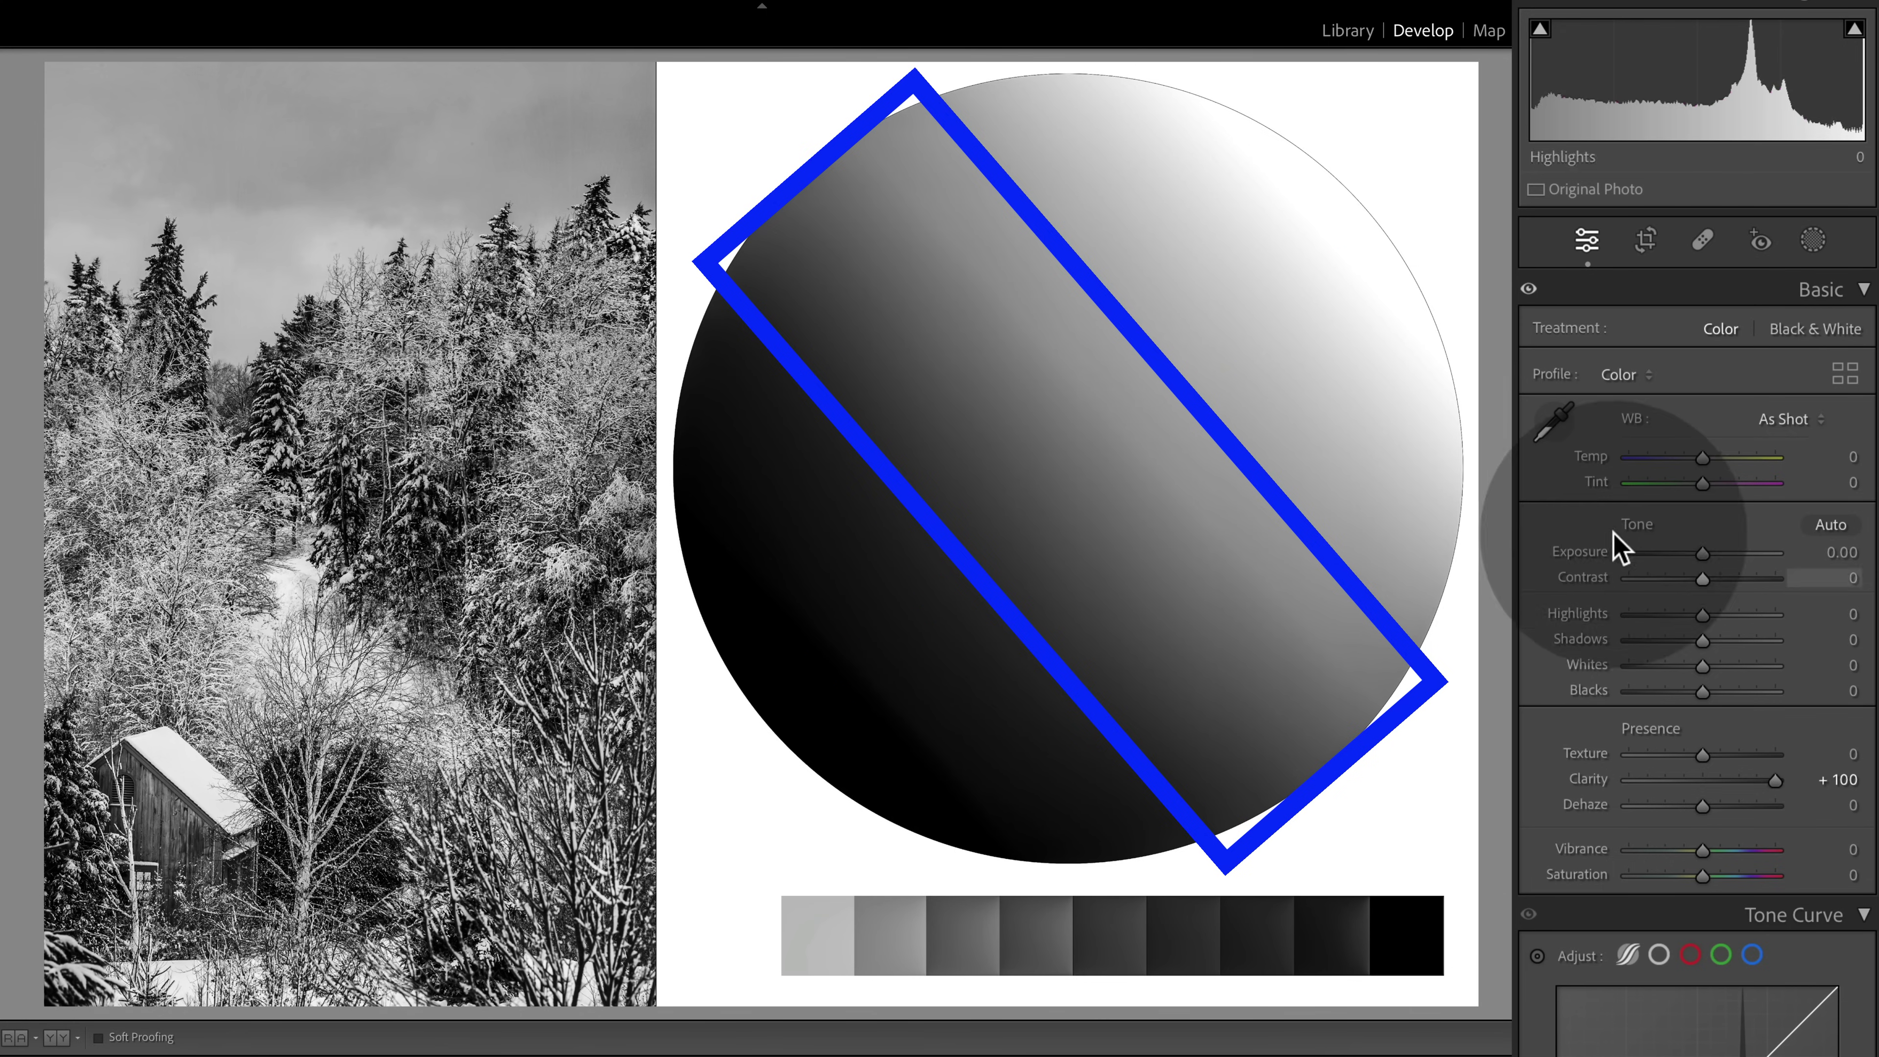
click(1529, 289)
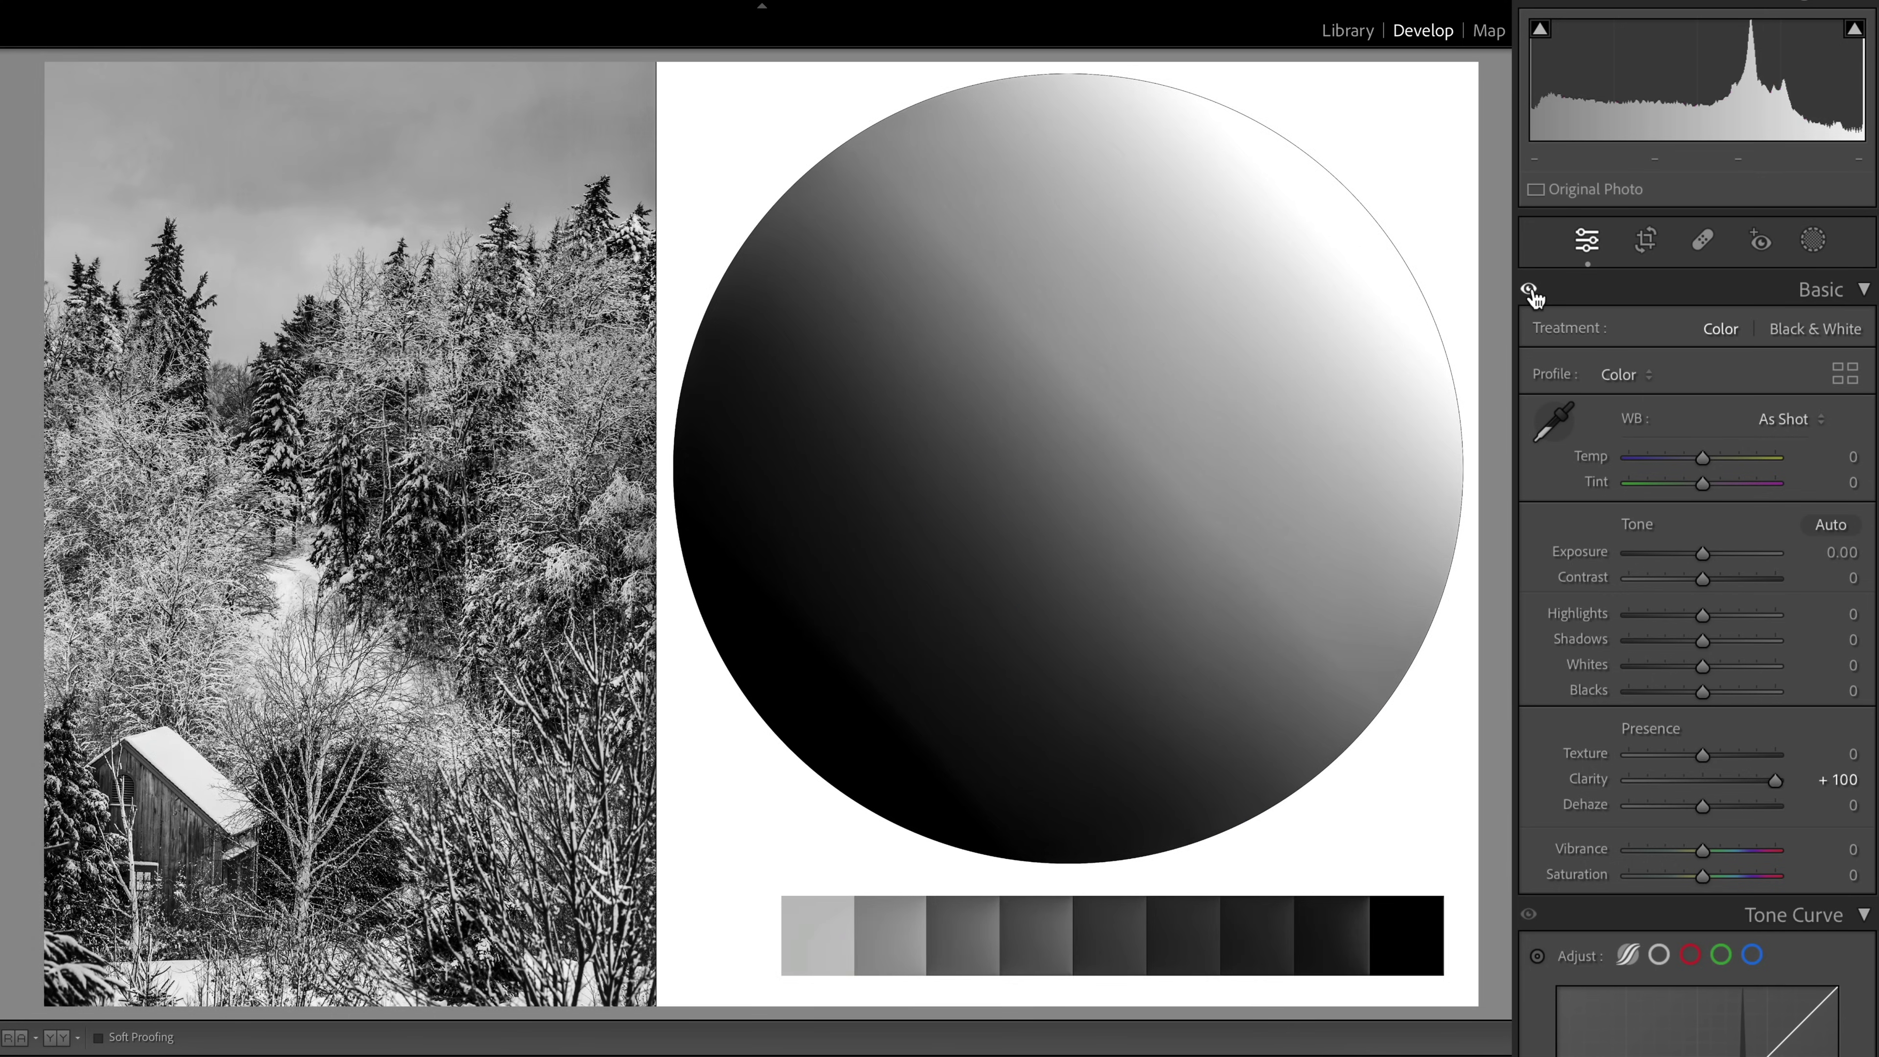
click(1529, 290)
click(1529, 290)
click(1529, 290)
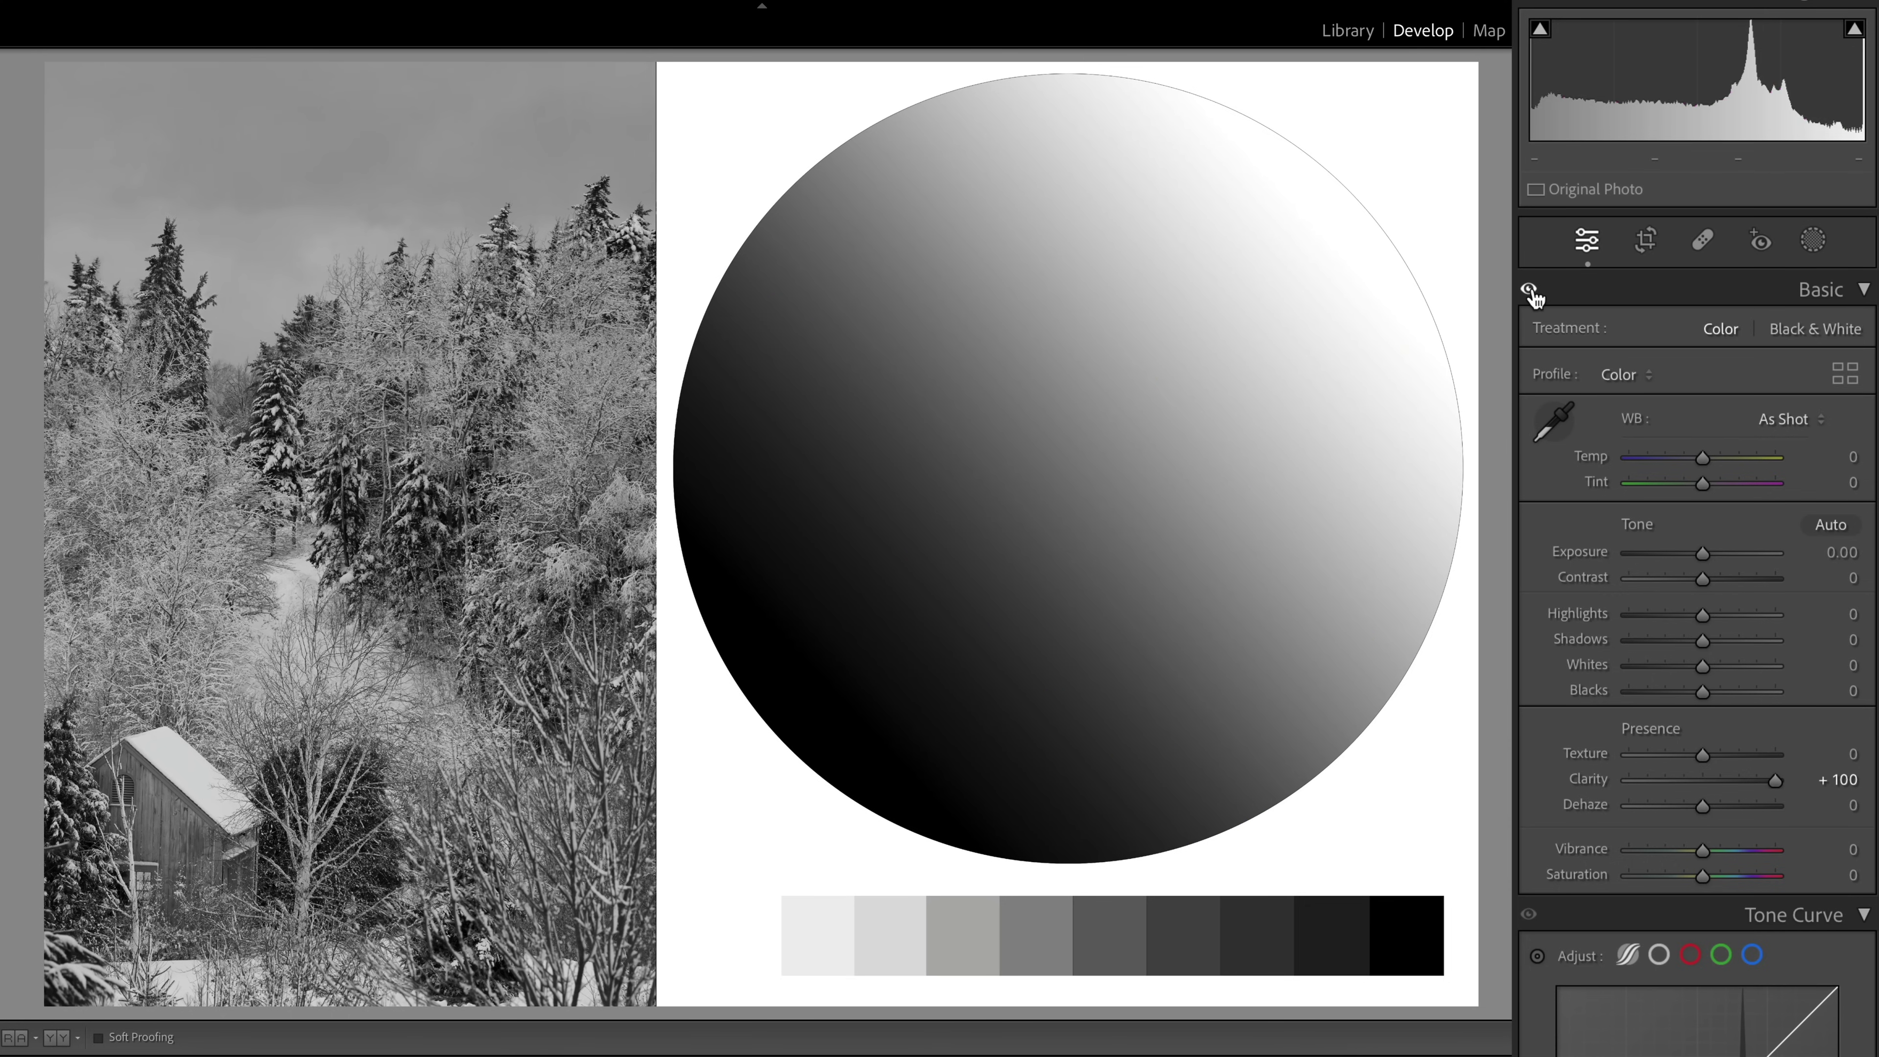
click(1529, 290)
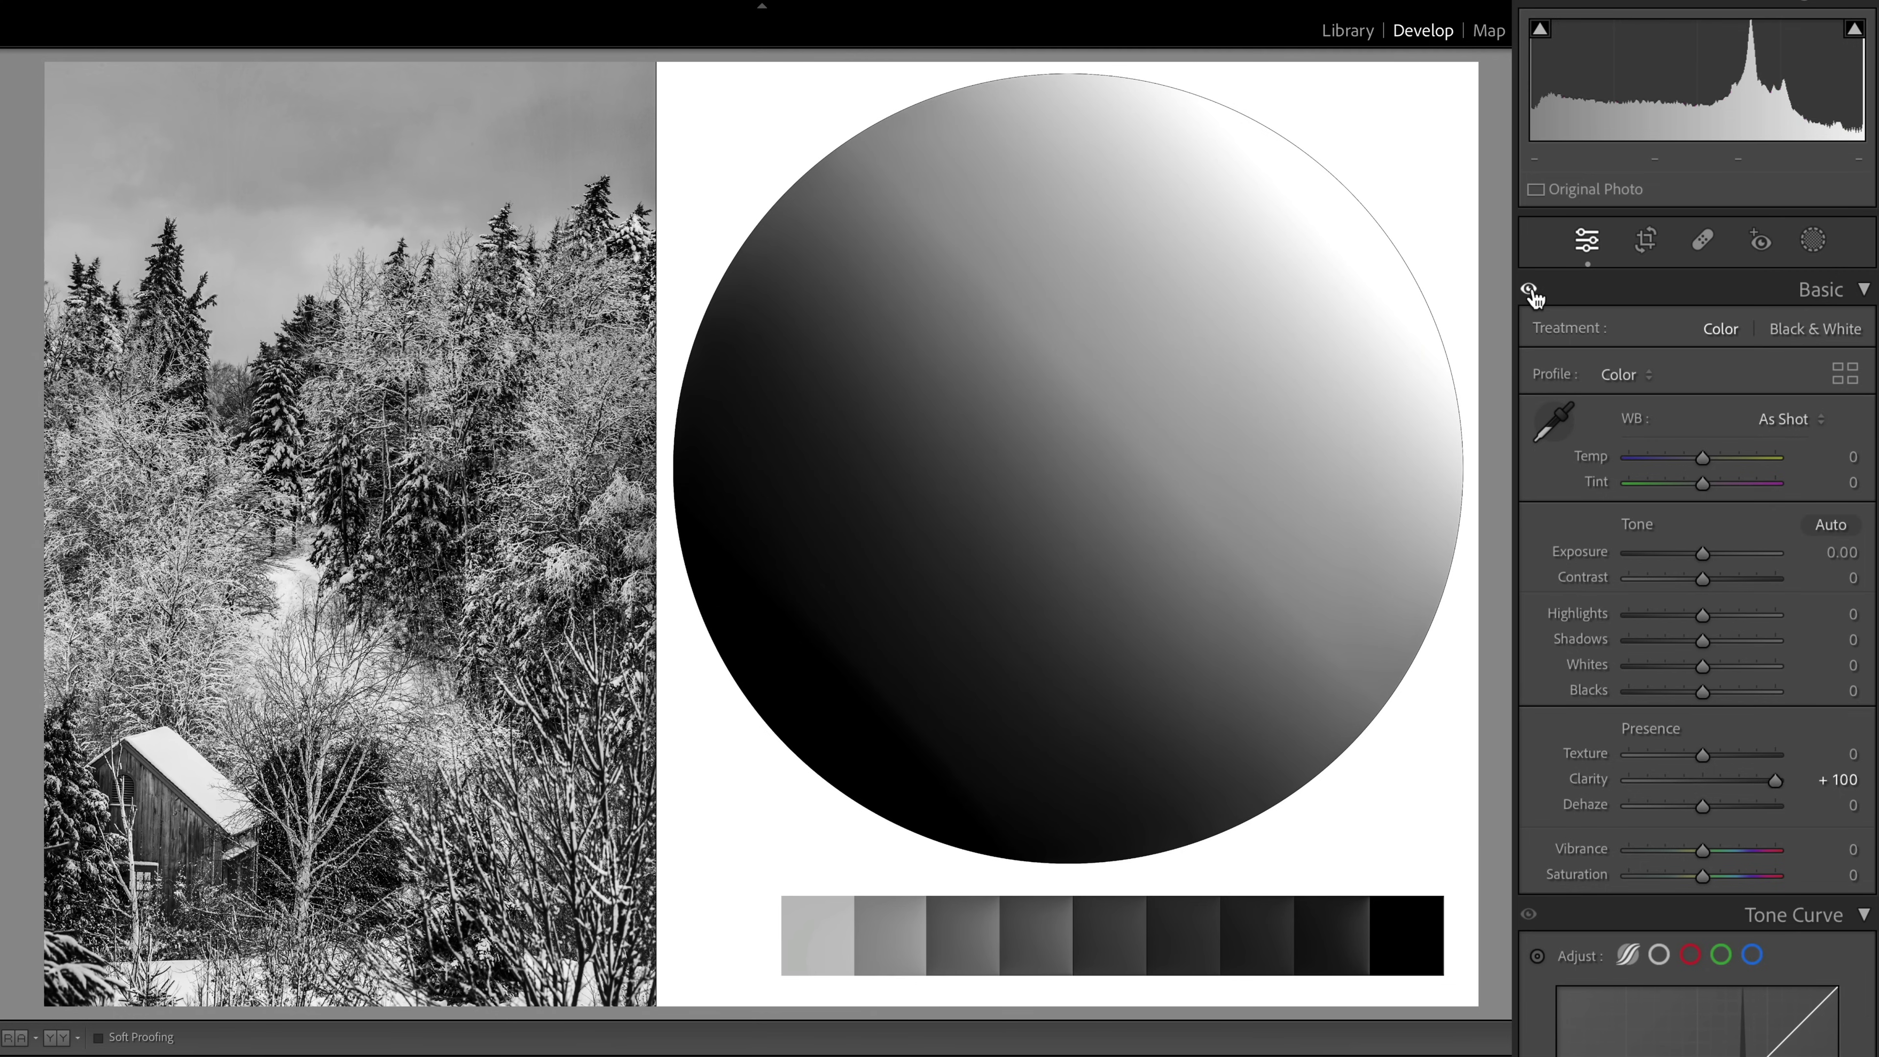
click(995, 938)
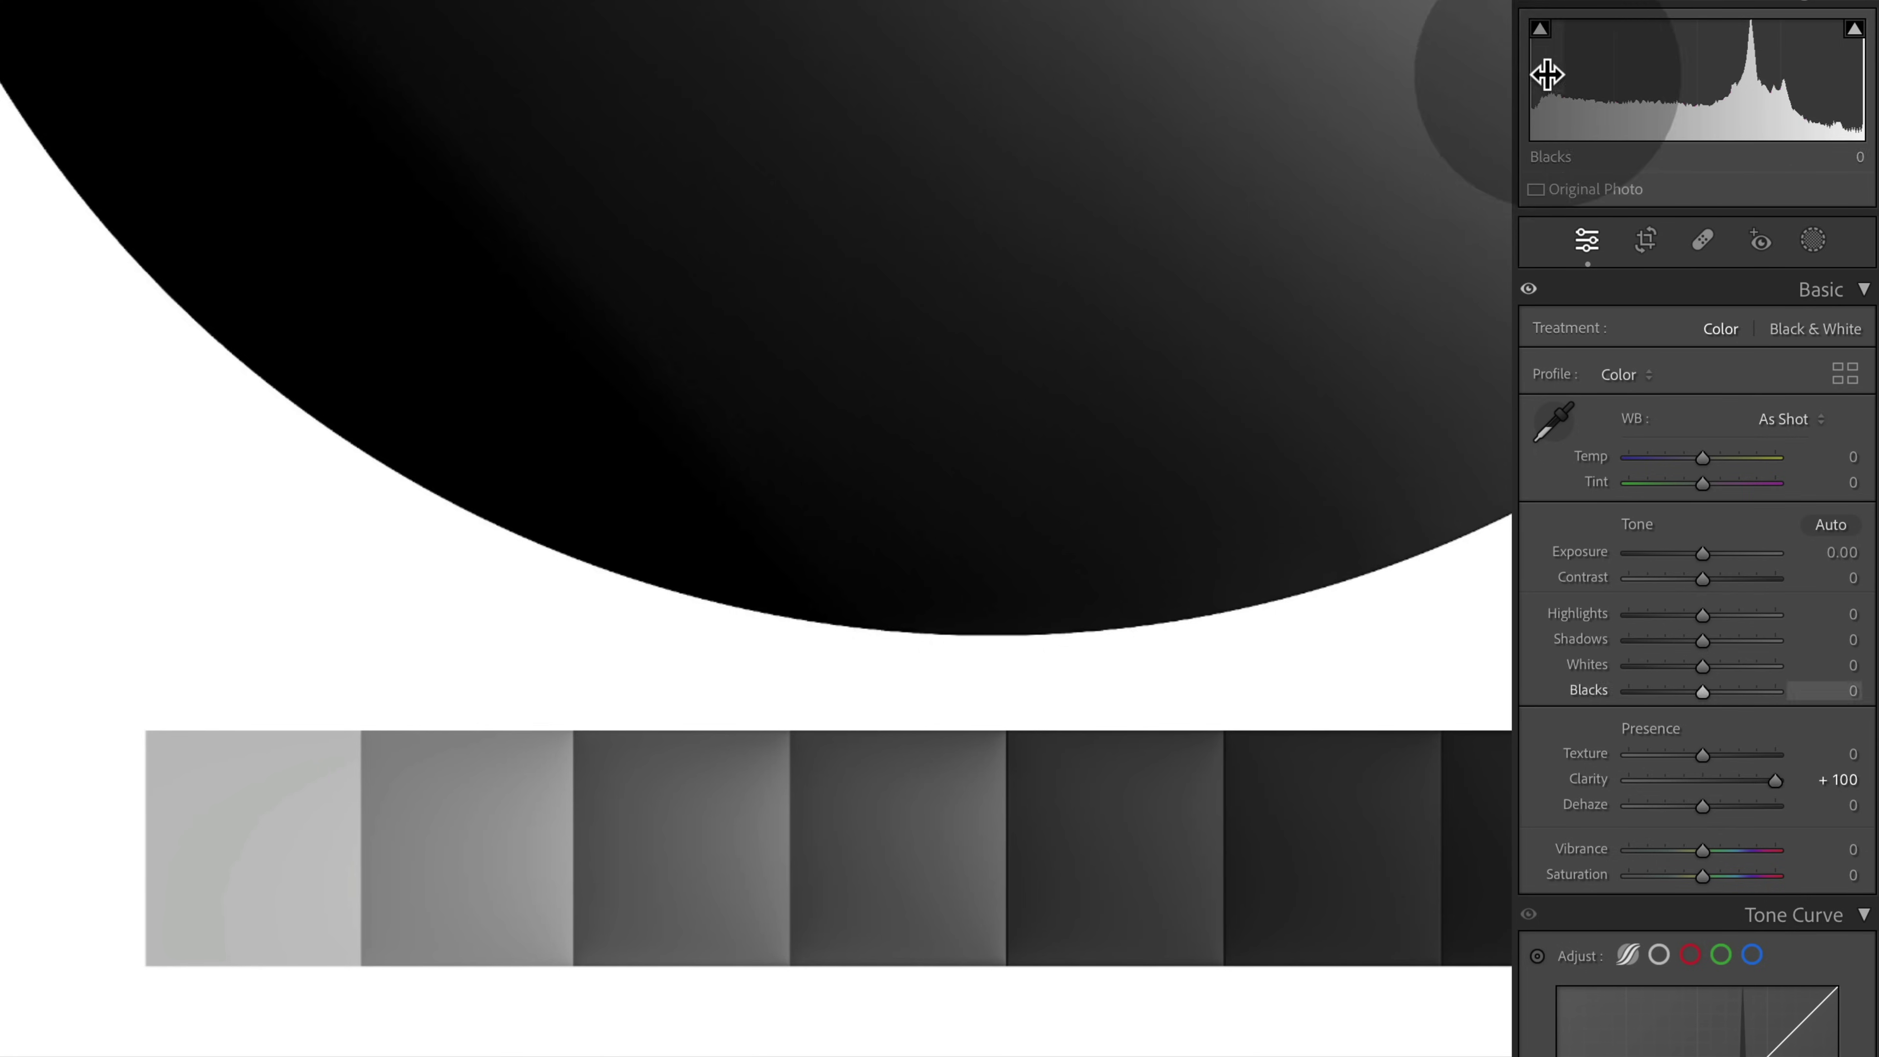
Flip the Basic panel's +100 Clarity effect off and on repeatedly to compare.
click(1528, 289)
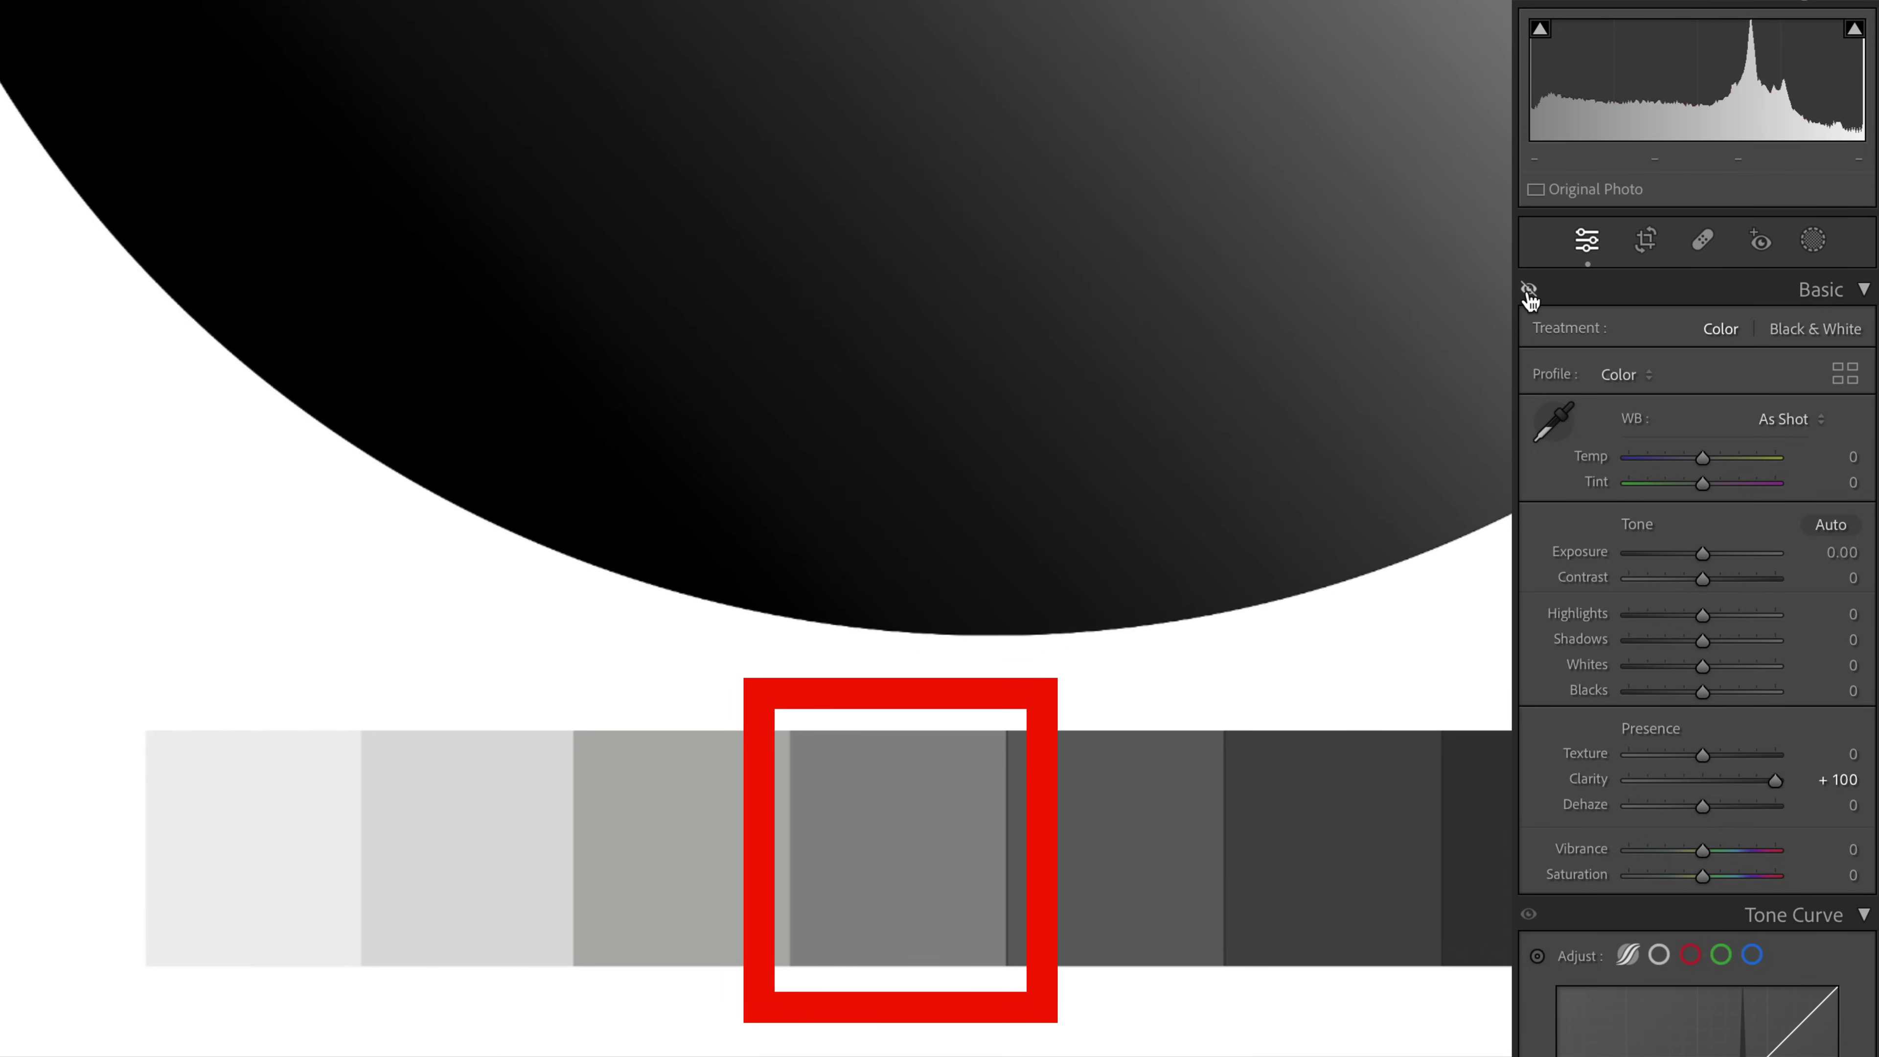
click(1528, 289)
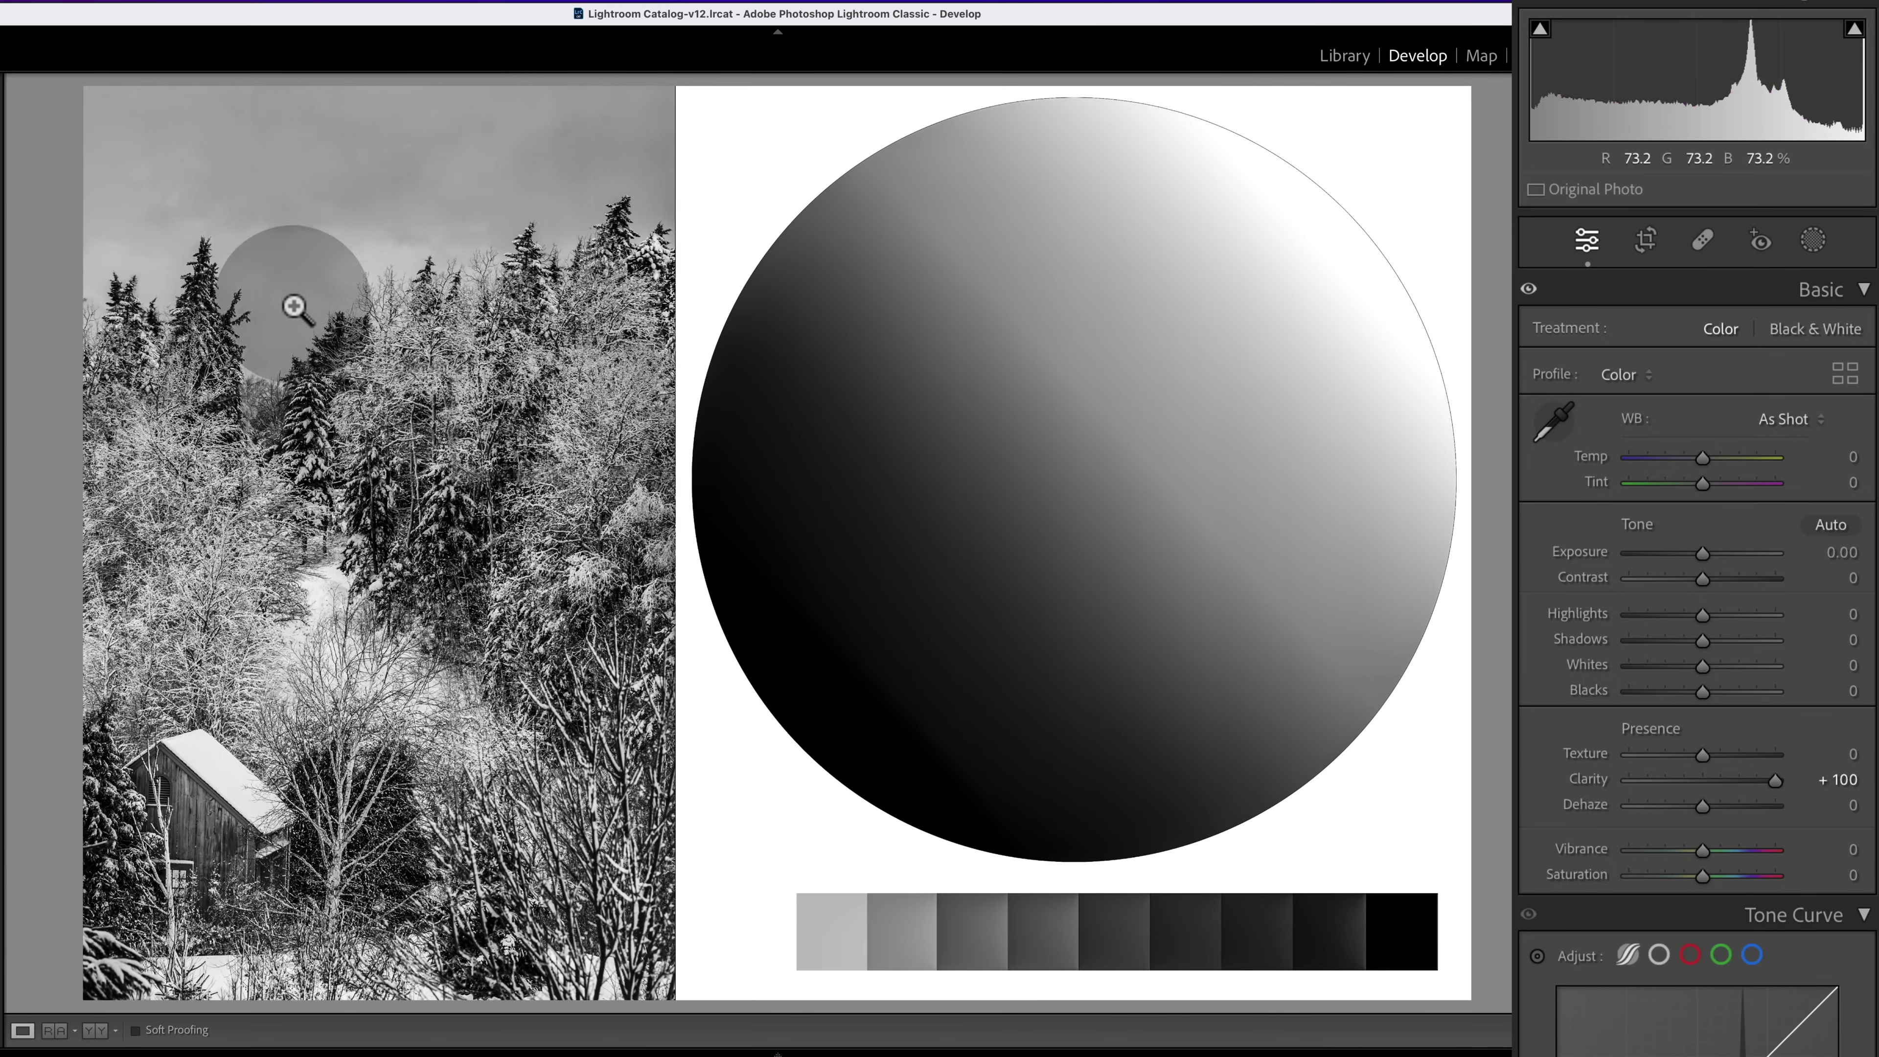
click(1529, 291)
click(1529, 290)
click(1530, 290)
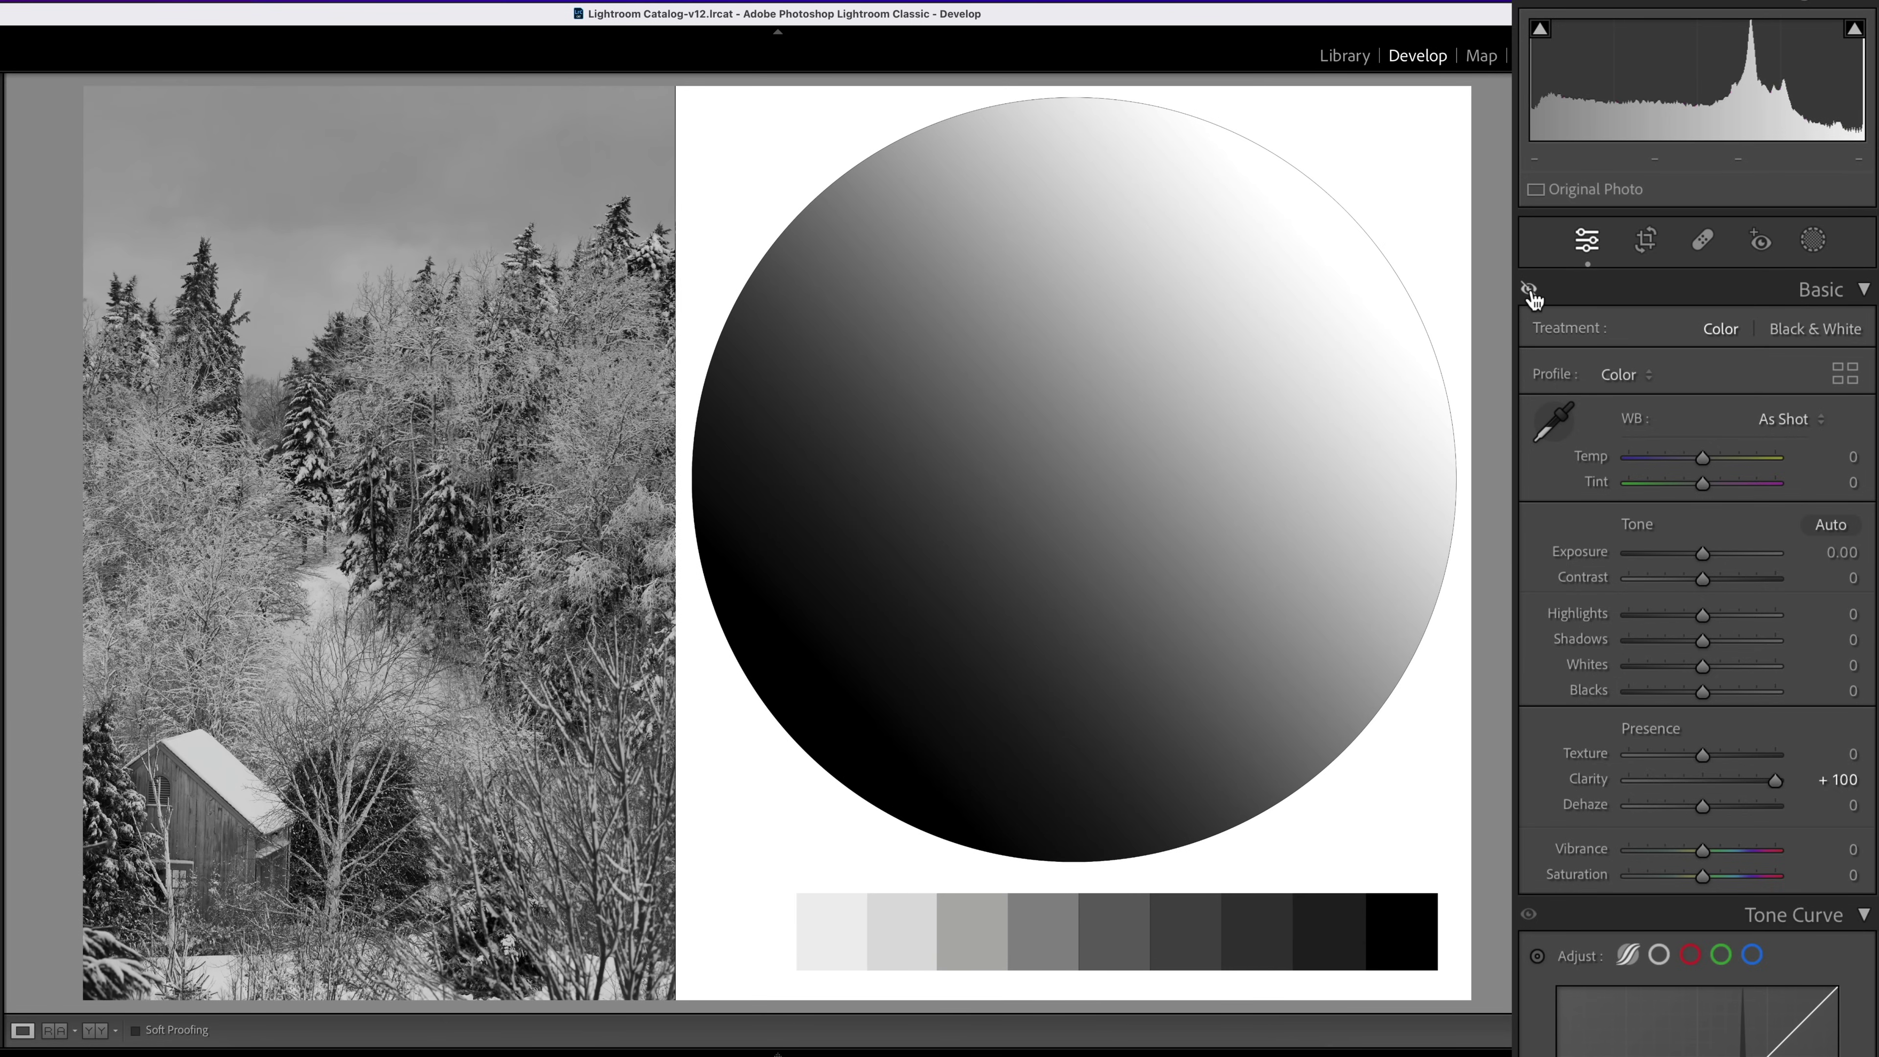
click(1530, 290)
click(1530, 291)
click(1529, 290)
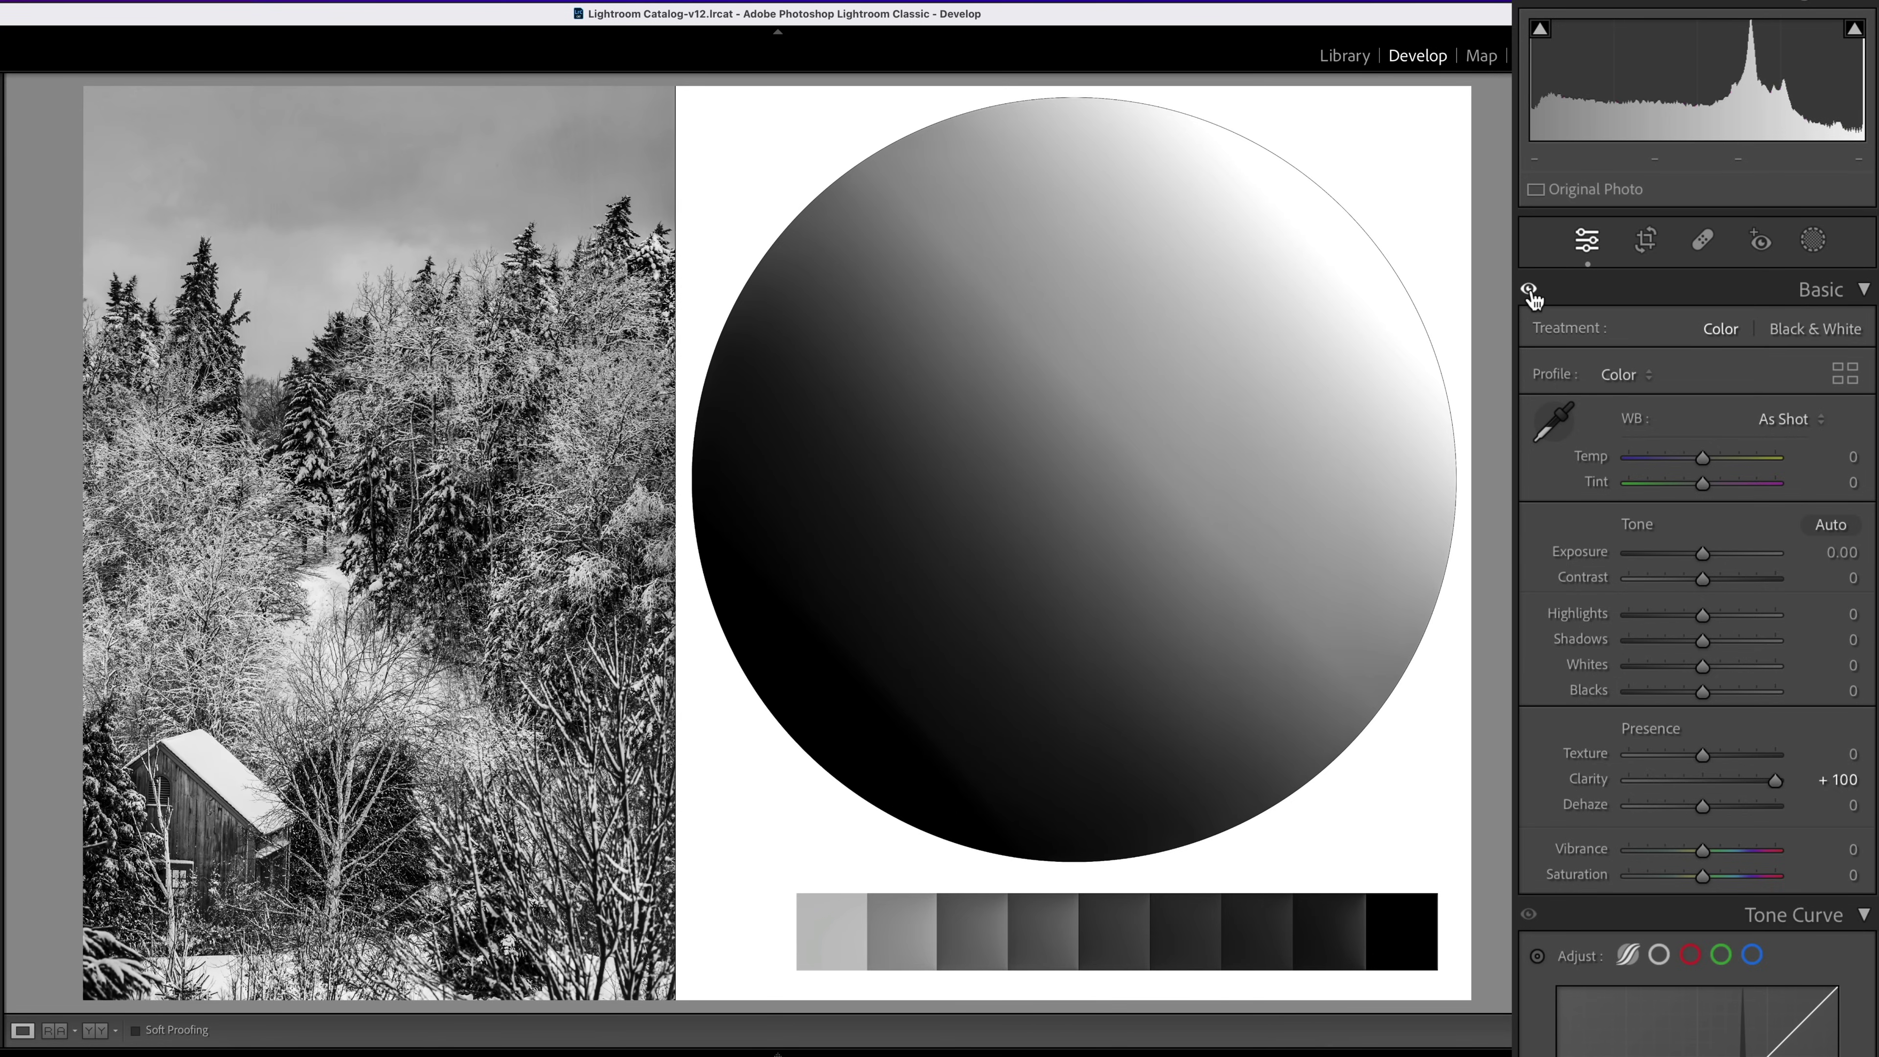
click(1529, 290)
click(1530, 290)
click(1529, 290)
click(1530, 291)
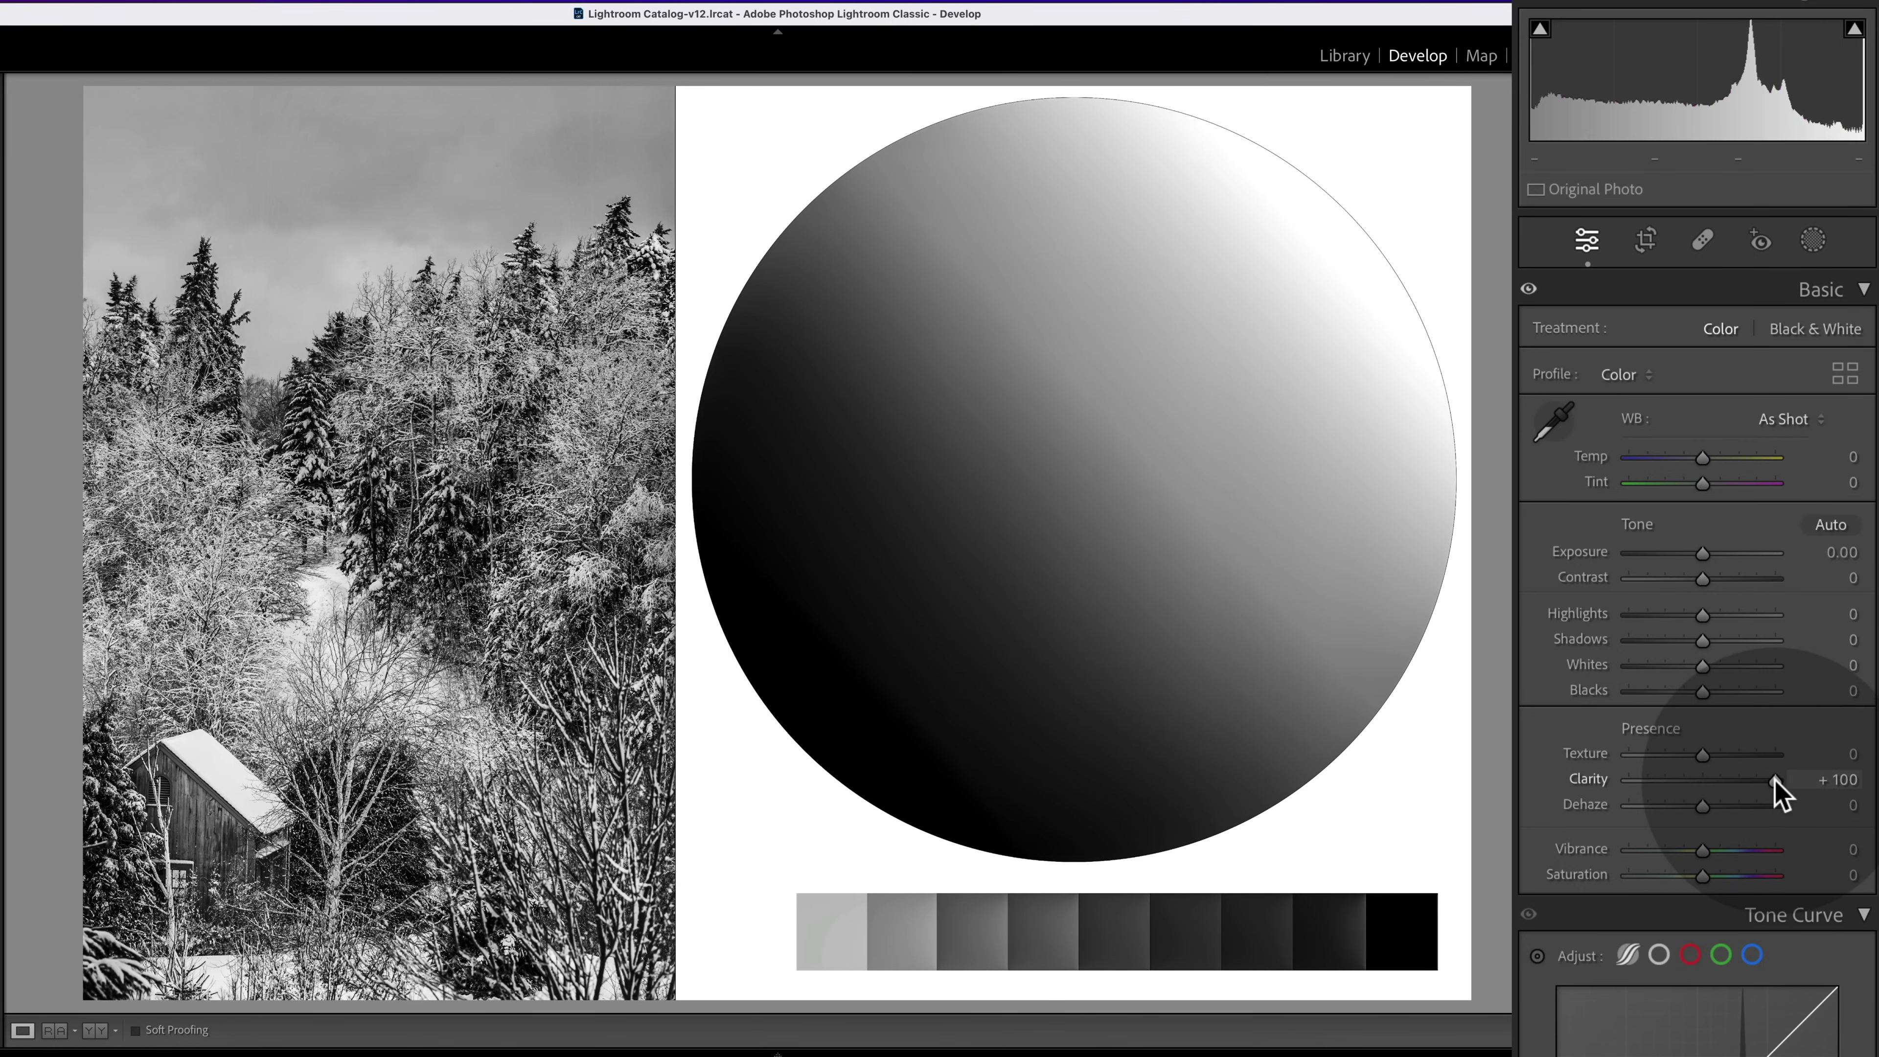
Lower Clarity to +40 and compare the reduced effect on and off.
drag(1776, 783, 1730, 780)
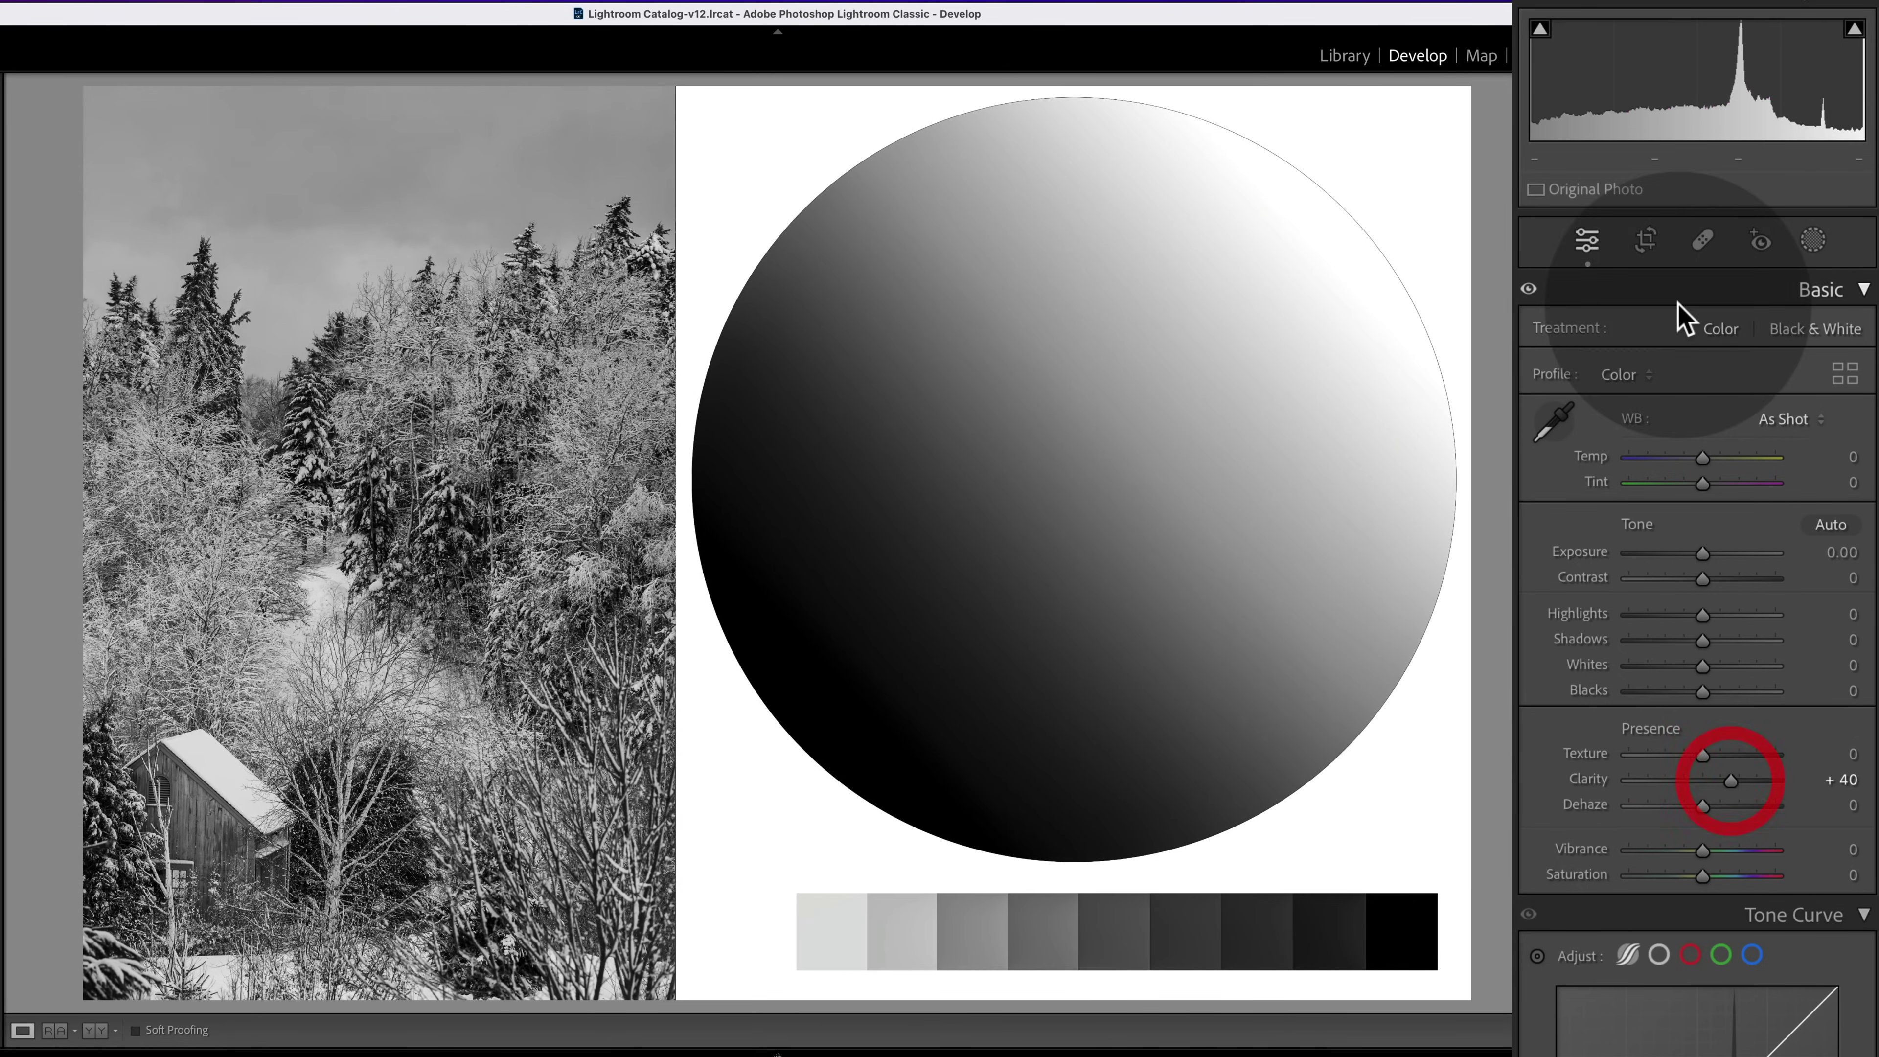
click(1528, 290)
click(1528, 290)
click(1528, 290)
click(1528, 291)
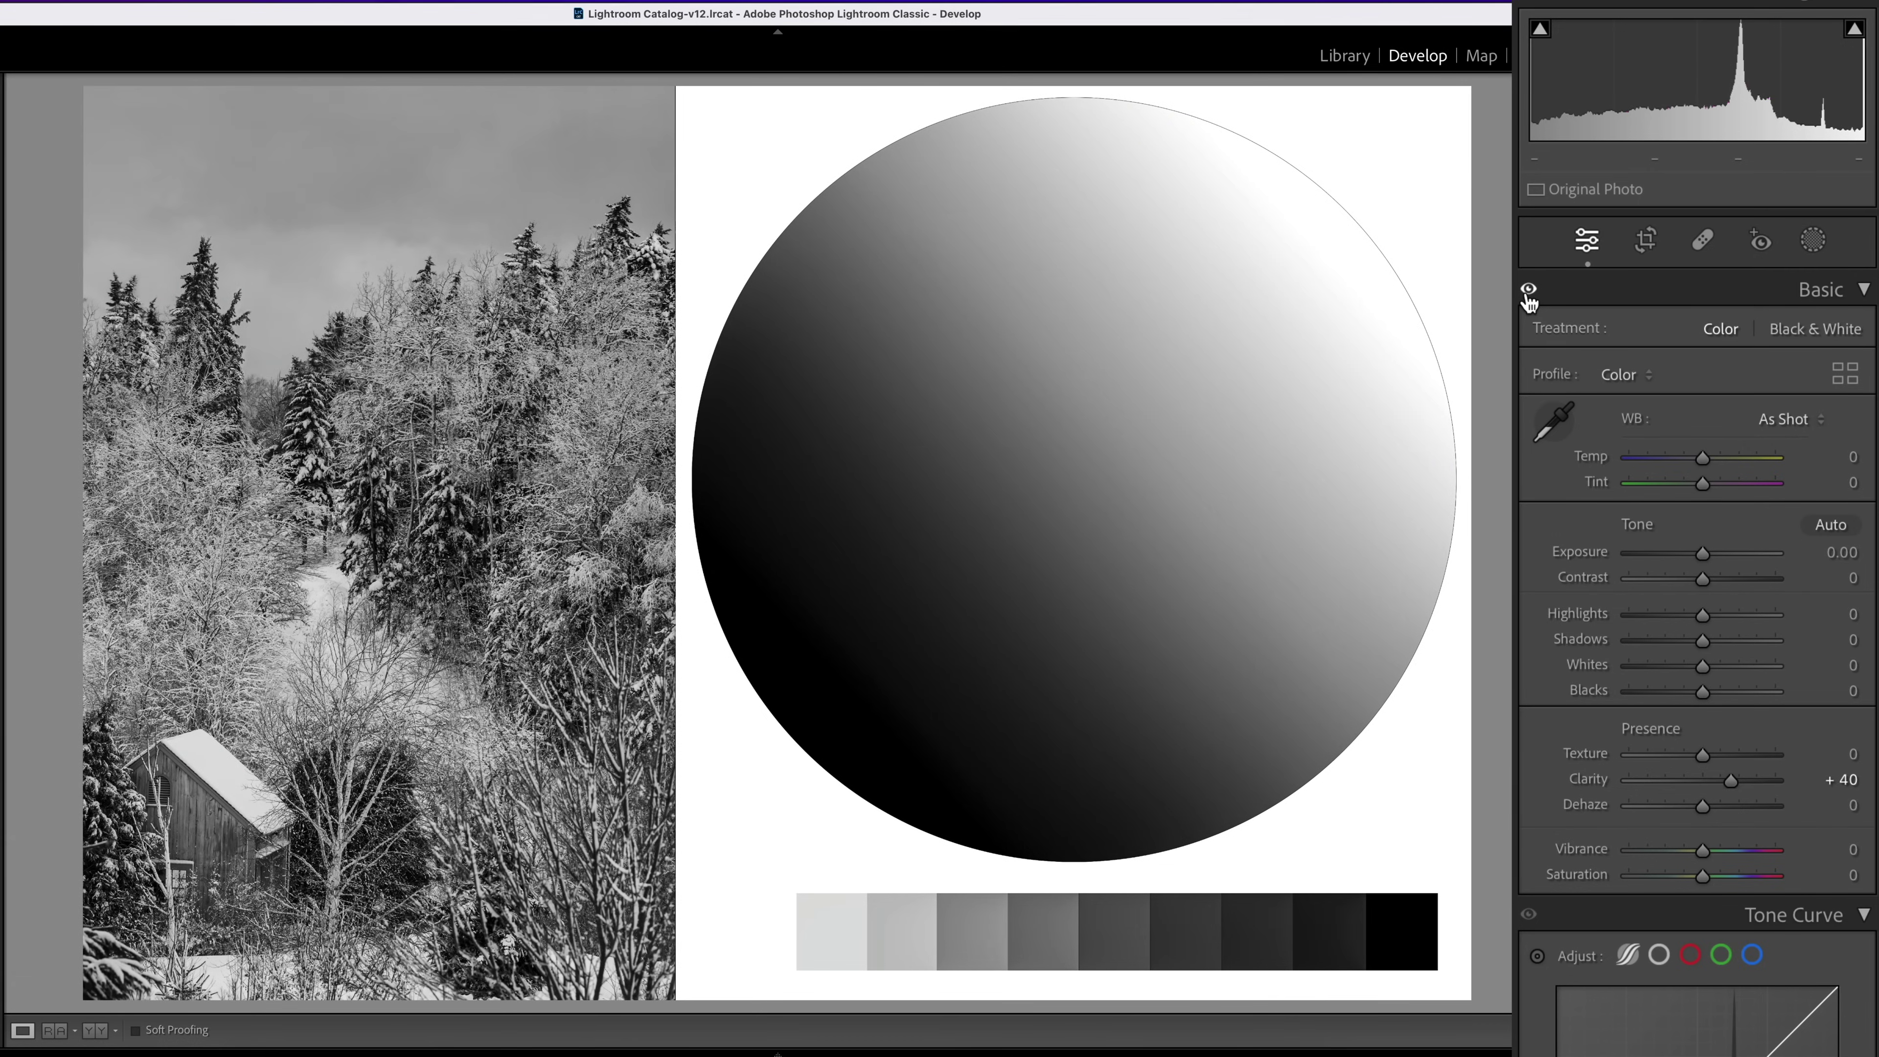
click(1529, 290)
click(1528, 290)
Reset Clarity to 0 by double-clicking its slider label.
click(1613, 781)
double_click(1615, 778)
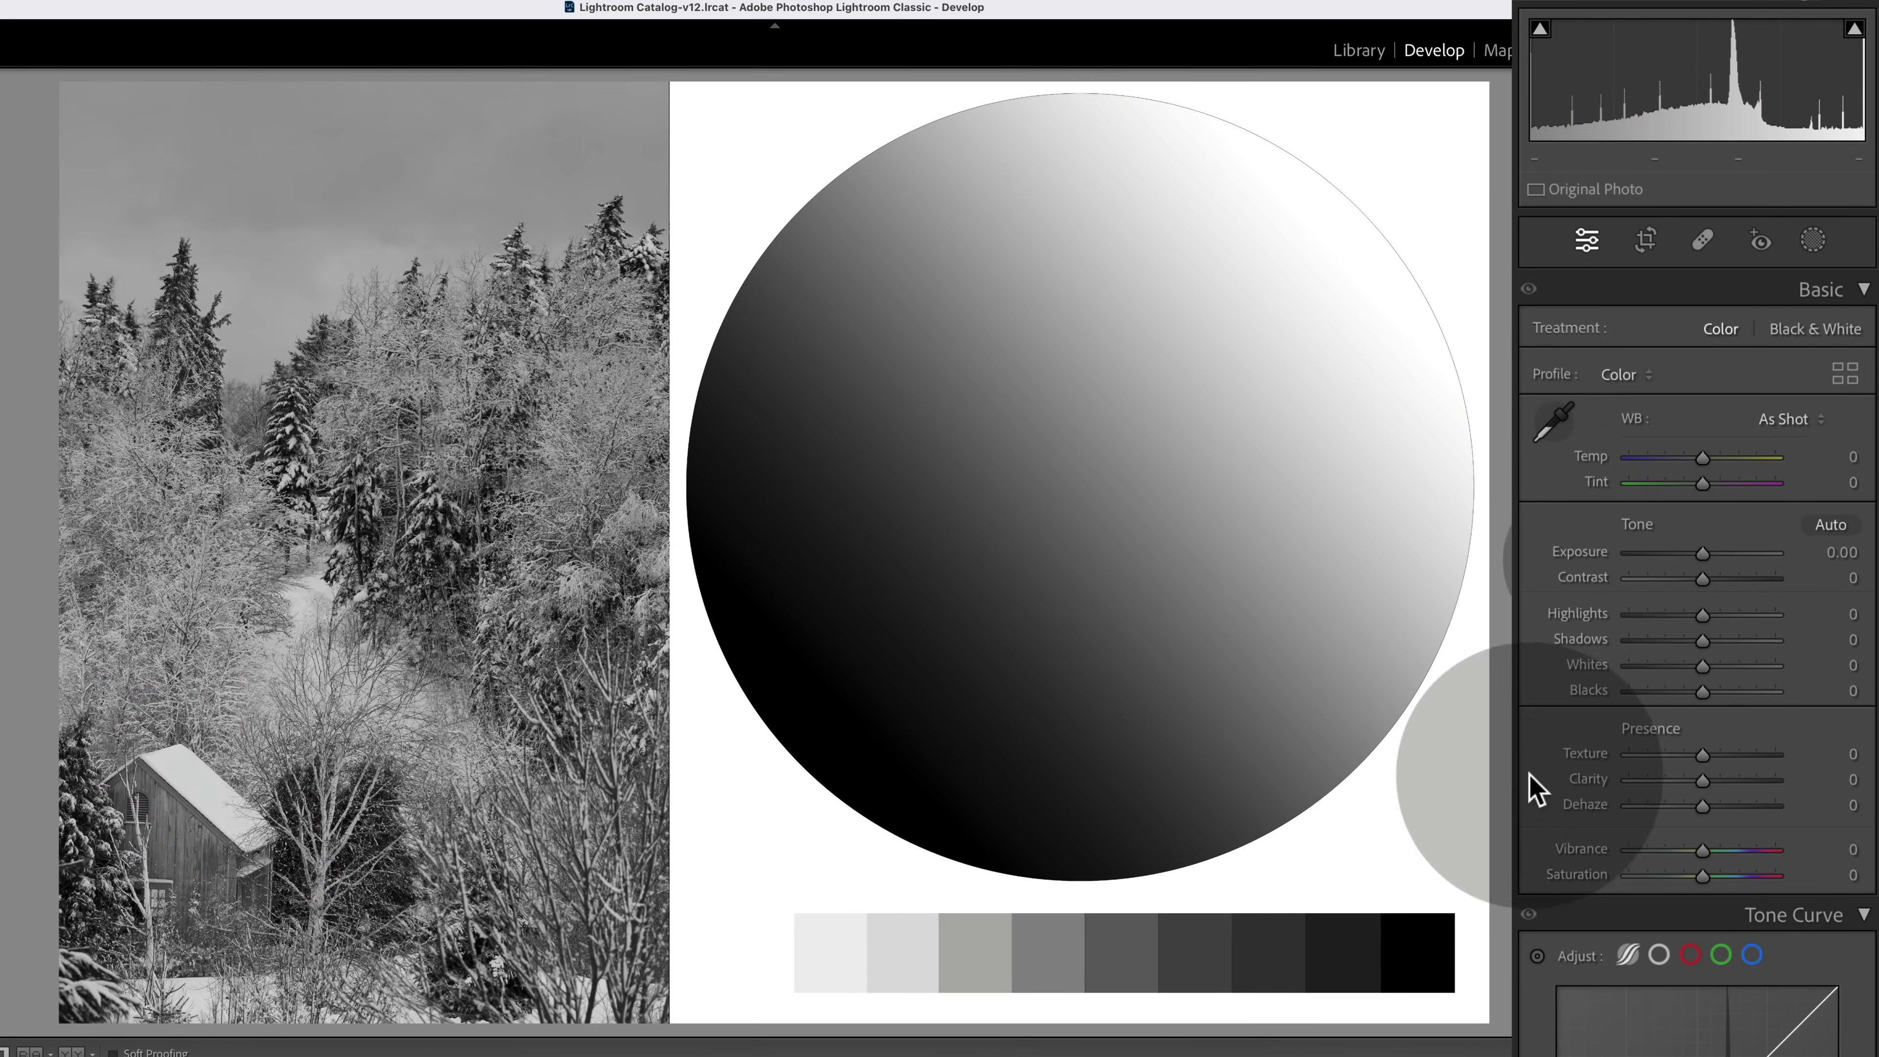
Set Texture to +100 and briefly toggle the Basic panel off and on to compare.
drag(1698, 755, 1835, 755)
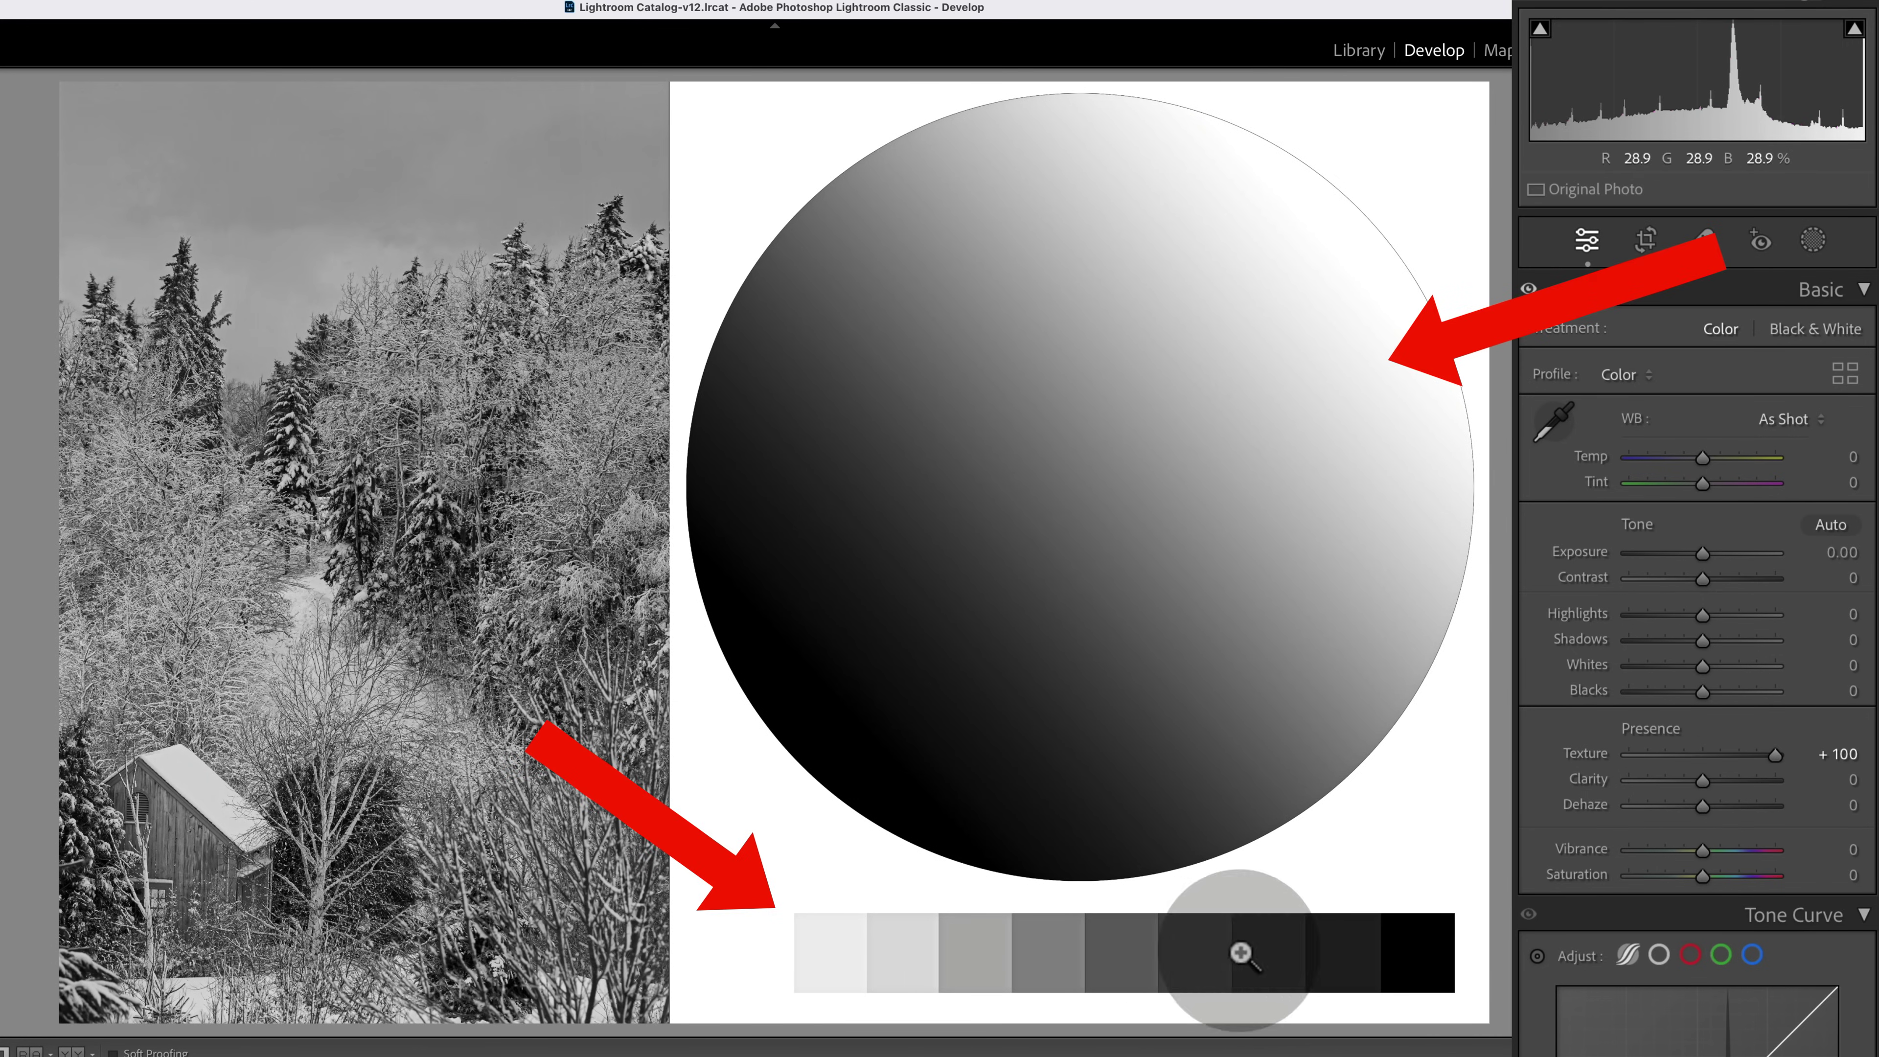
click(1529, 288)
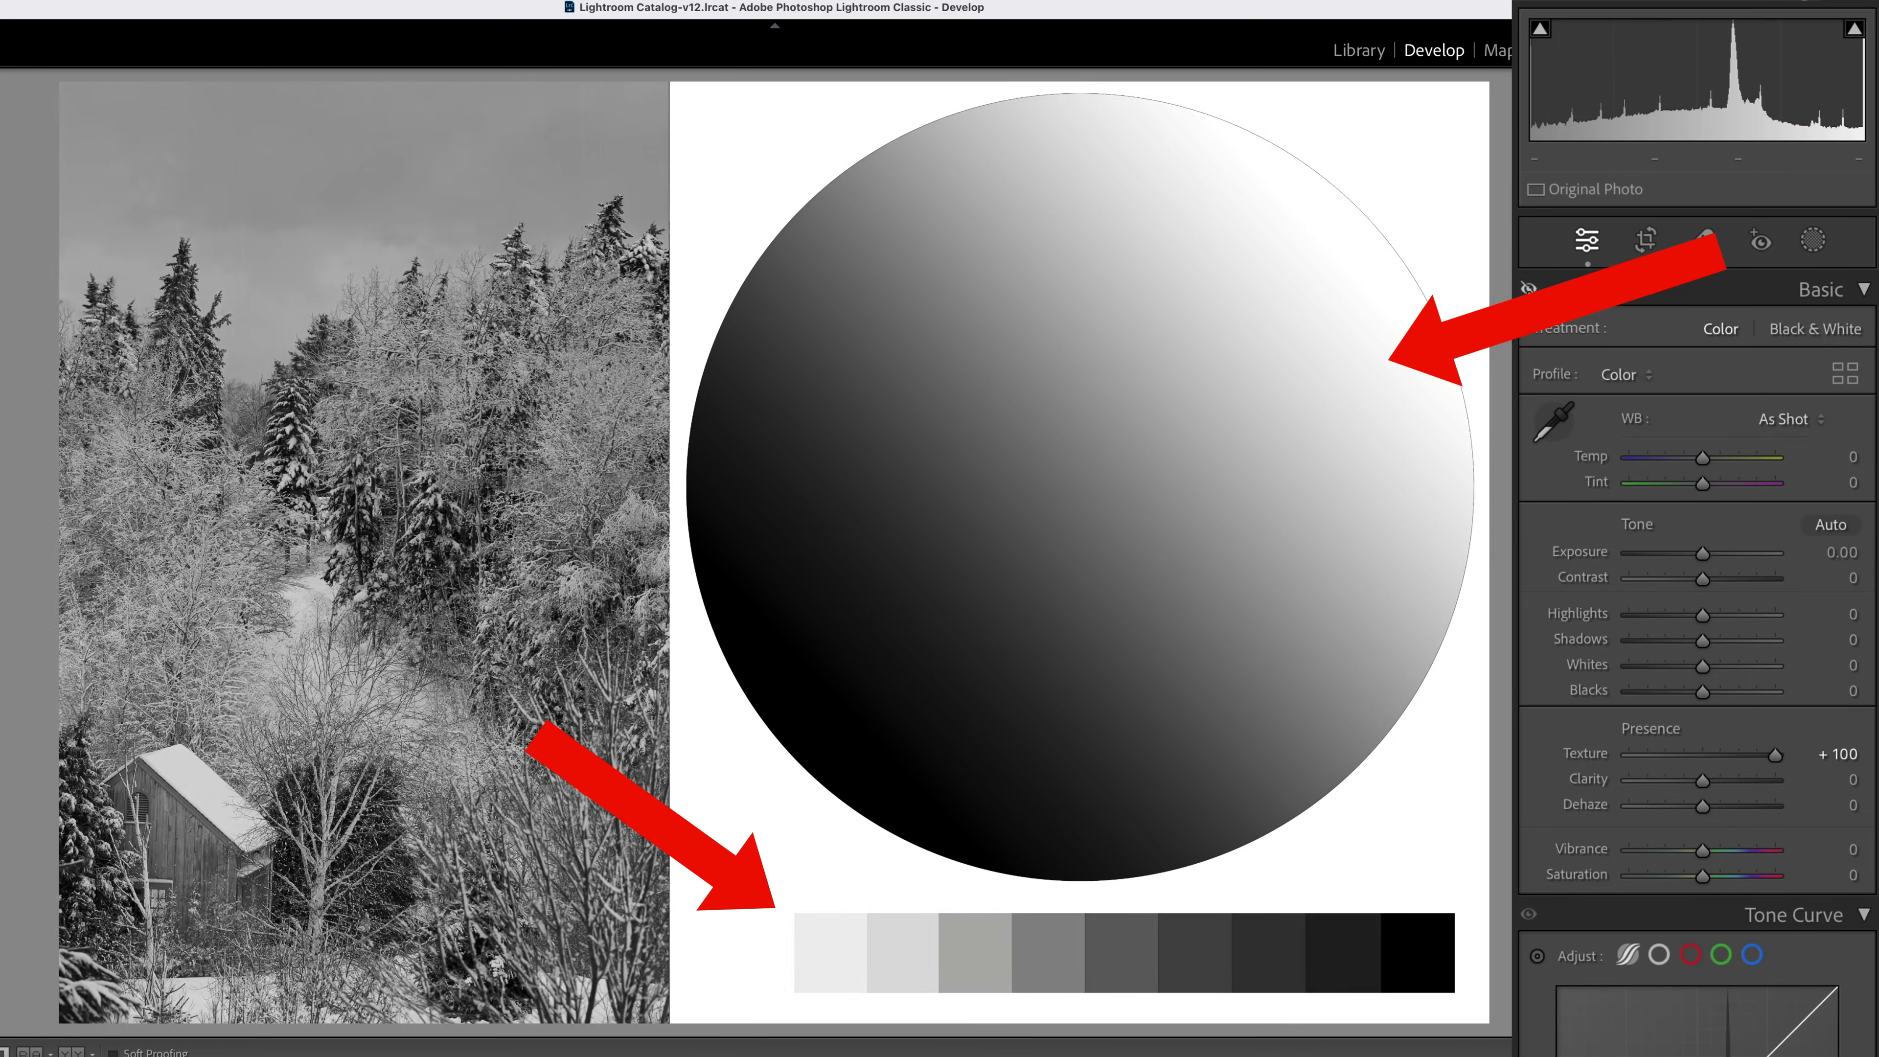
click(1528, 288)
Zoom deep into the barn's wooden boards and compare the +100 Texture on and off.
click(1530, 292)
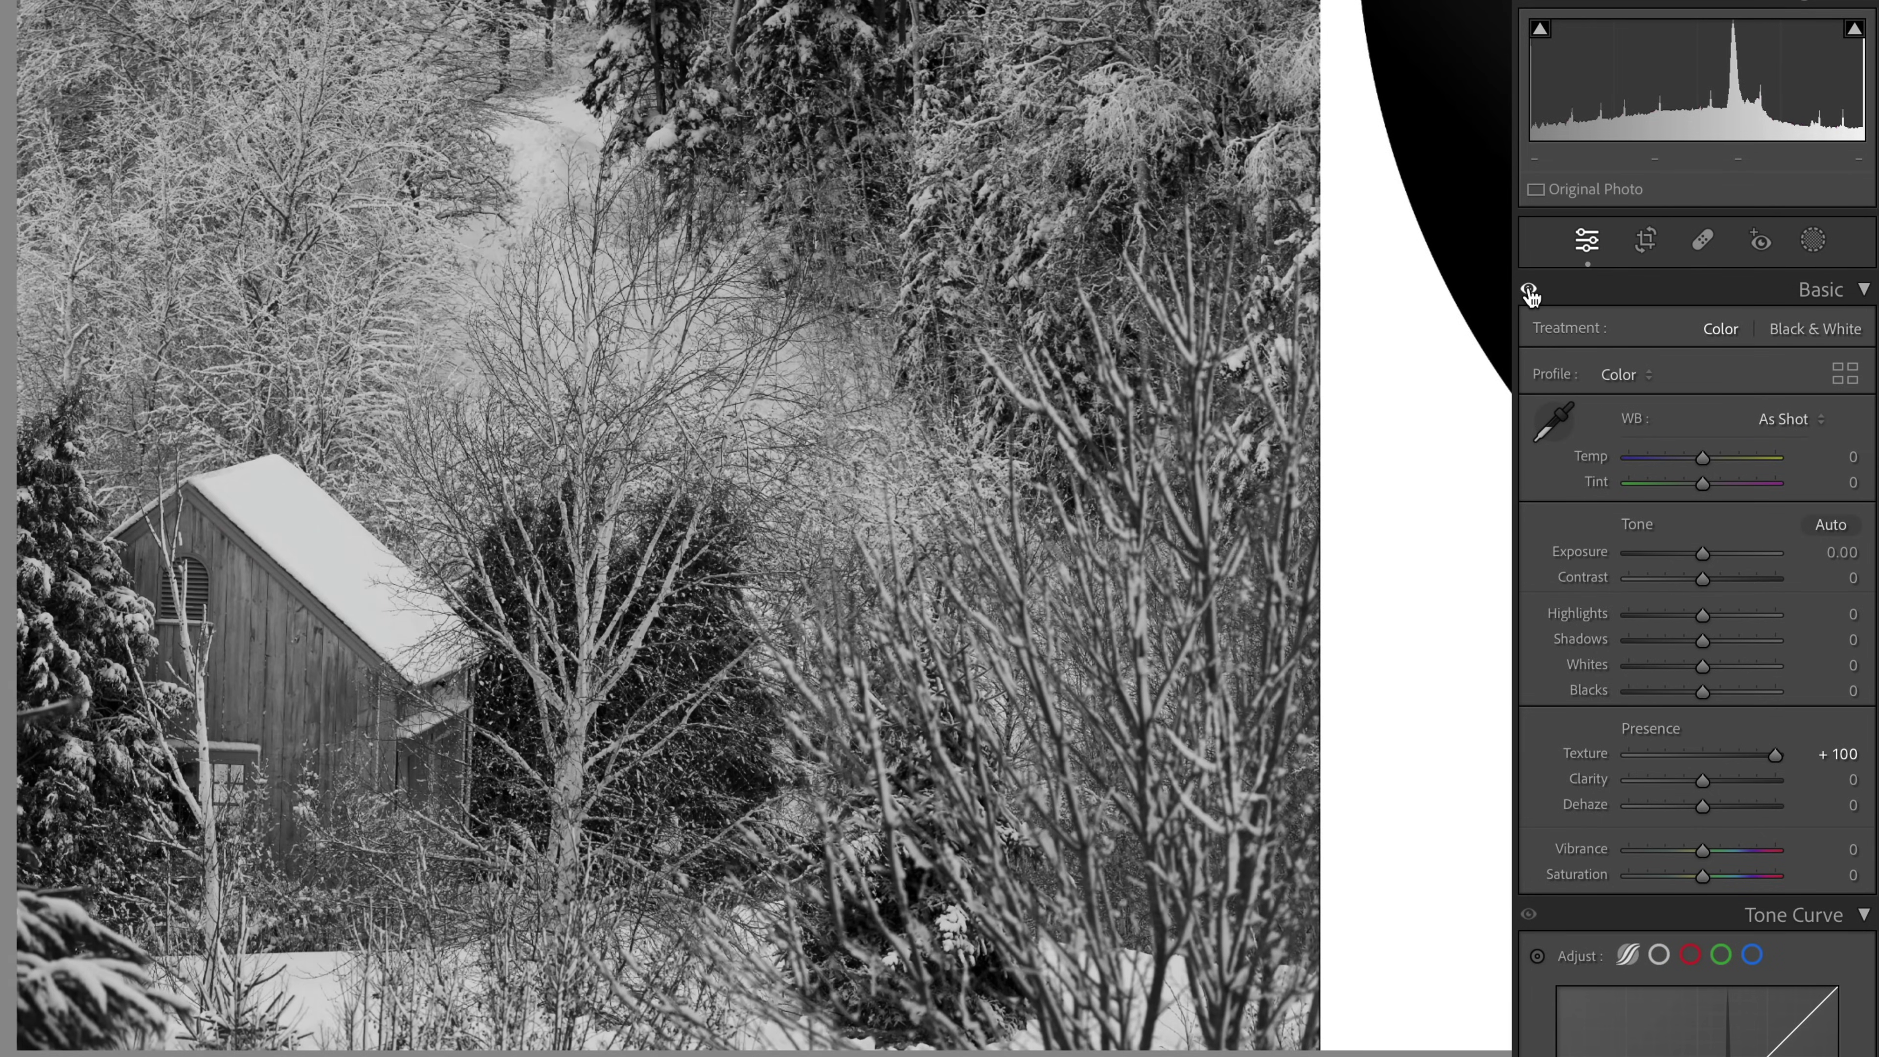
drag(328, 621, 1168, 279)
click(1530, 290)
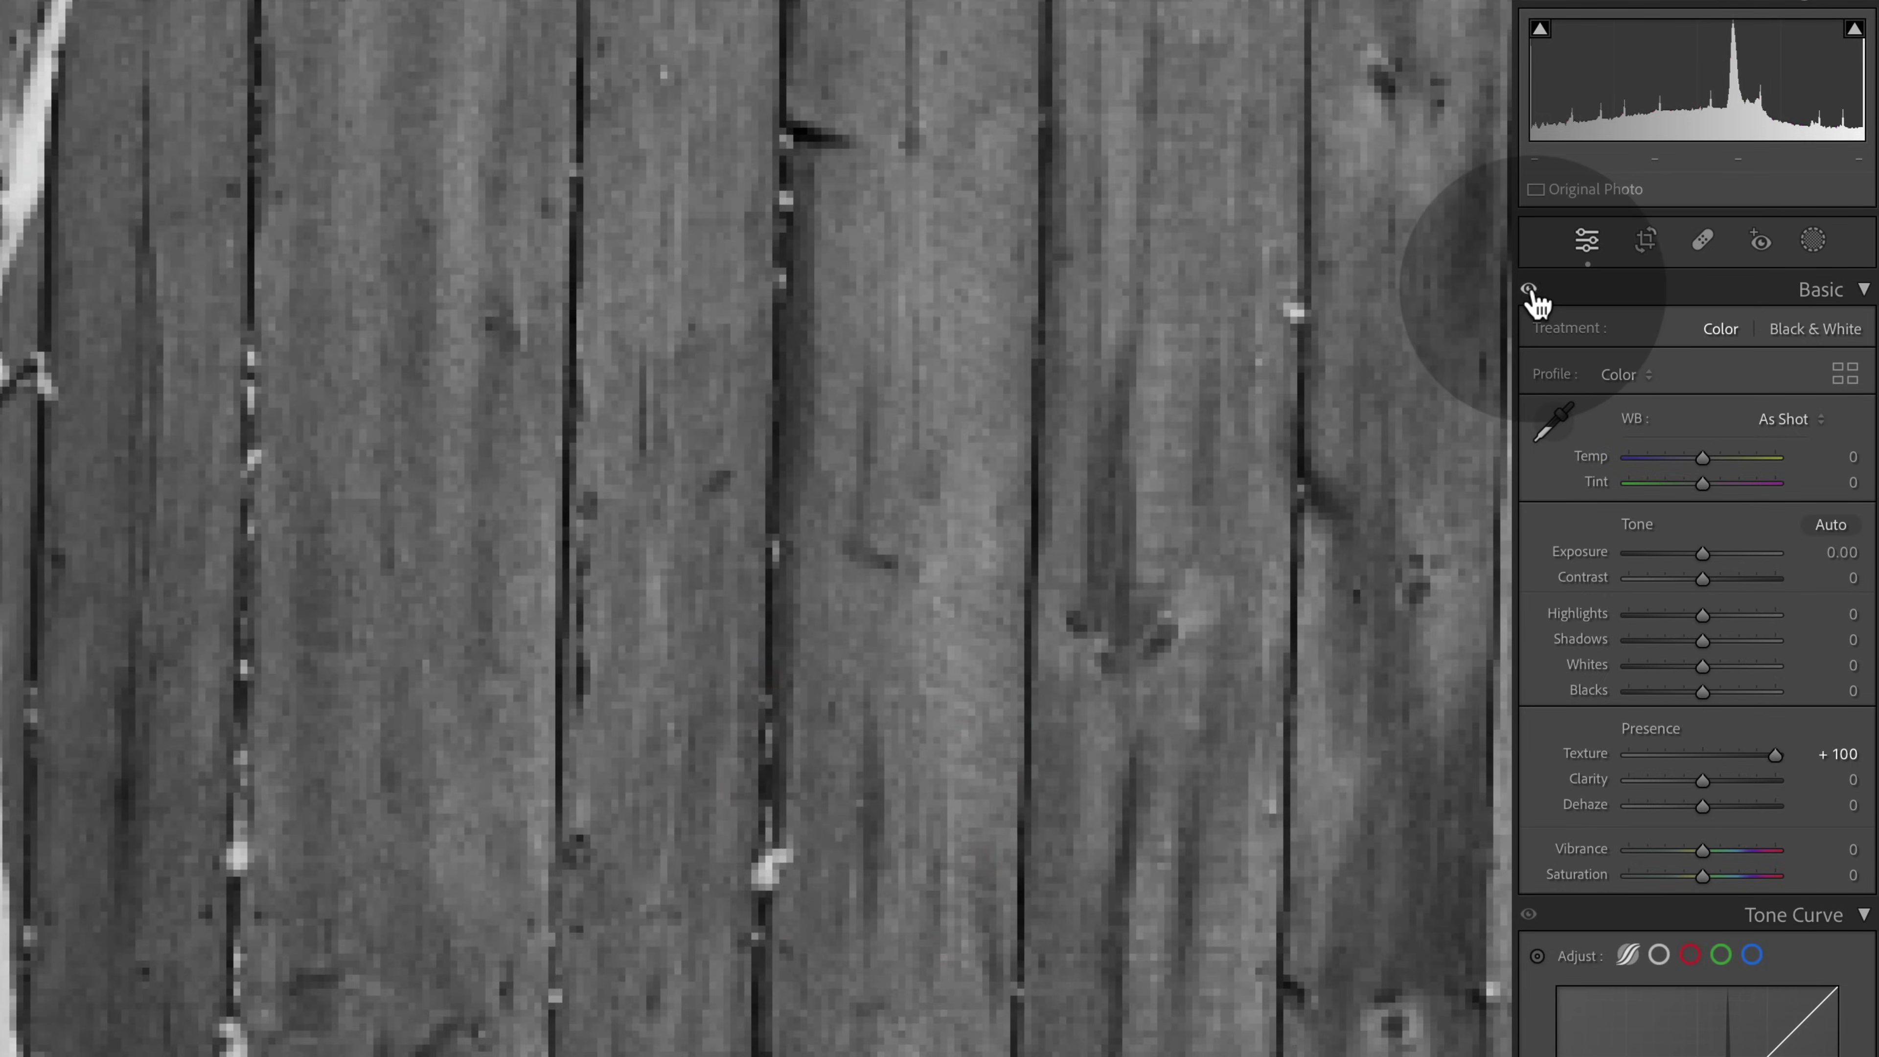
click(1529, 291)
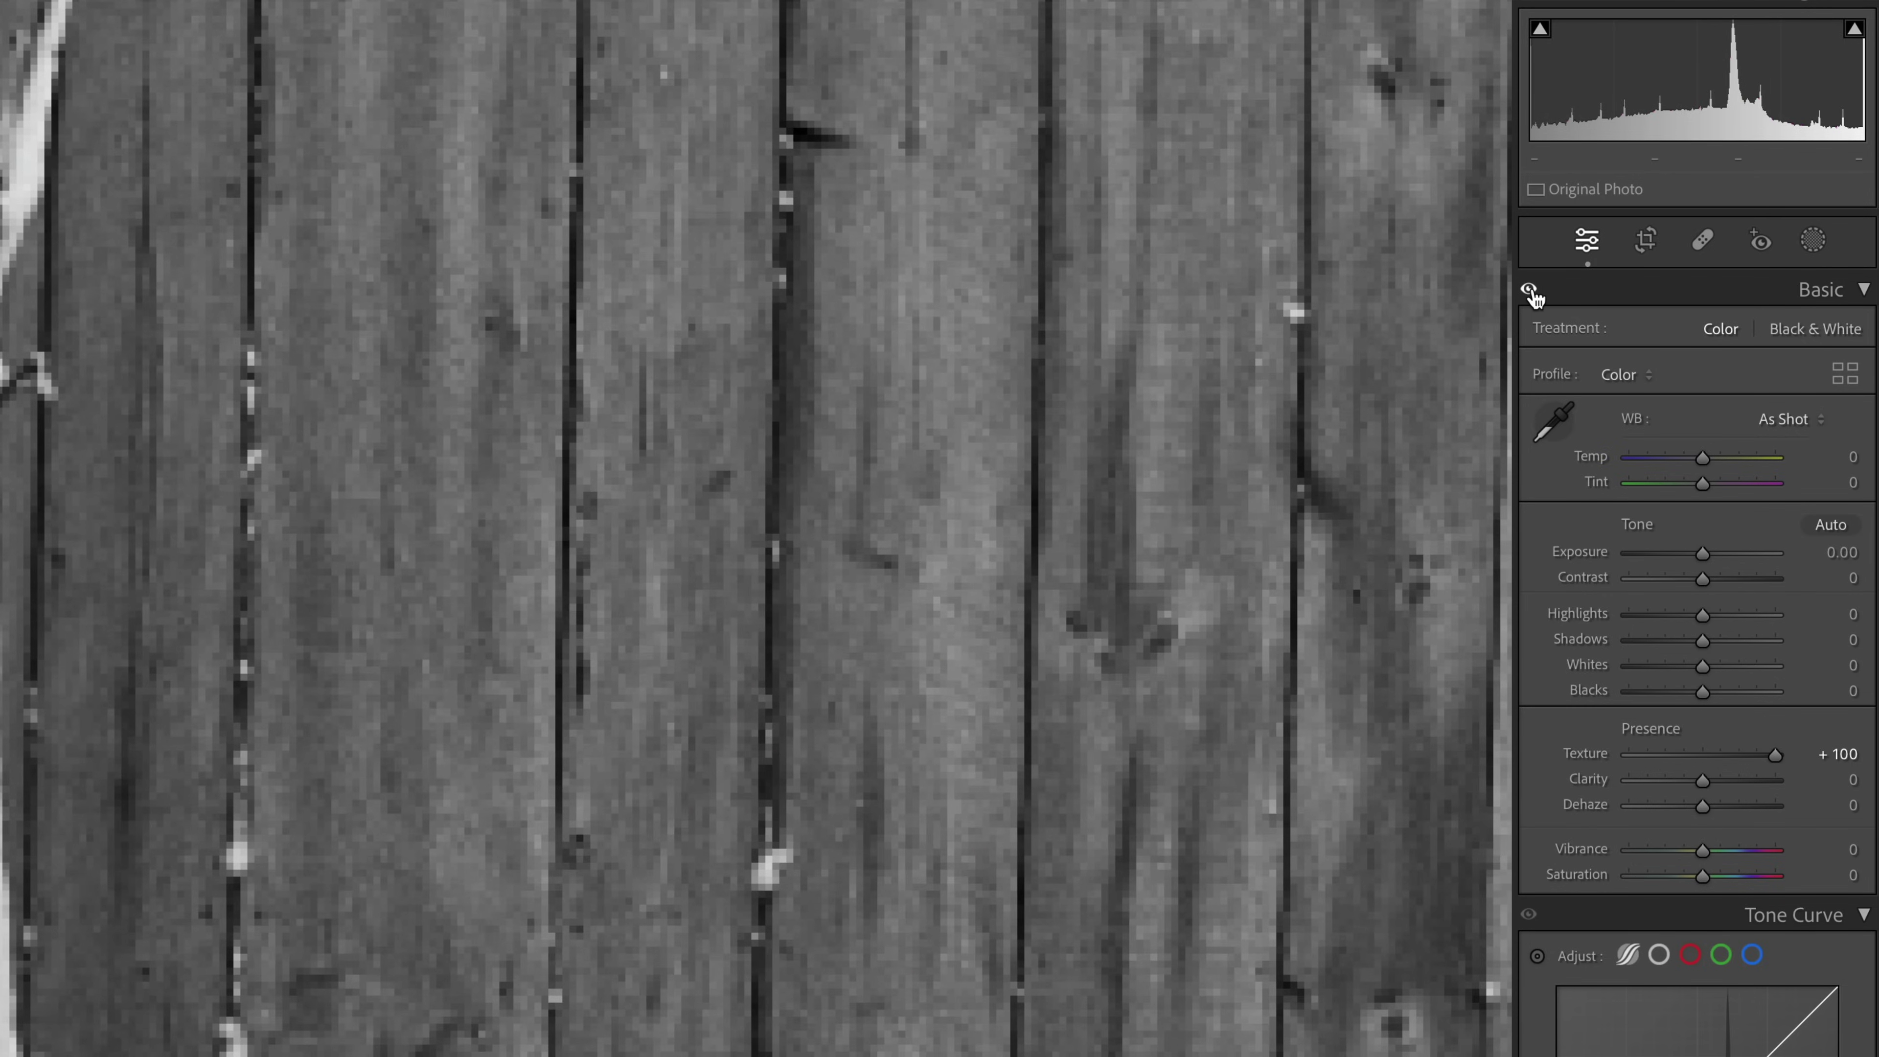
click(1530, 290)
click(1530, 291)
Return to the full photo-and-chart view and compare the Basic adjustments off and on.
click(162, 534)
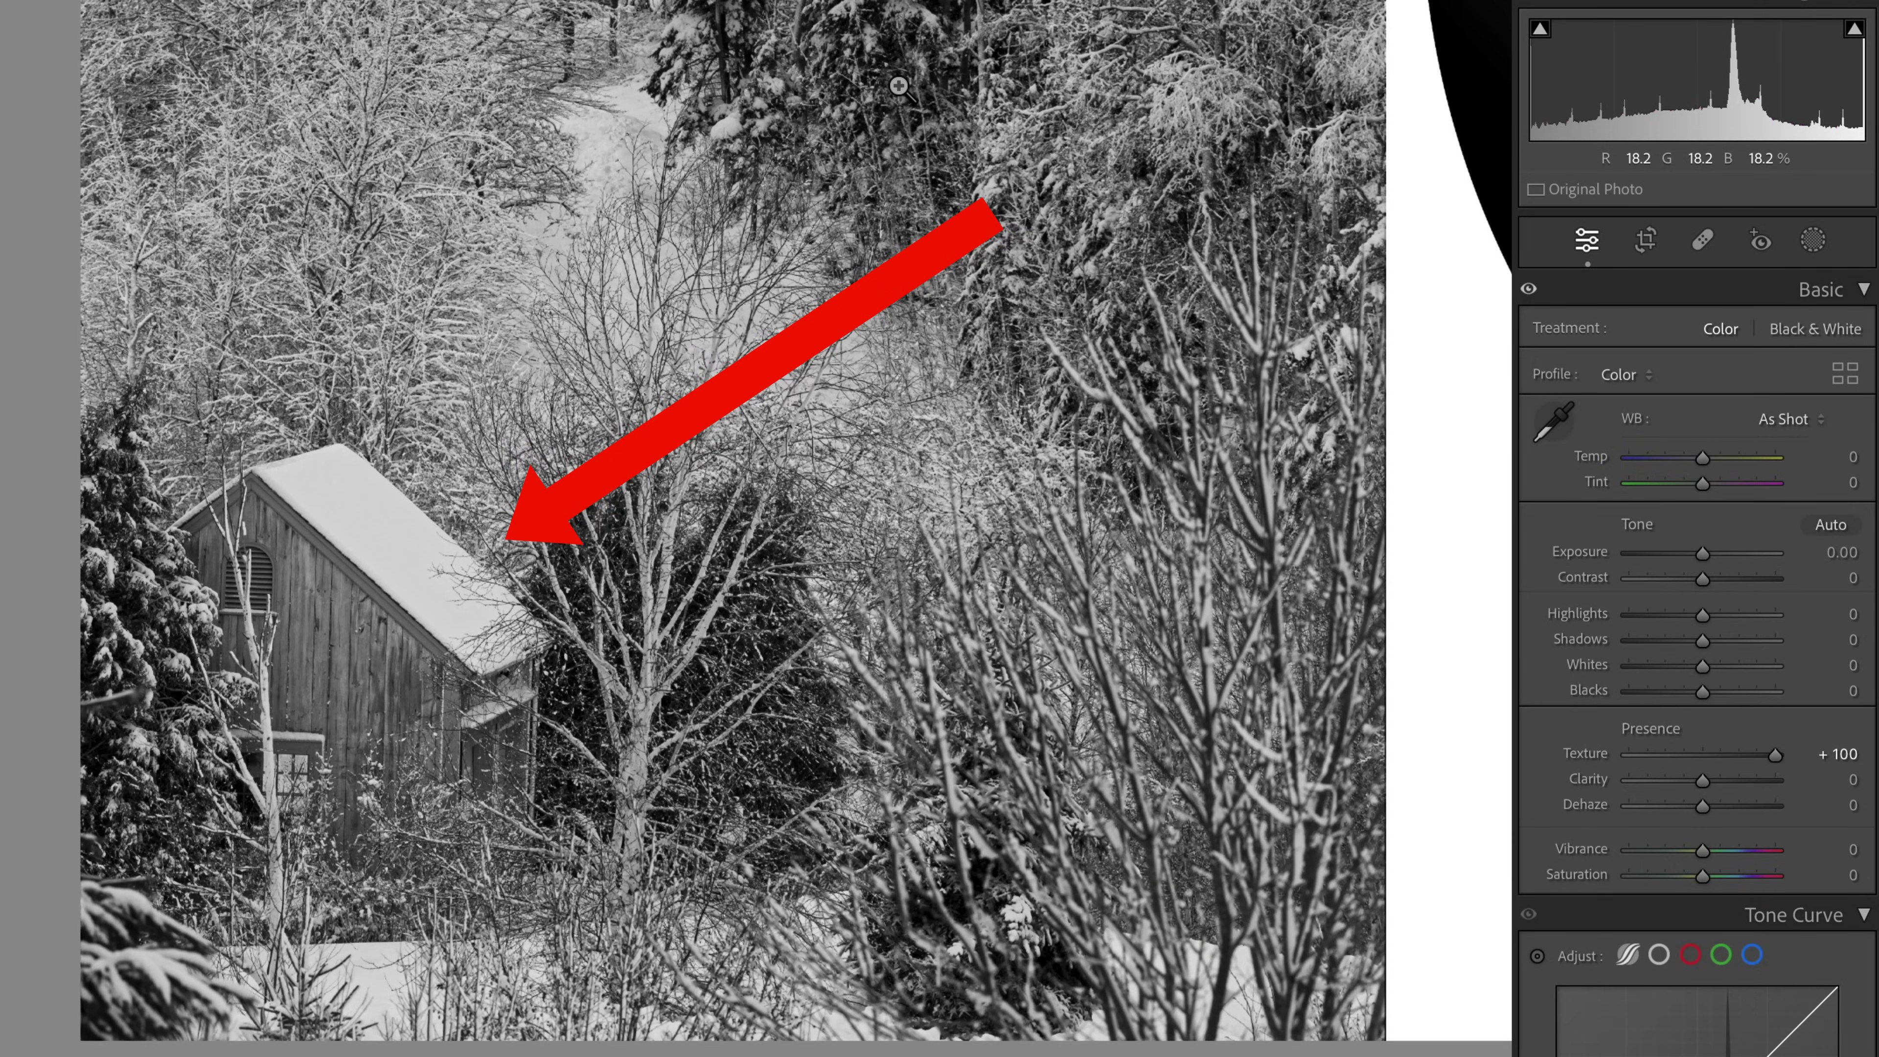
click(1528, 290)
click(1528, 291)
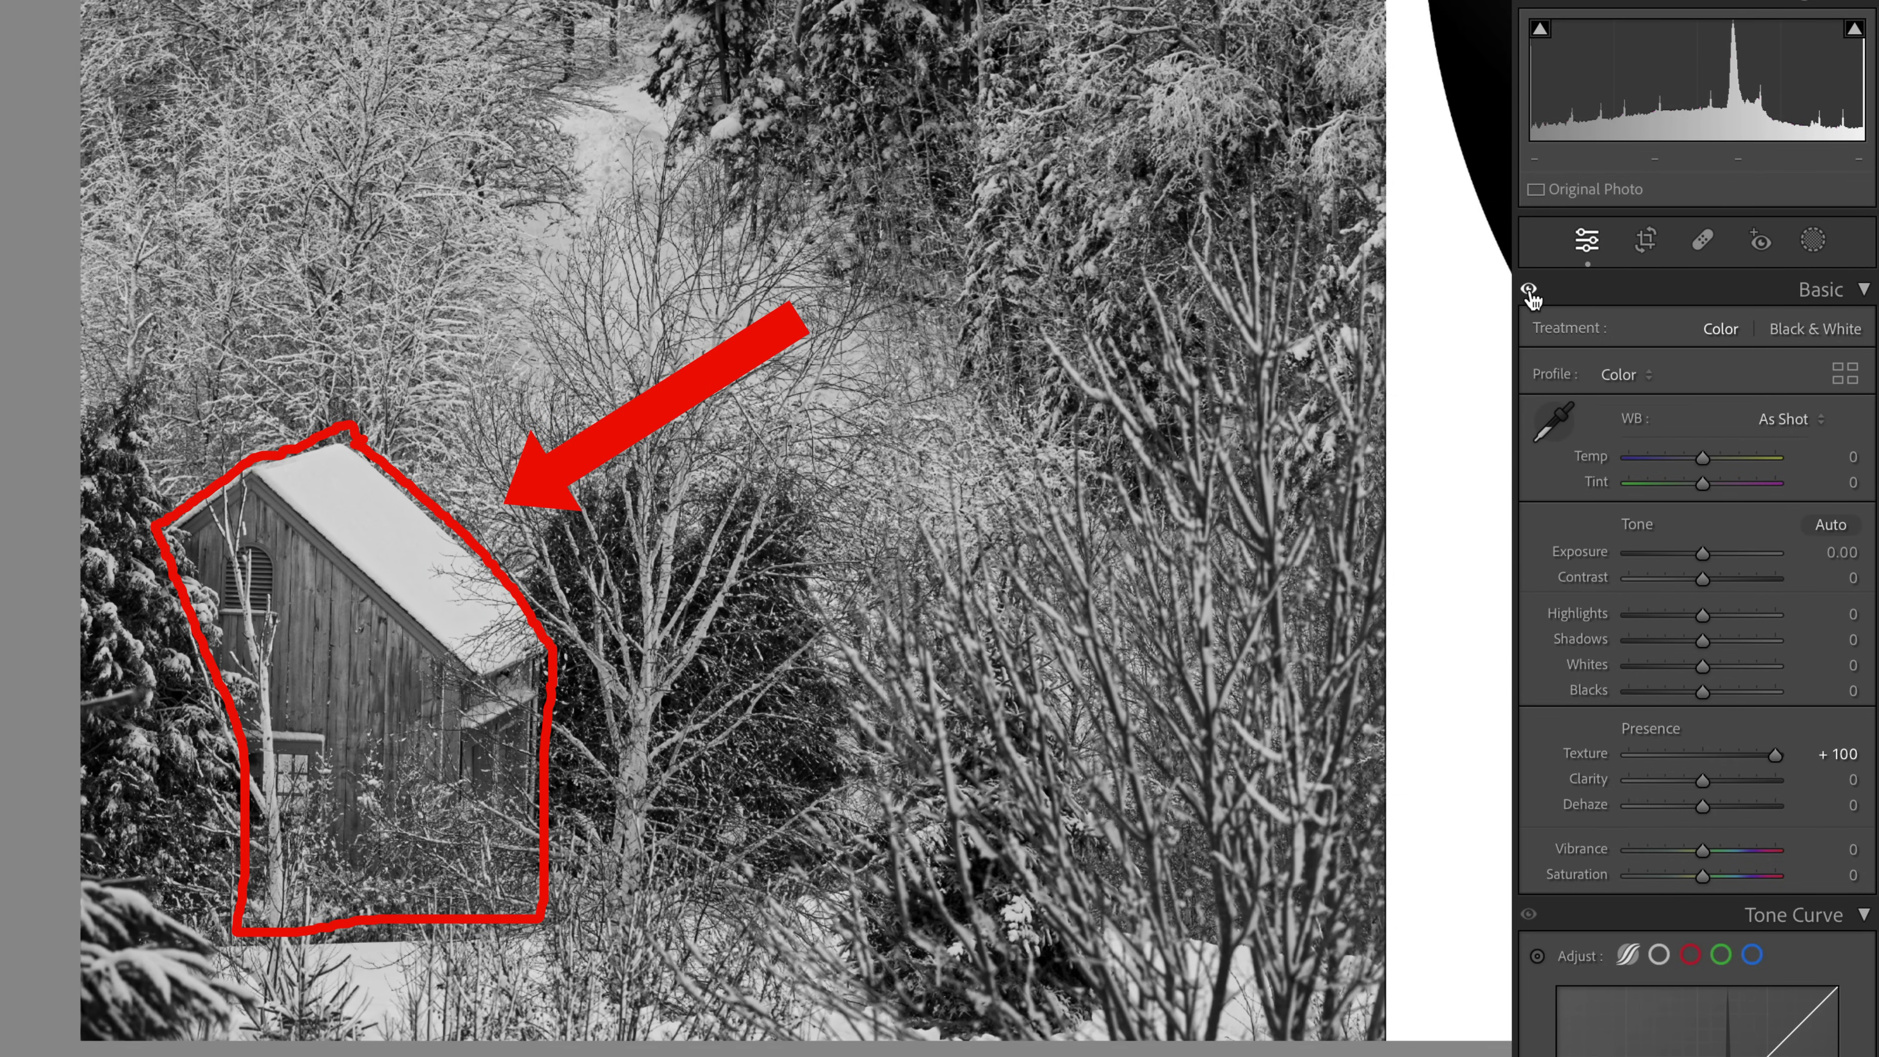
Create an Objects mask by painting over the barn with a slightly enlarged brush.
click(1814, 241)
click(1576, 452)
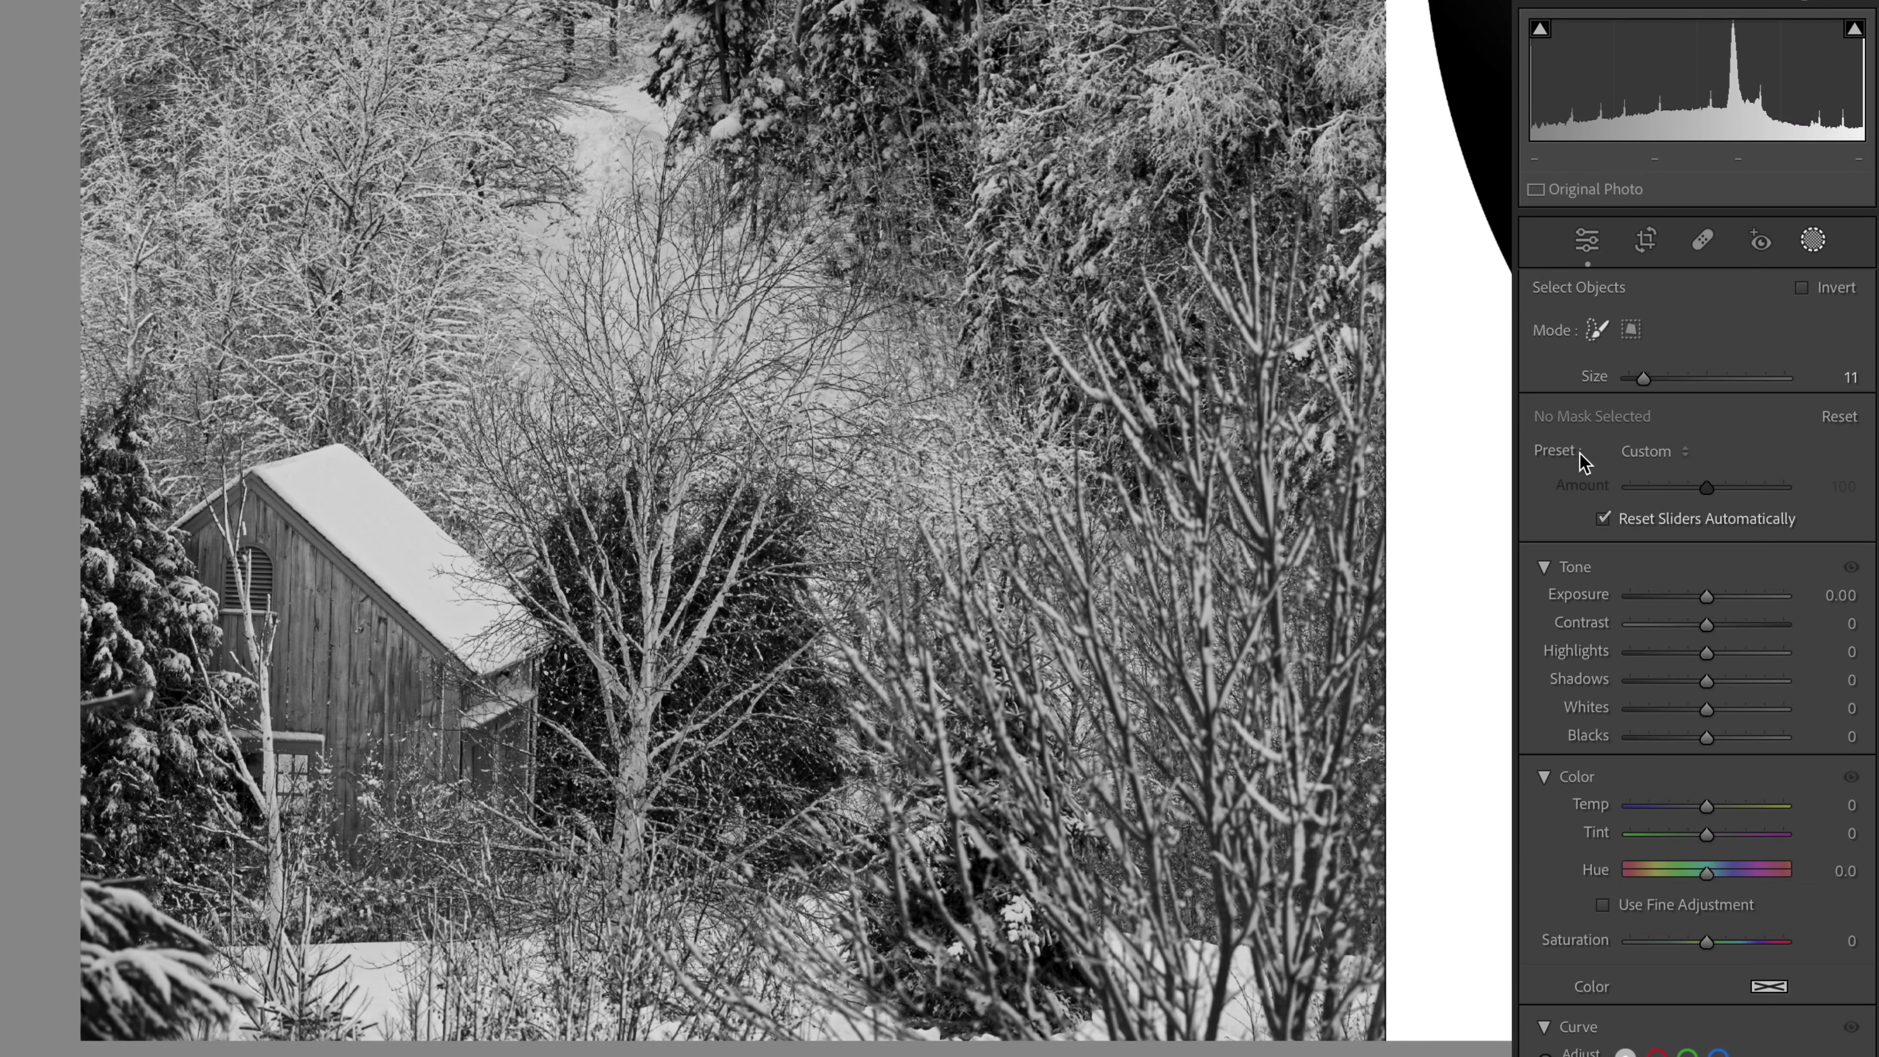
key(bracketright)
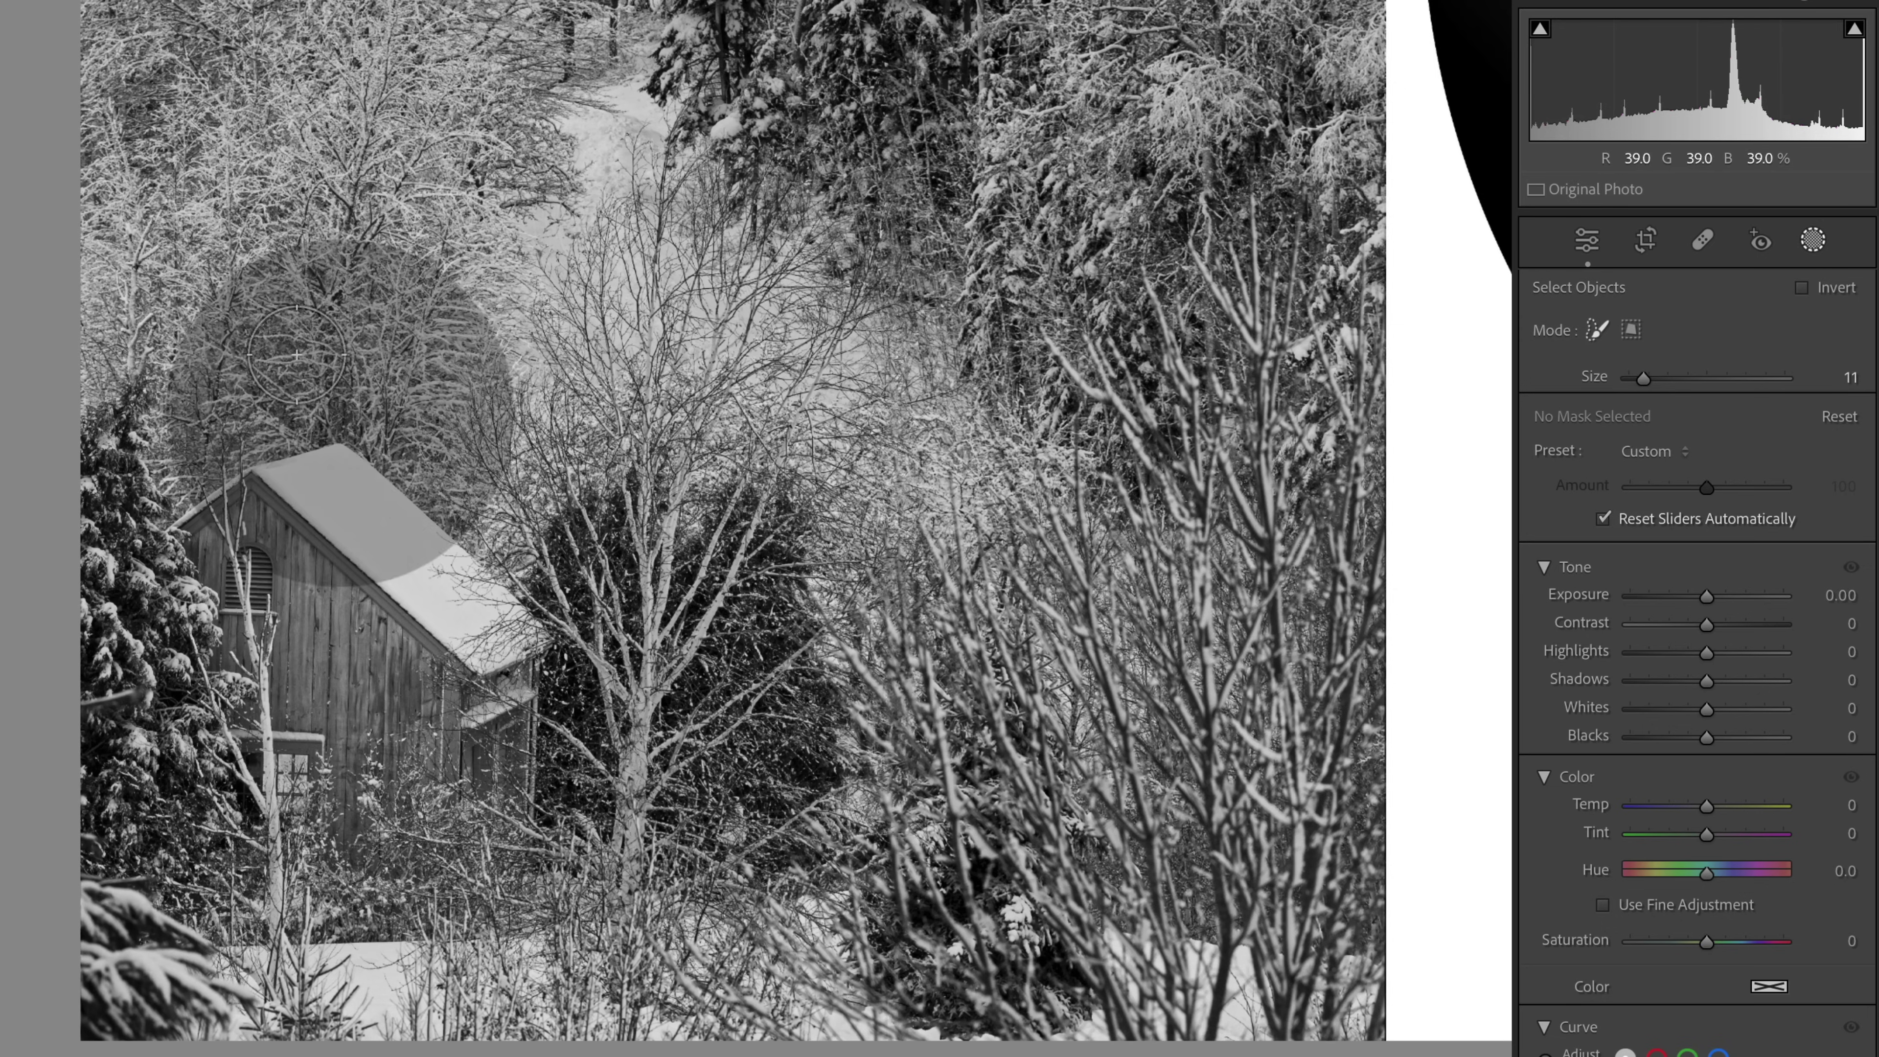
mouse_move(264, 497)
mouse_down()
mouse_move(344, 503)
mouse_move(463, 631)
mouse_move(495, 696)
mouse_move(463, 836)
mouse_move(330, 879)
mouse_move(277, 839)
mouse_move(257, 663)
mouse_move(205, 531)
mouse_move(306, 610)
mouse_move(374, 823)
mouse_move(400, 664)
mouse_move(360, 621)
mouse_move(391, 823)
mouse_move(362, 869)
mouse_move(383, 899)
mouse_move(484, 888)
mouse_move(477, 800)
mouse_up()
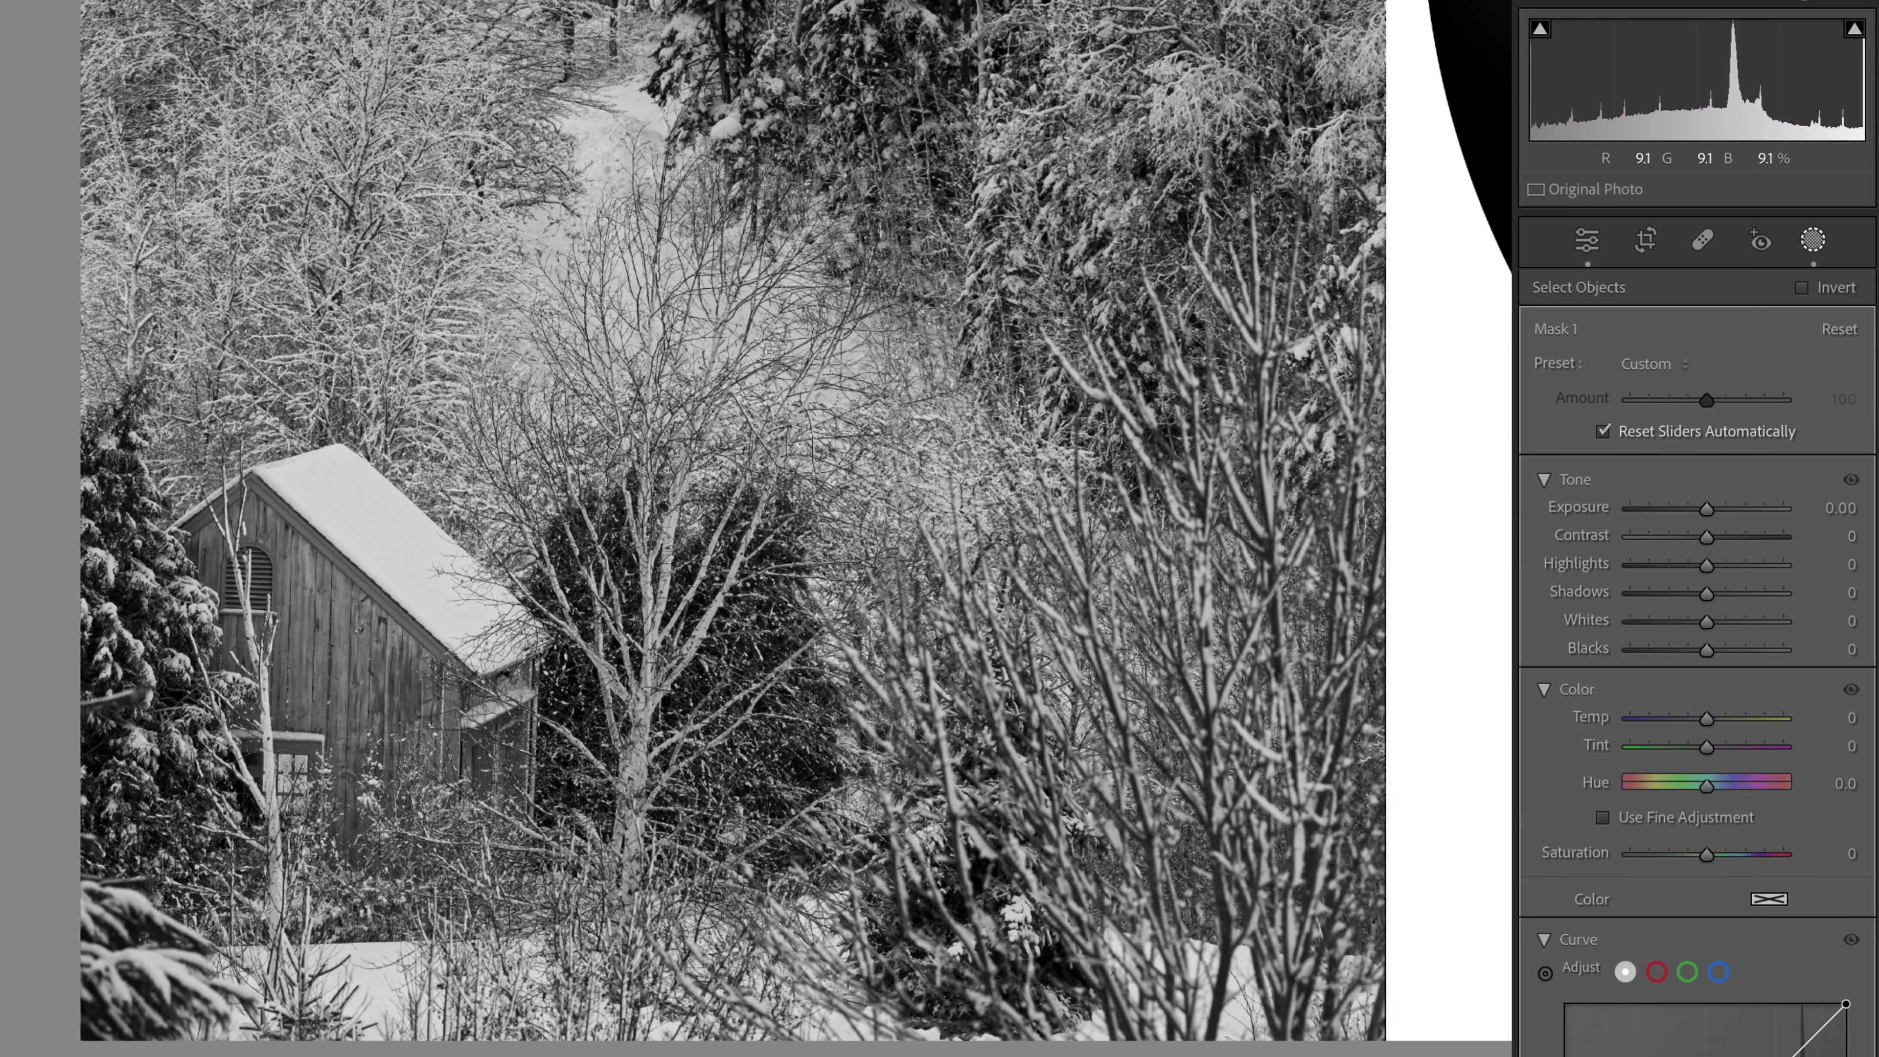
Set the barn mask's Texture to +100 in the Effects section.
scroll(1565, 638, down, 10)
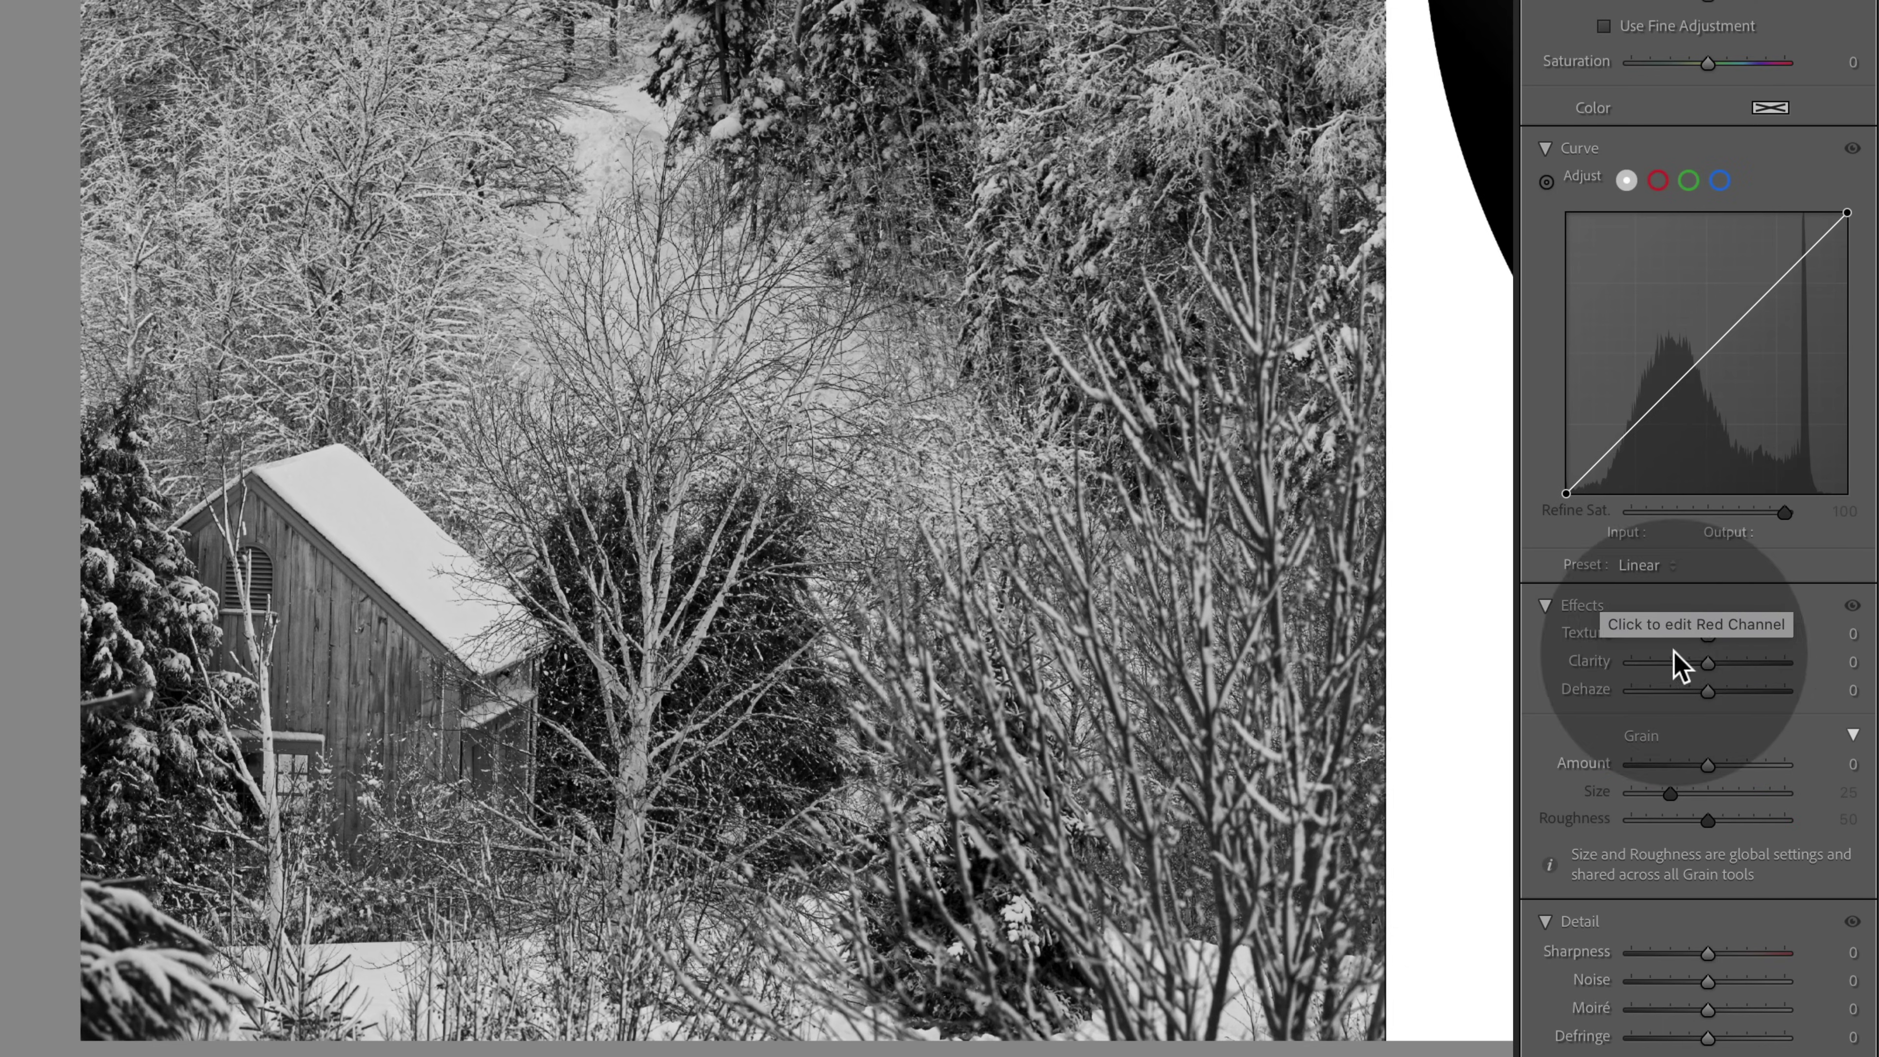
drag(1708, 636, 1875, 635)
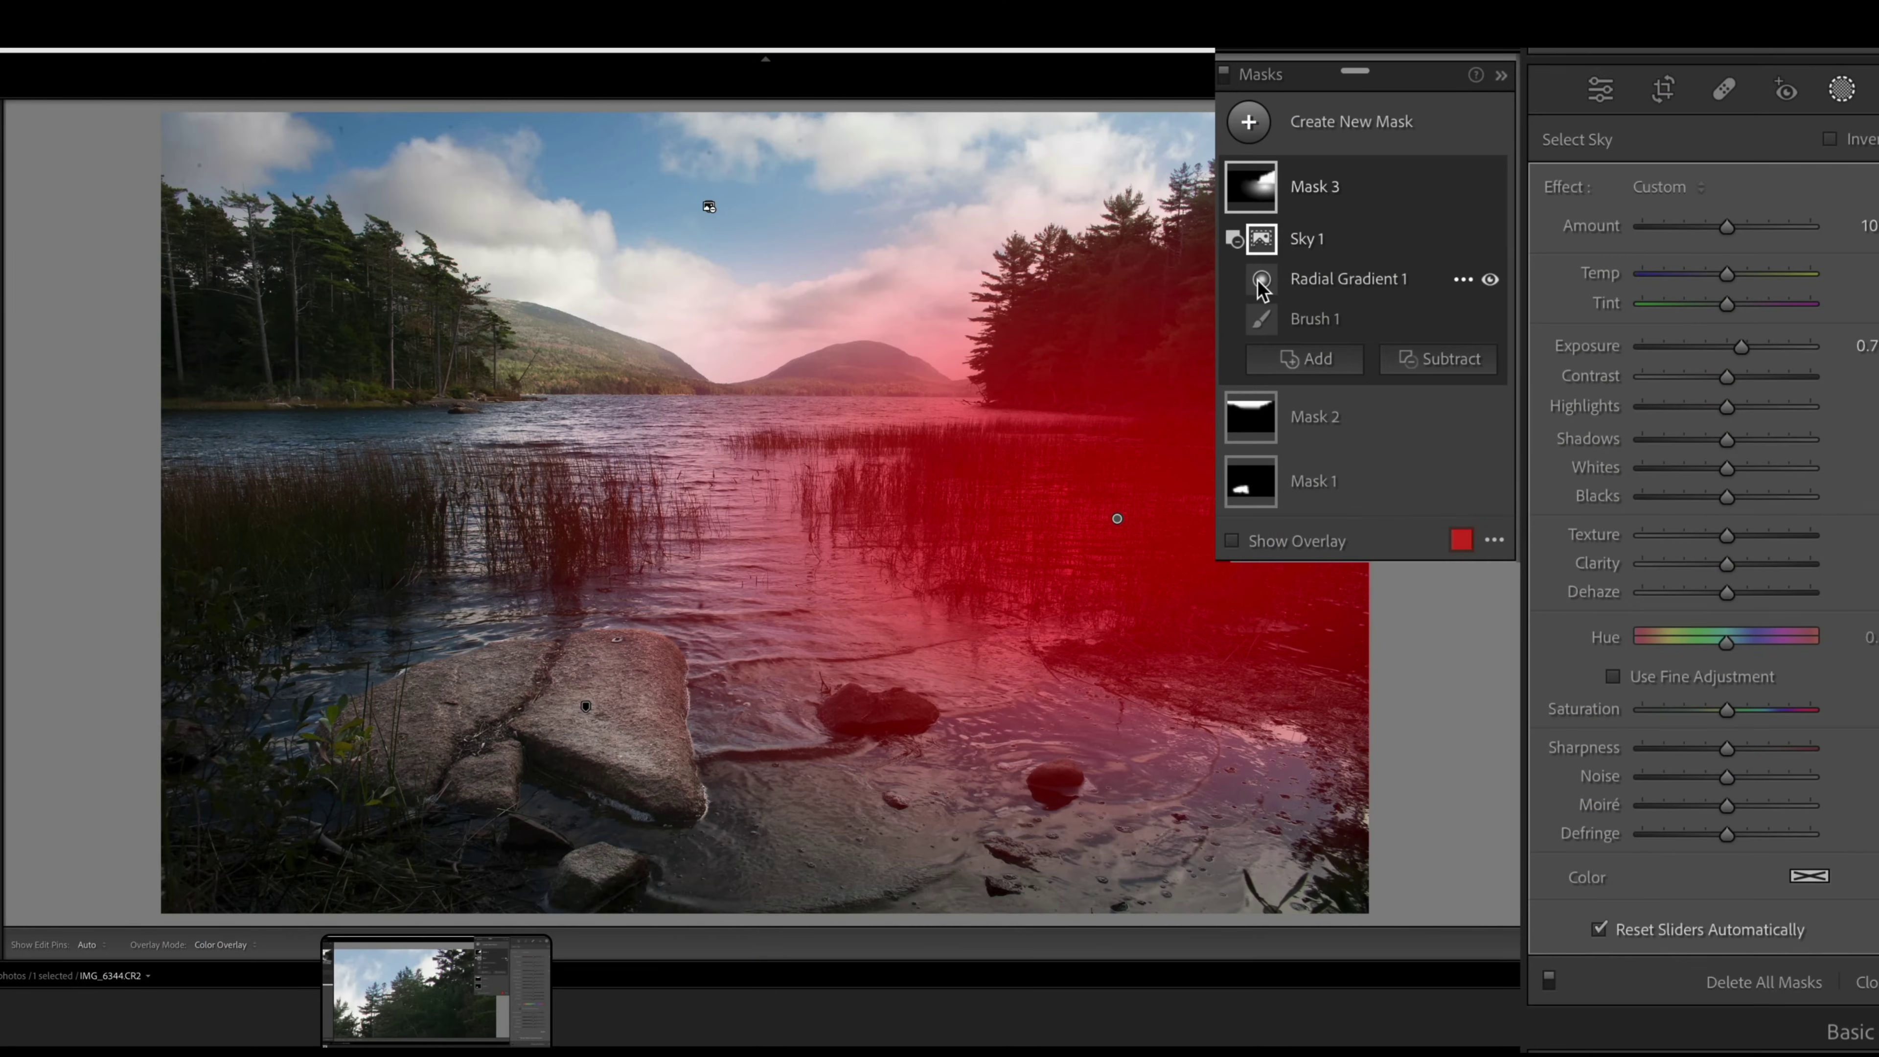
mouse_move(1263, 244)
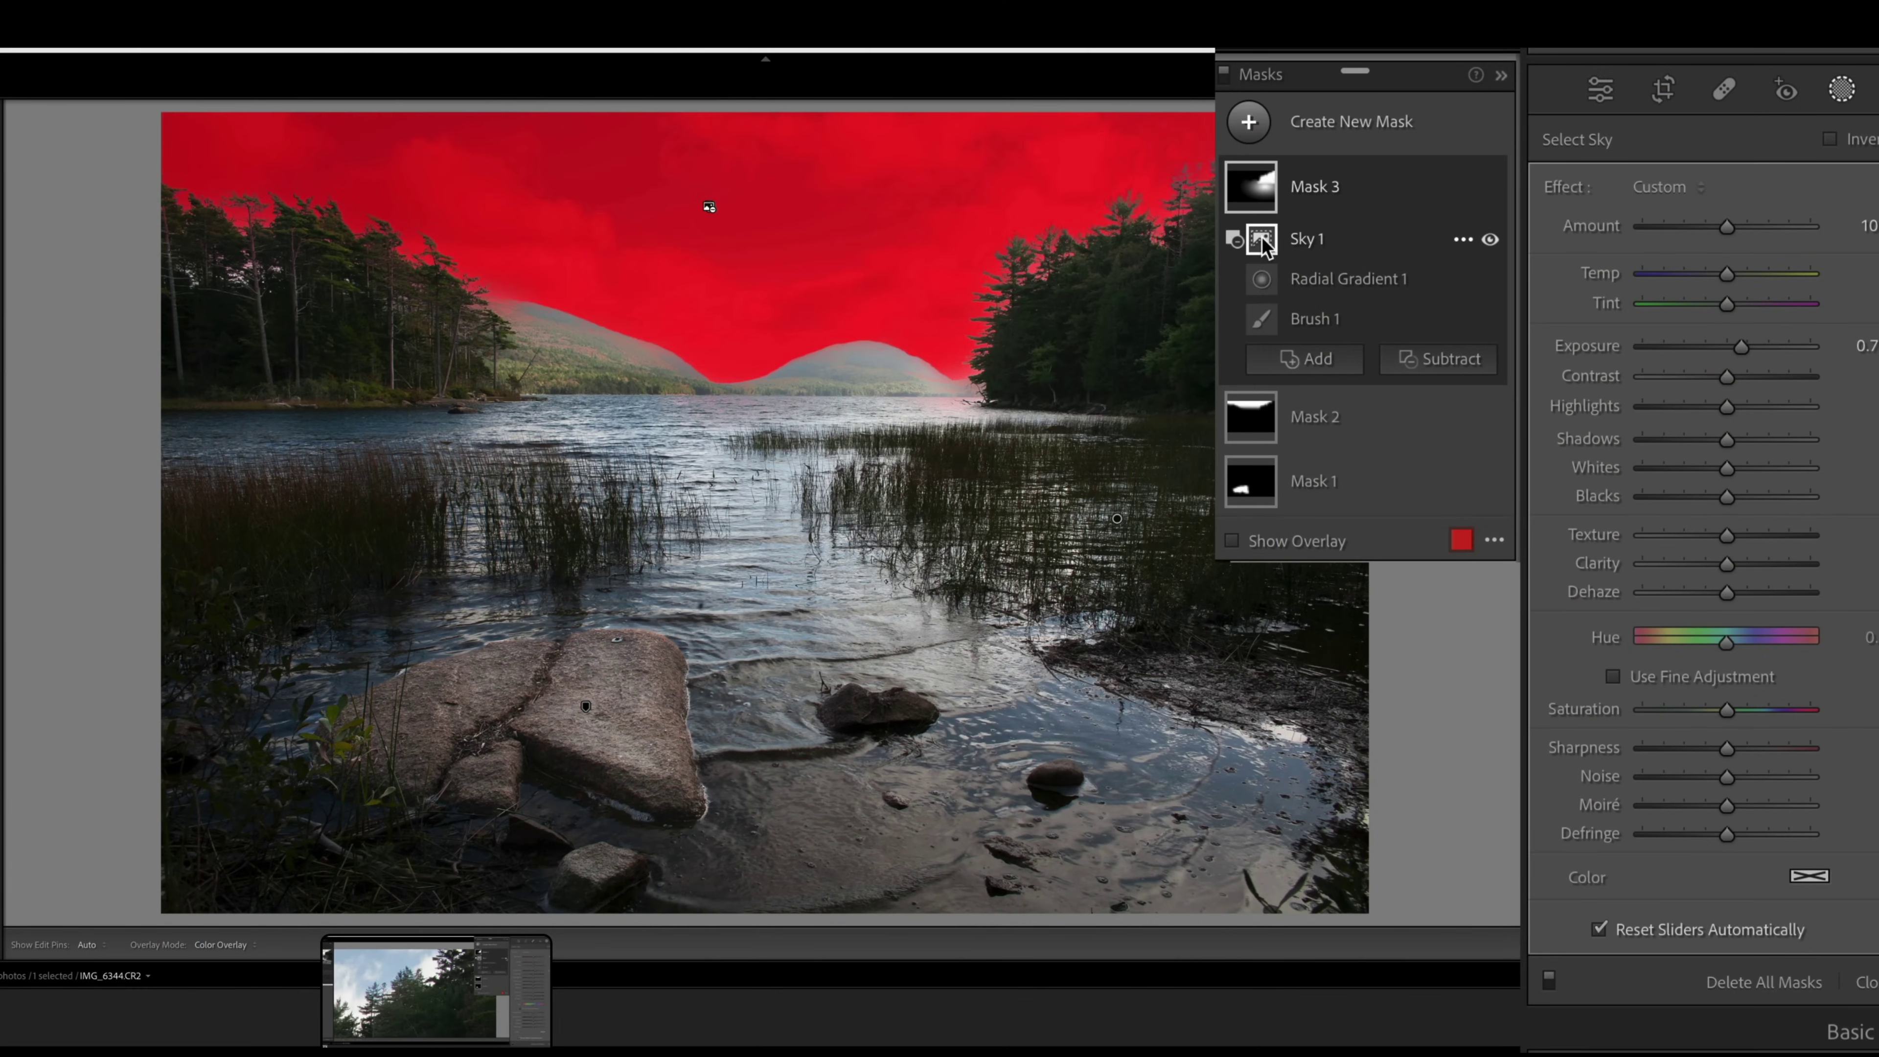
mouse_move(1265, 284)
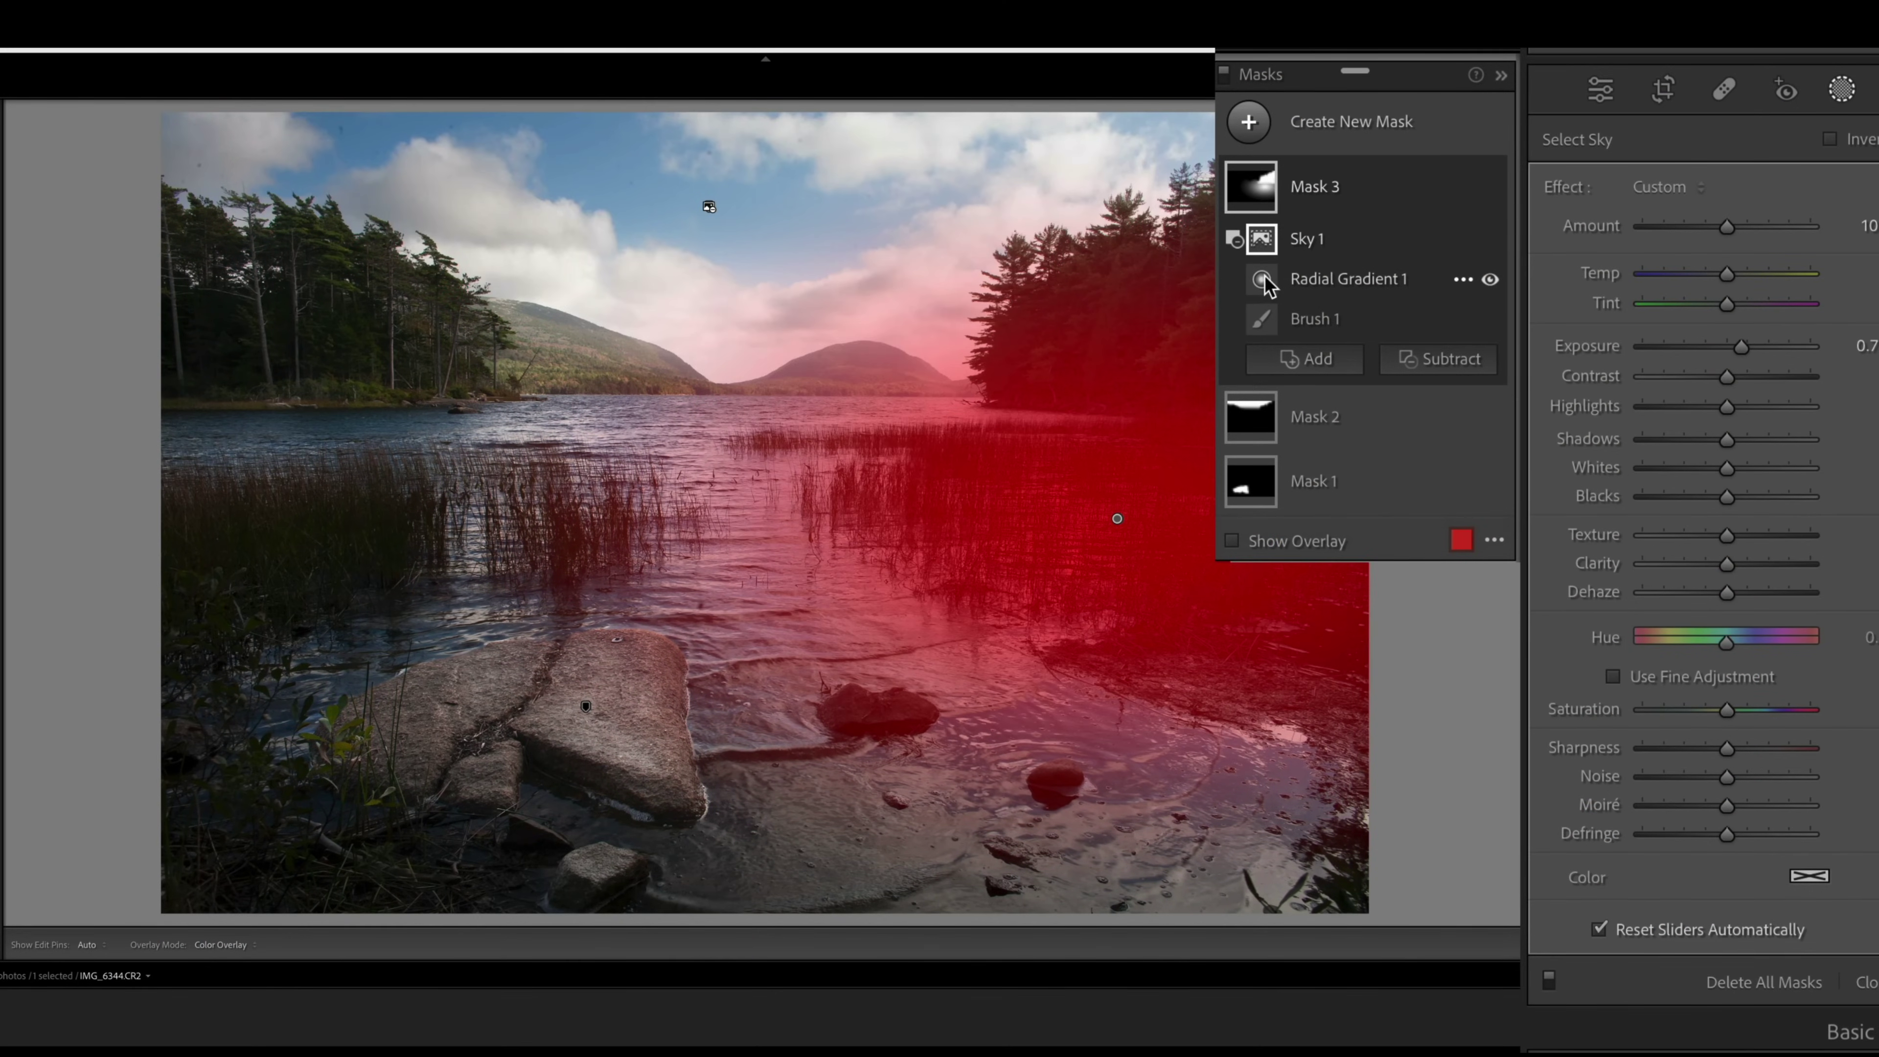
mouse_move(1273, 321)
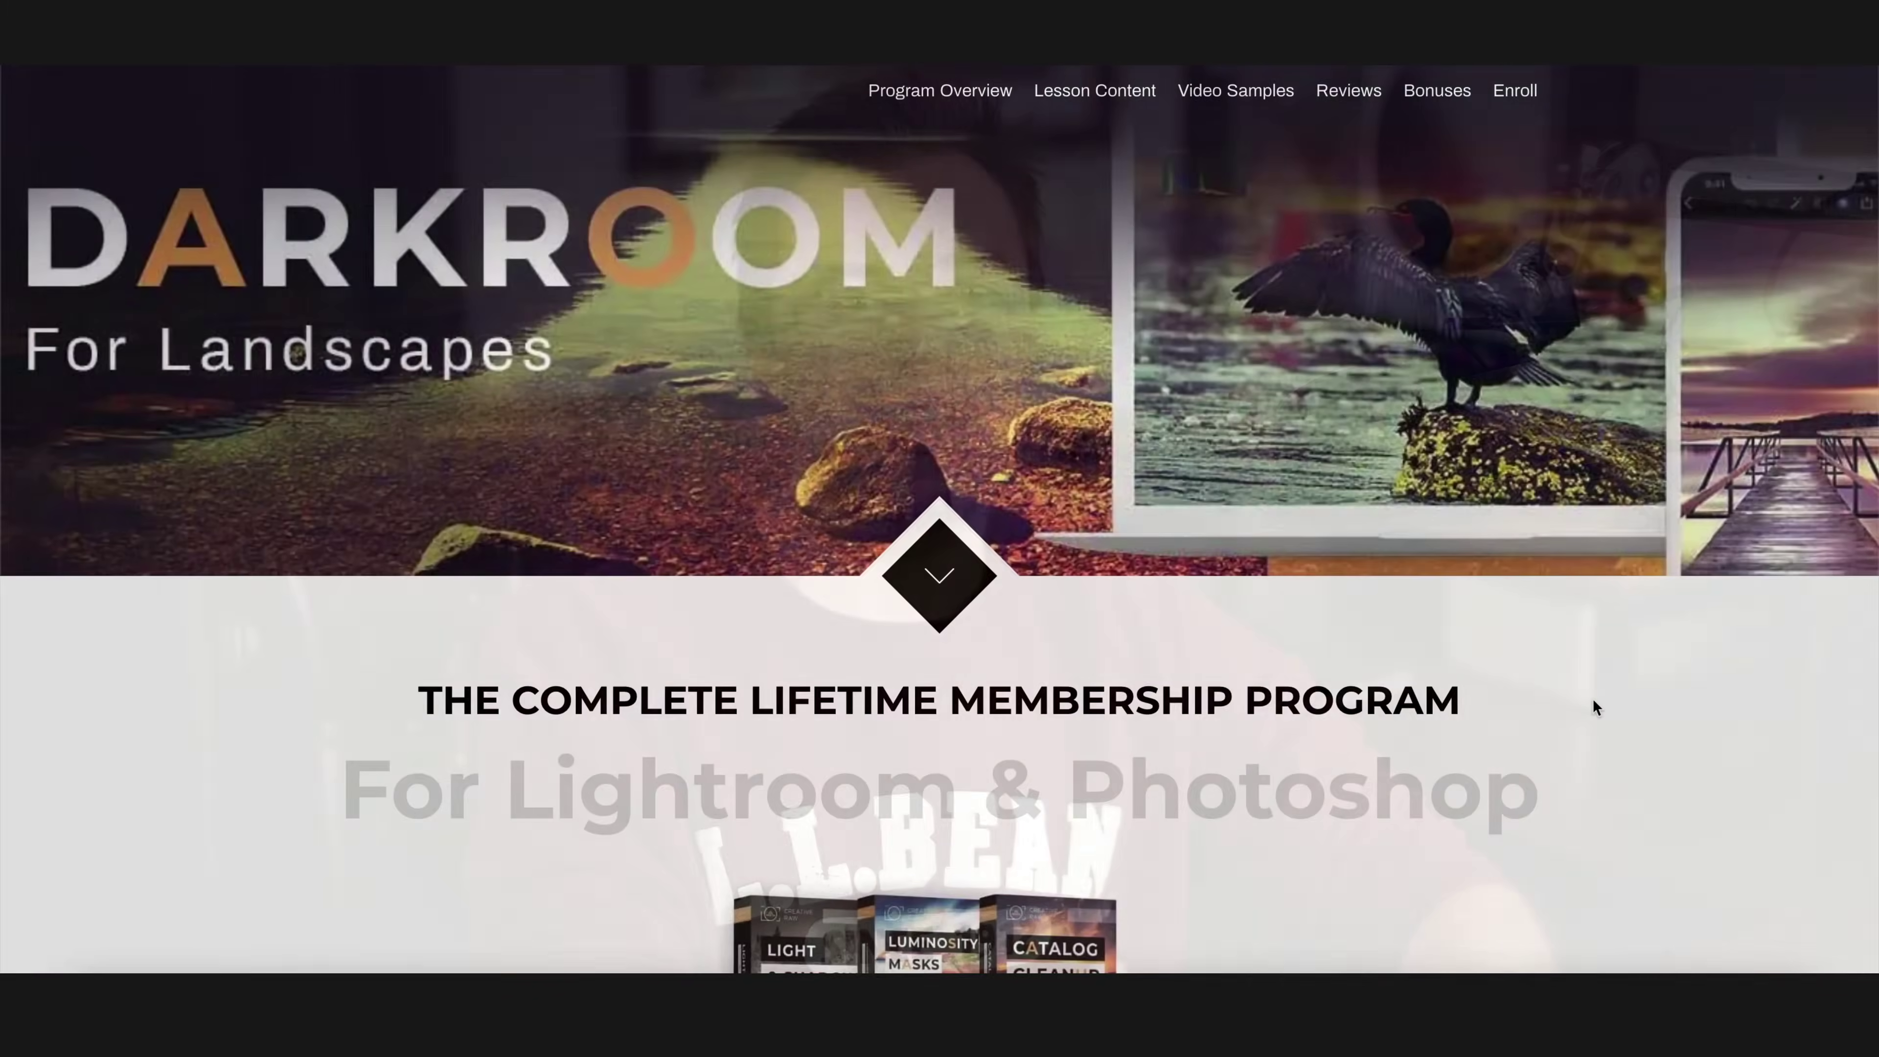
Scroll past the 22-course list, testimonials and Members Gallery to the Advanced Topic and assignments bonus sections.
scroll(1592, 699, down, 5)
scroll(1592, 699, down, 15)
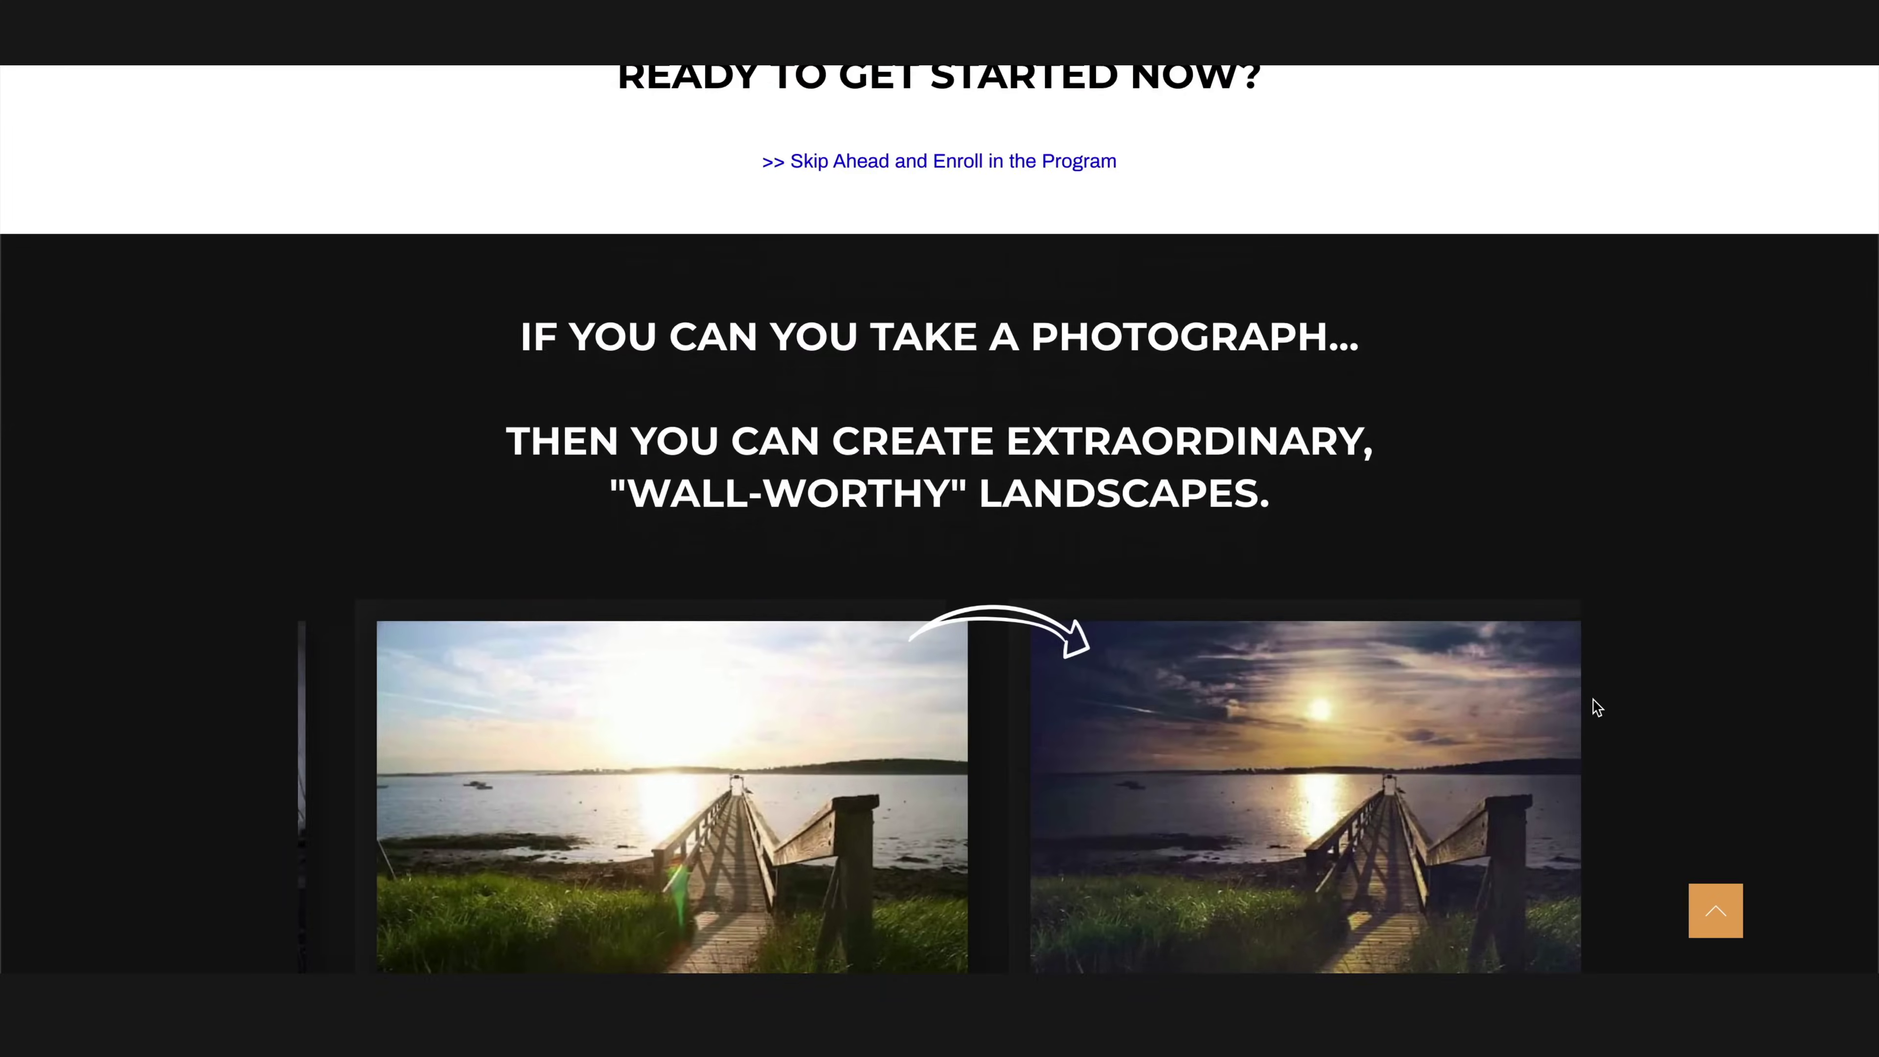
scroll(1593, 700, down, 20)
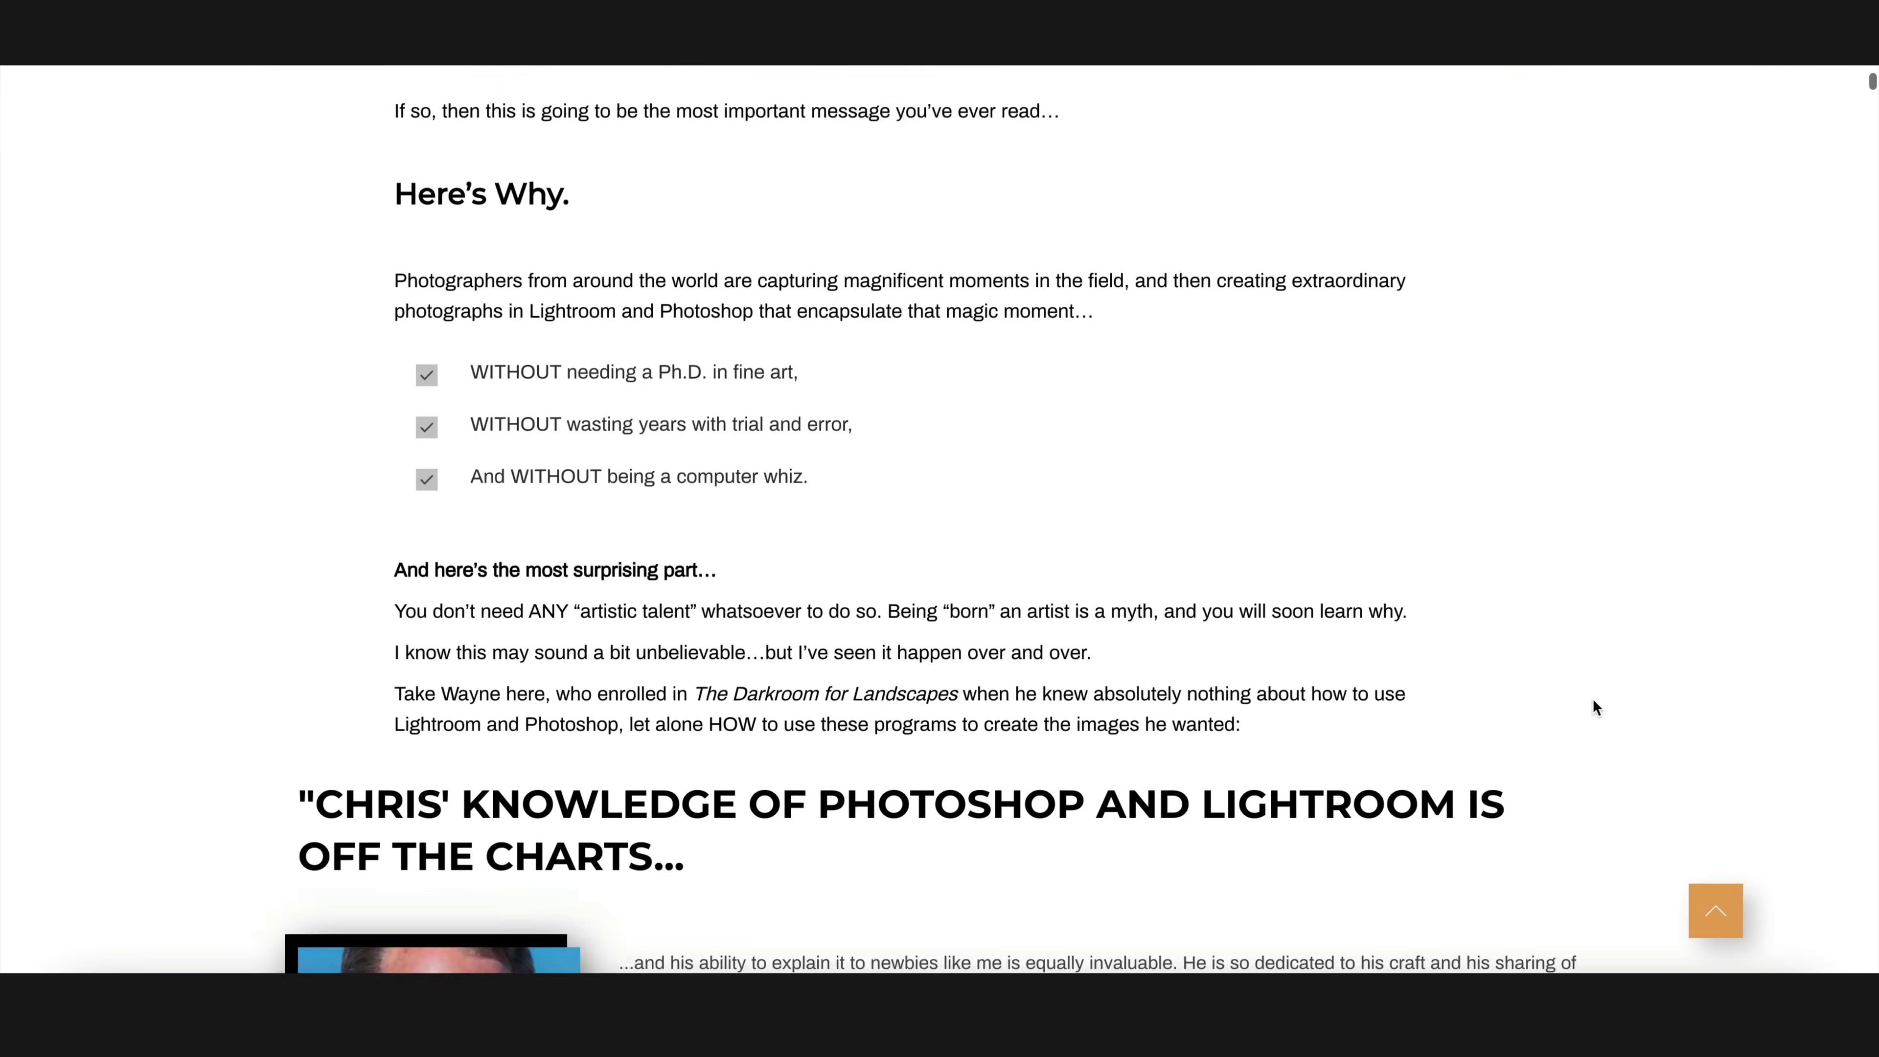
scroll(1593, 699, down, 15)
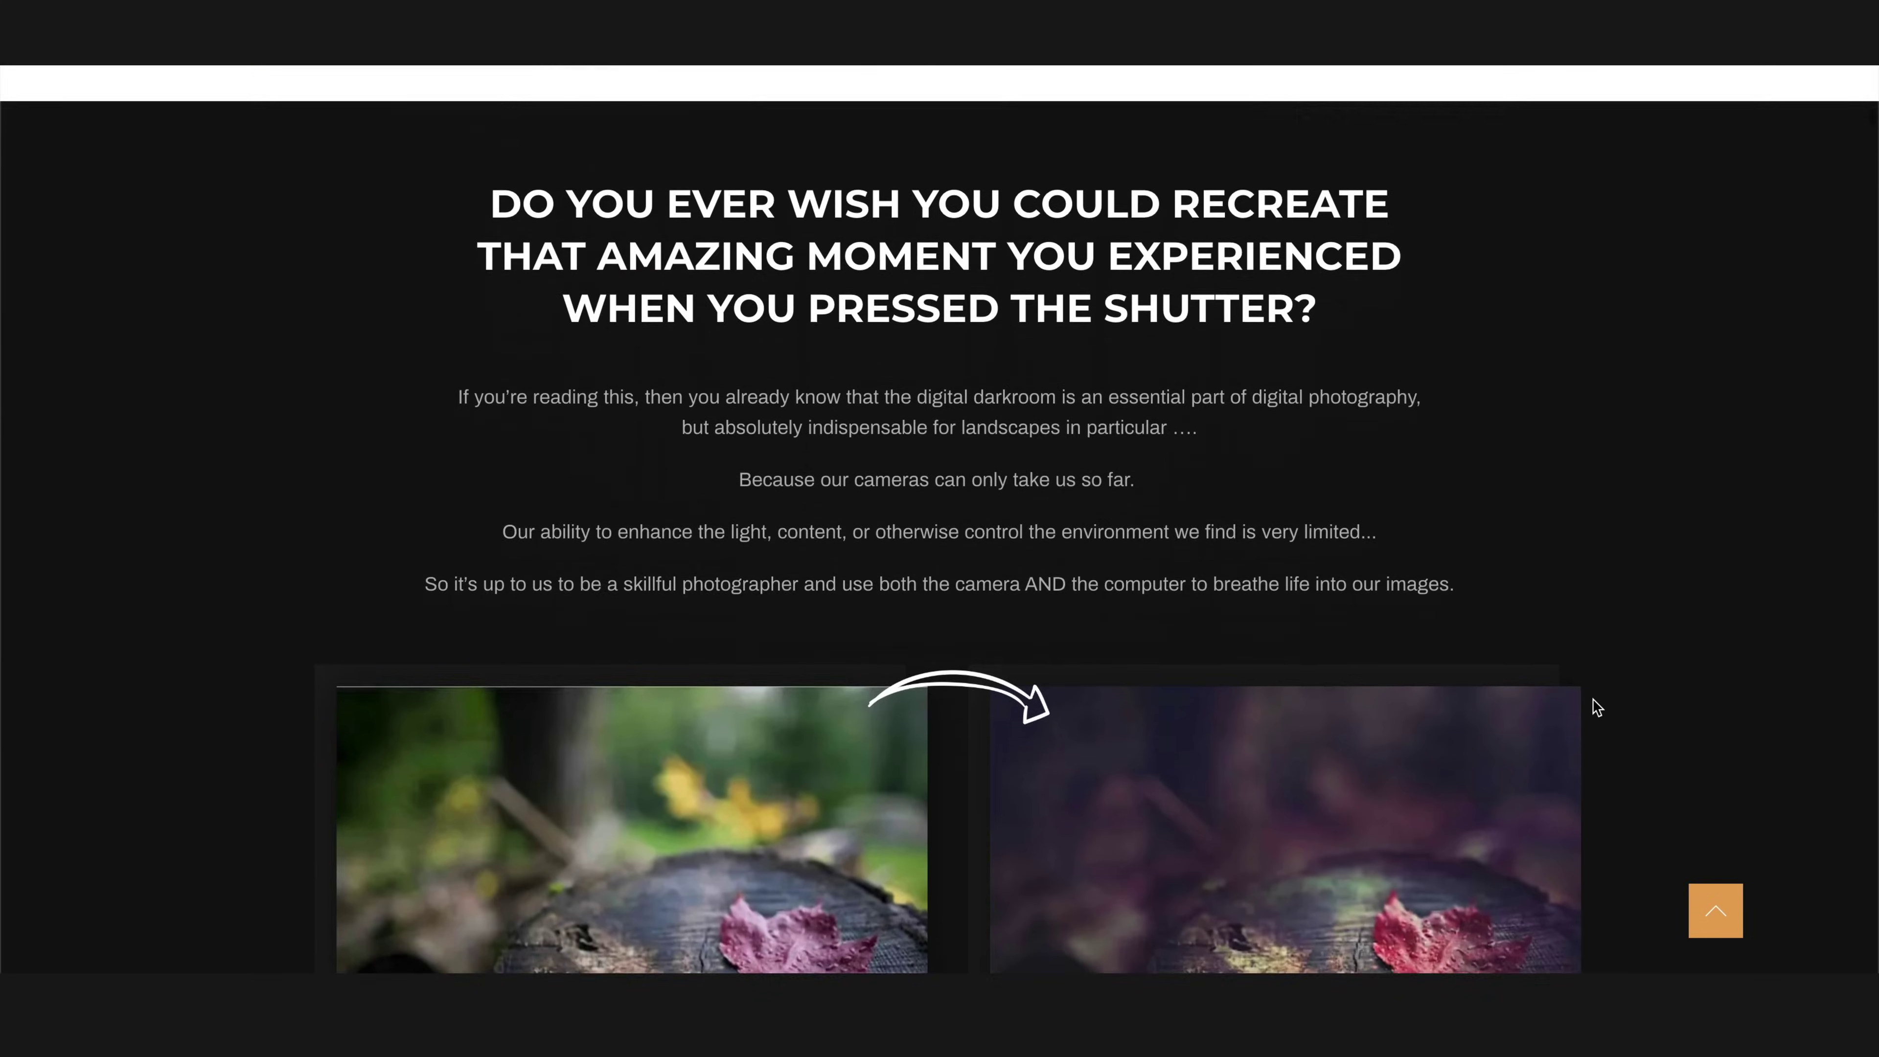
scroll(1593, 699, down, 15)
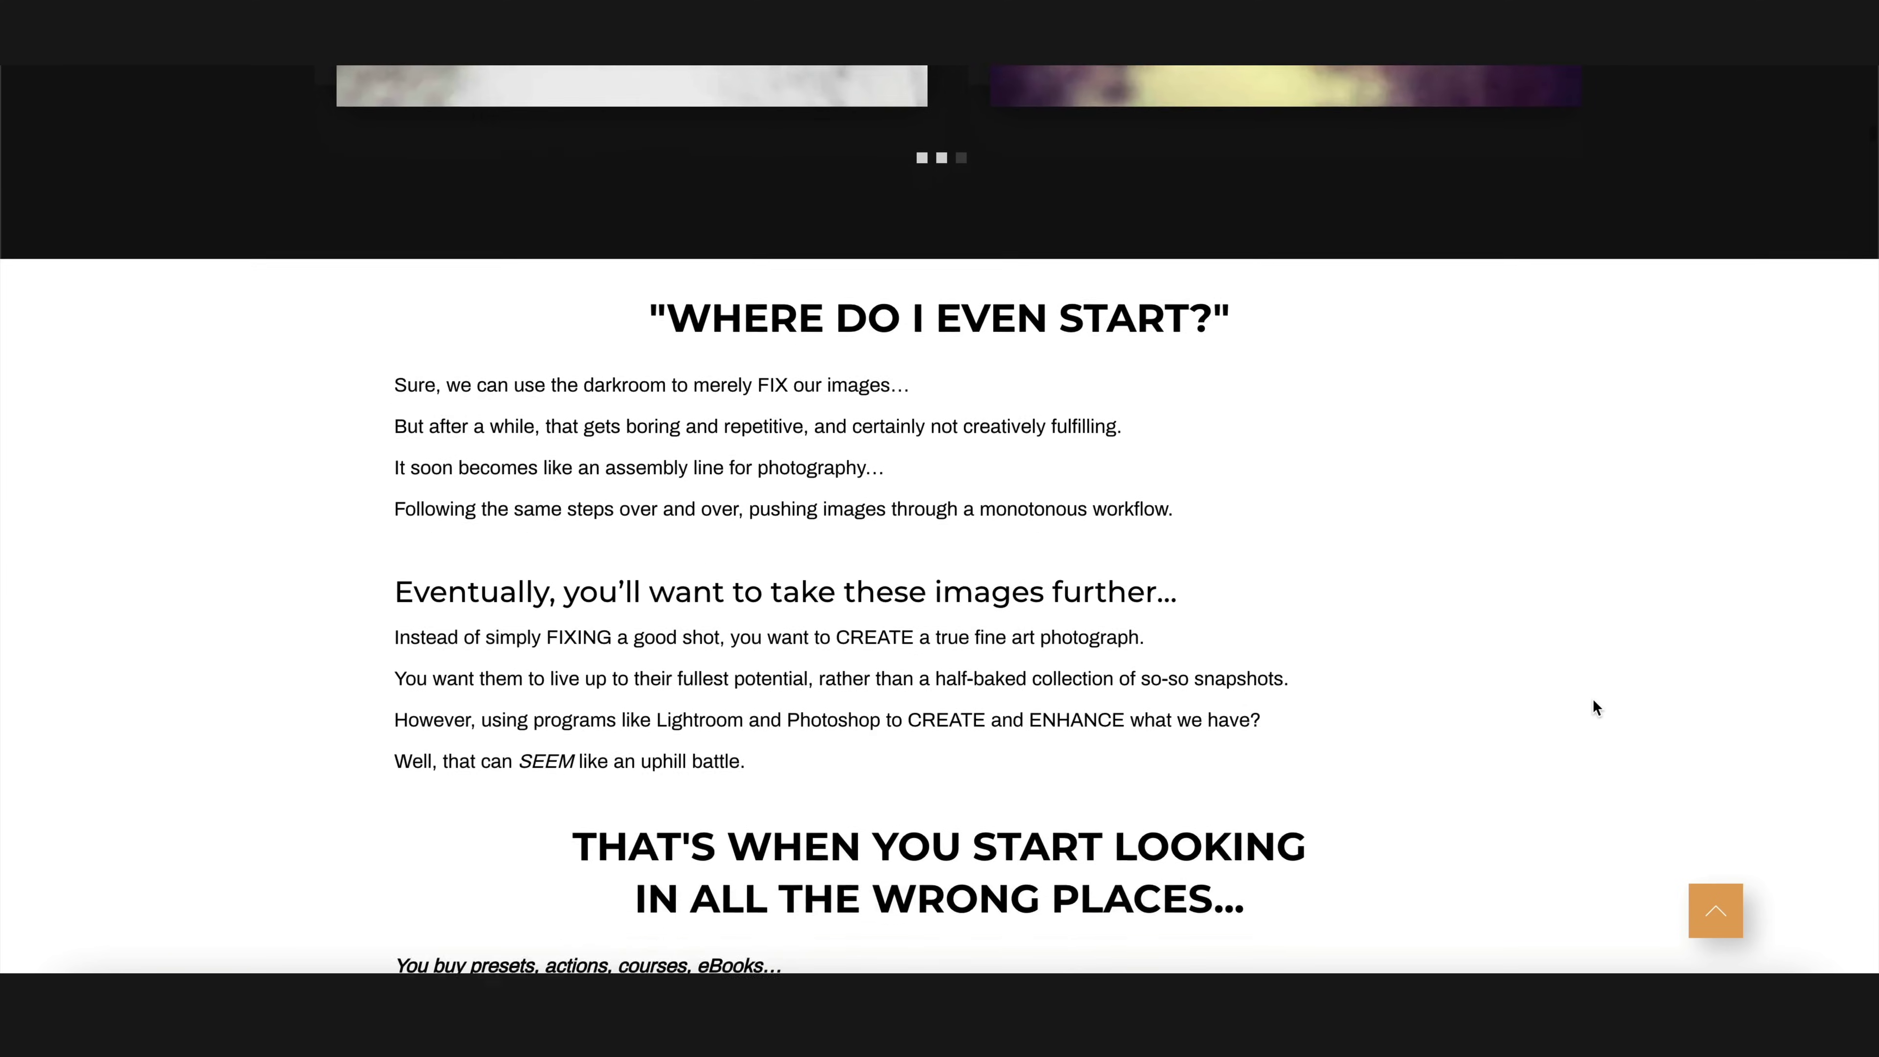
scroll(1592, 699, down, 15)
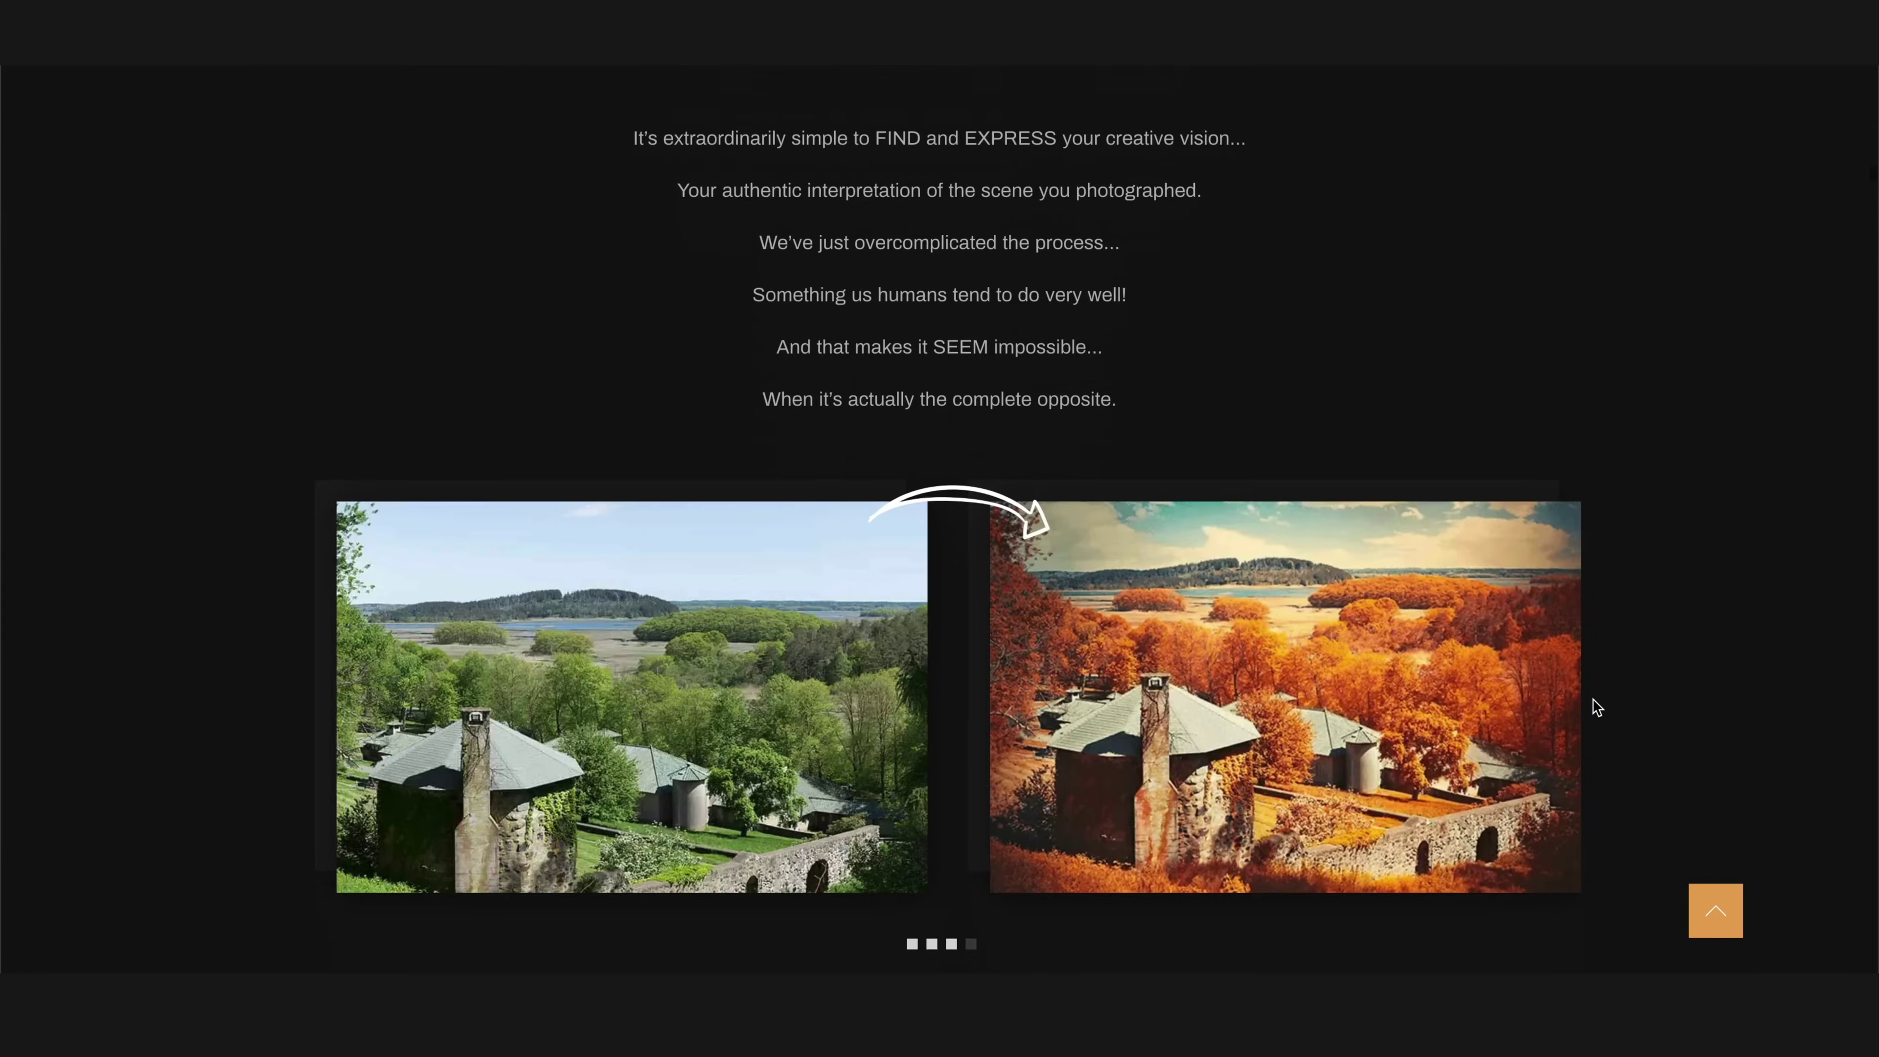
scroll(1593, 701, down, 10)
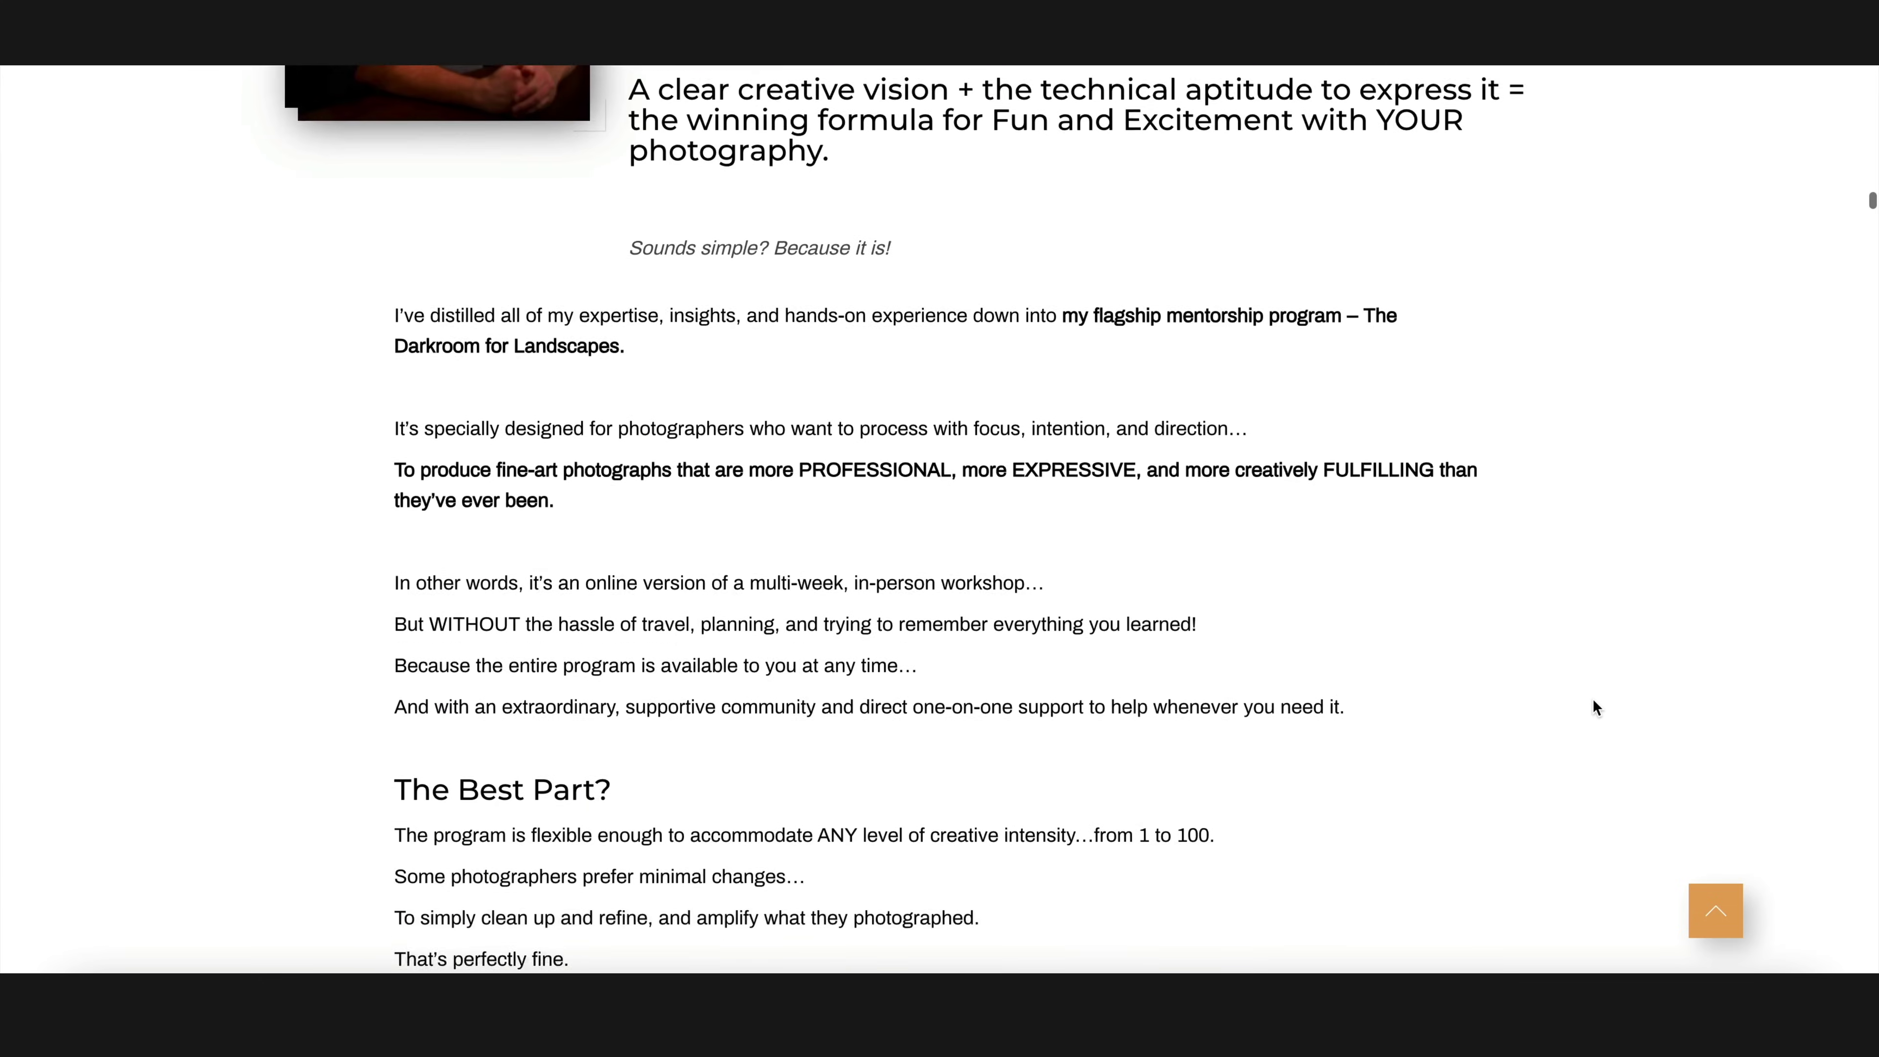
scroll(1593, 700, down, 15)
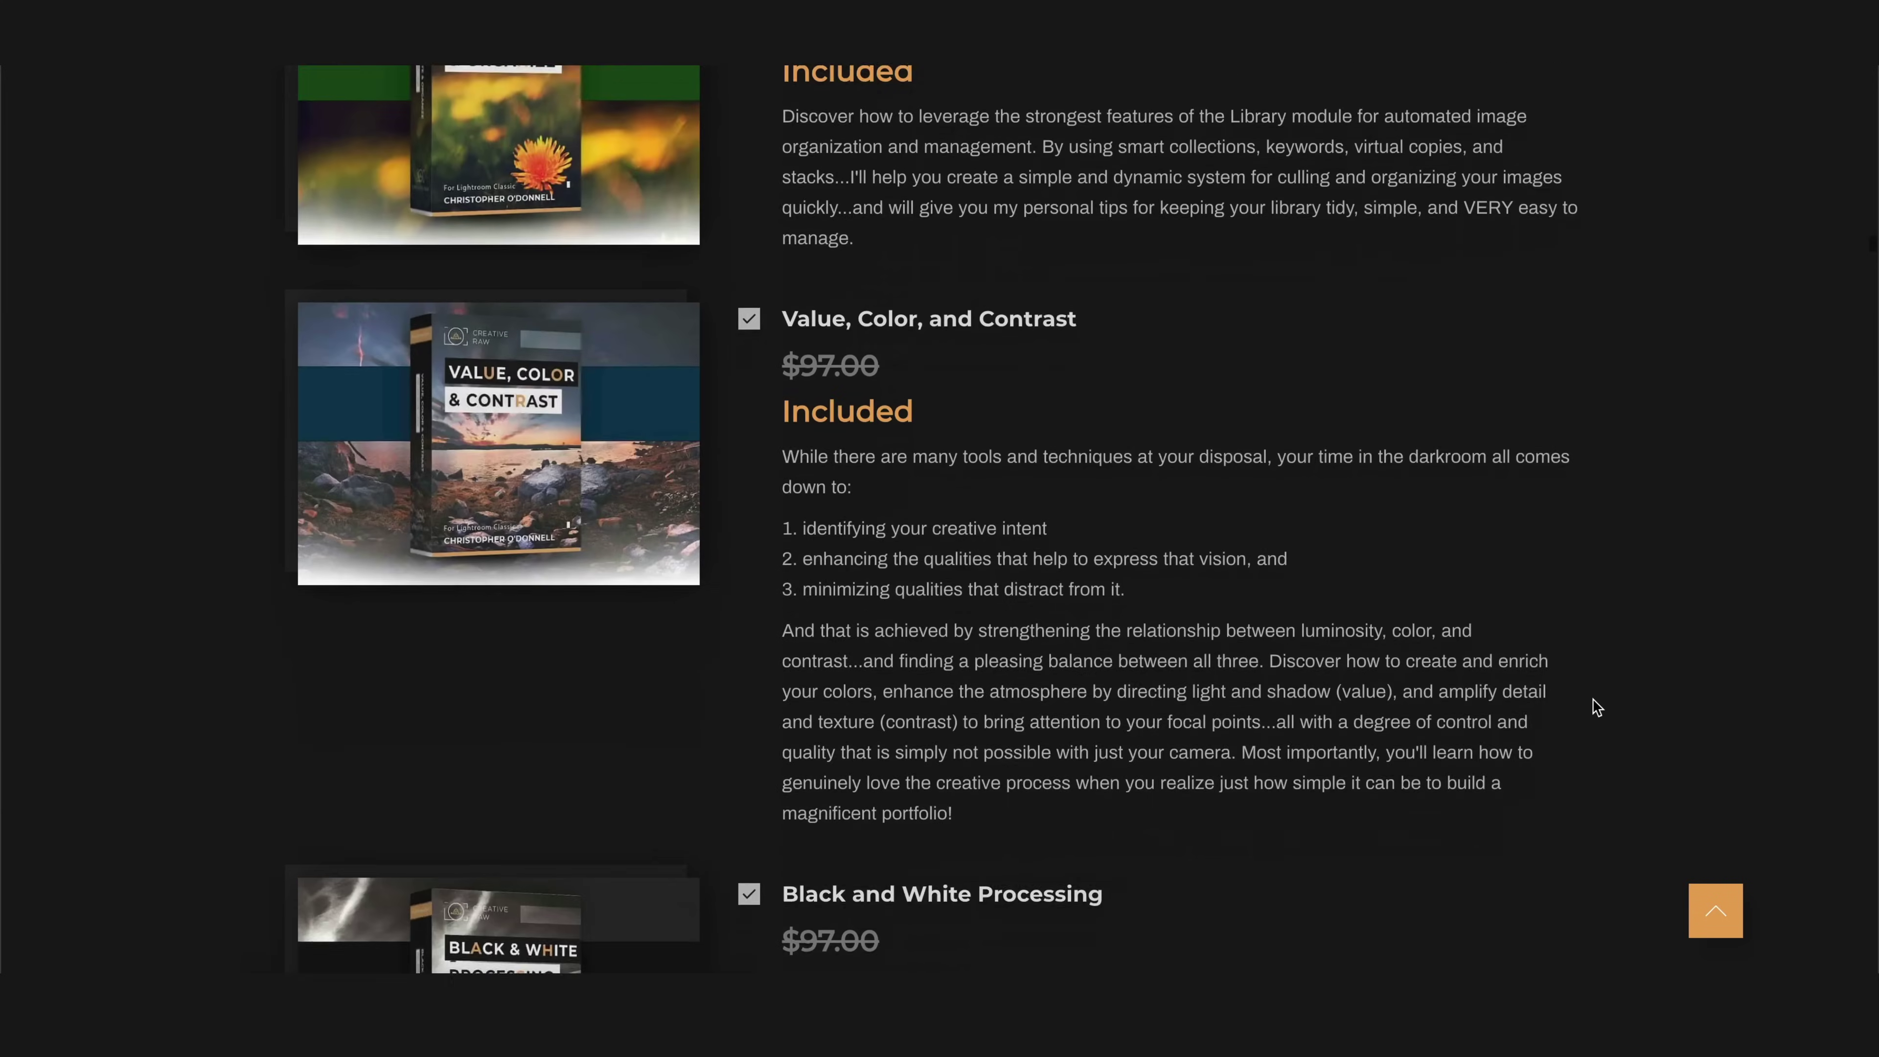
scroll(1596, 707, down, 15)
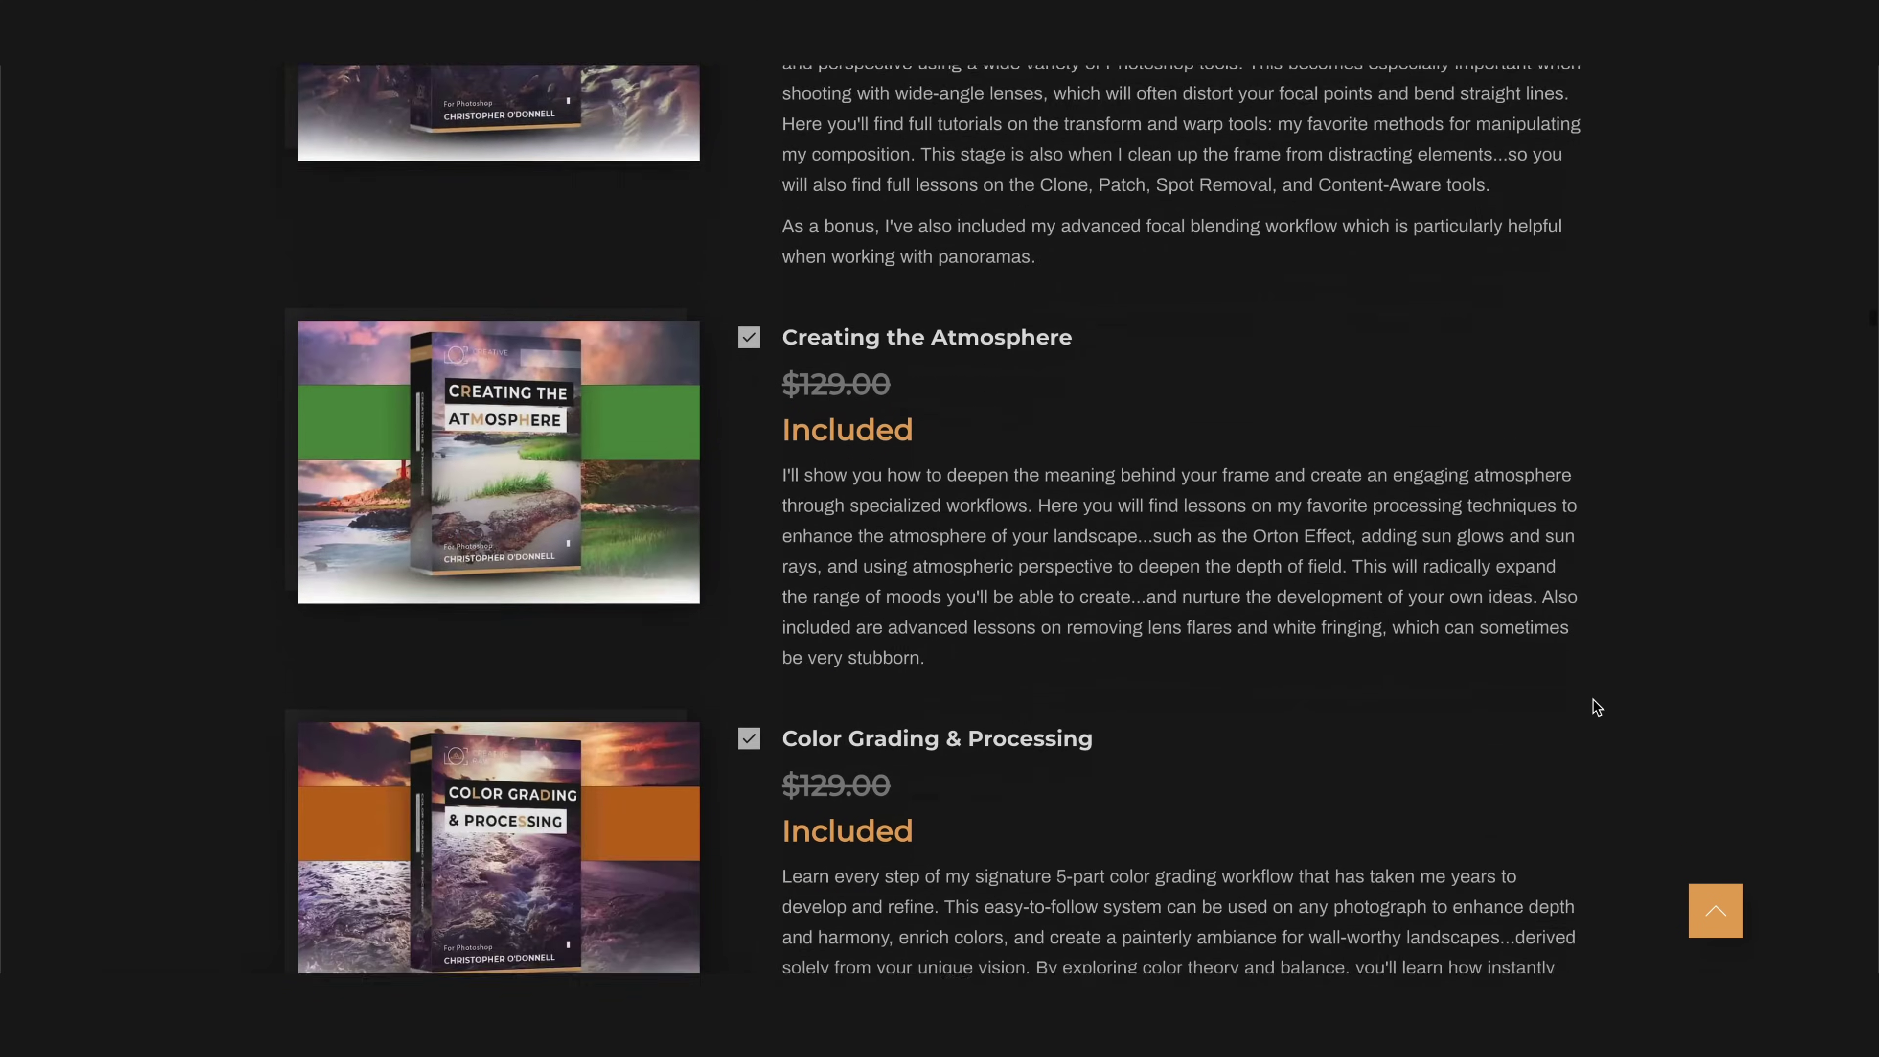
scroll(1596, 708, down, 18)
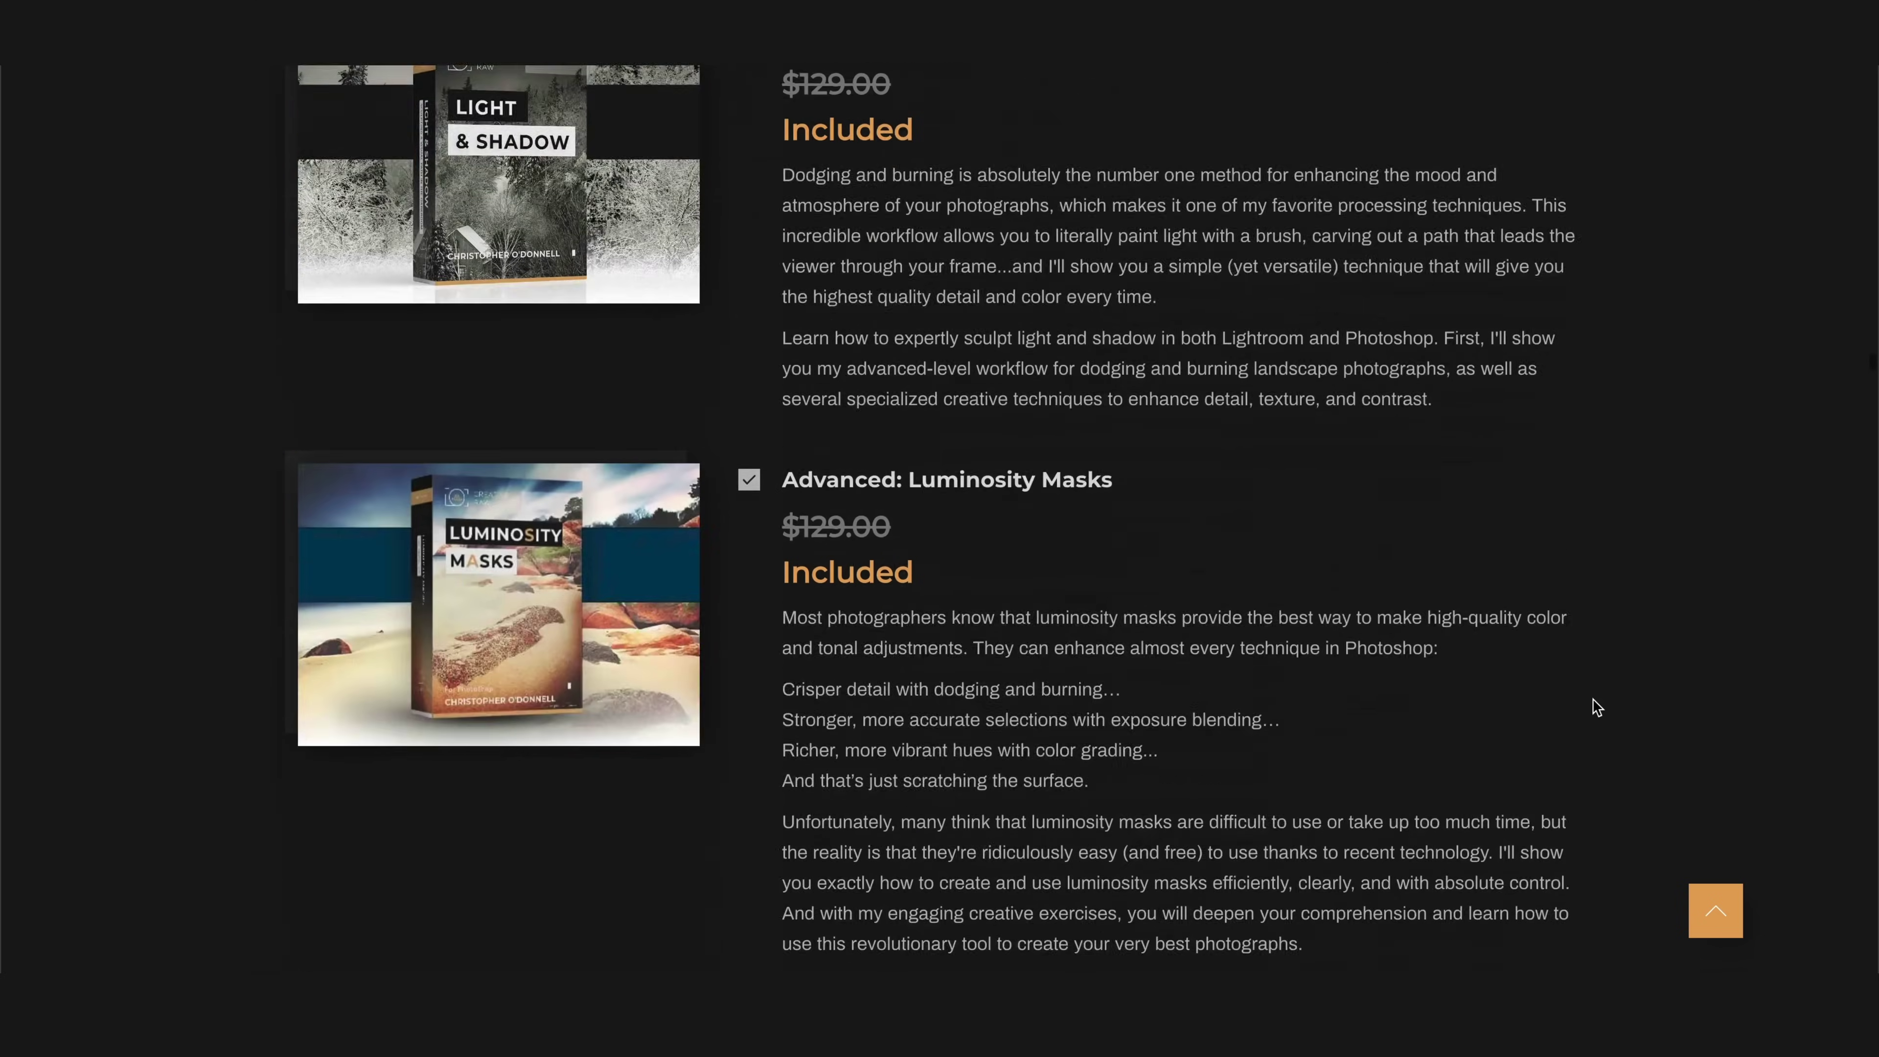
scroll(1596, 707, down, 4)
scroll(1596, 707, down, 15)
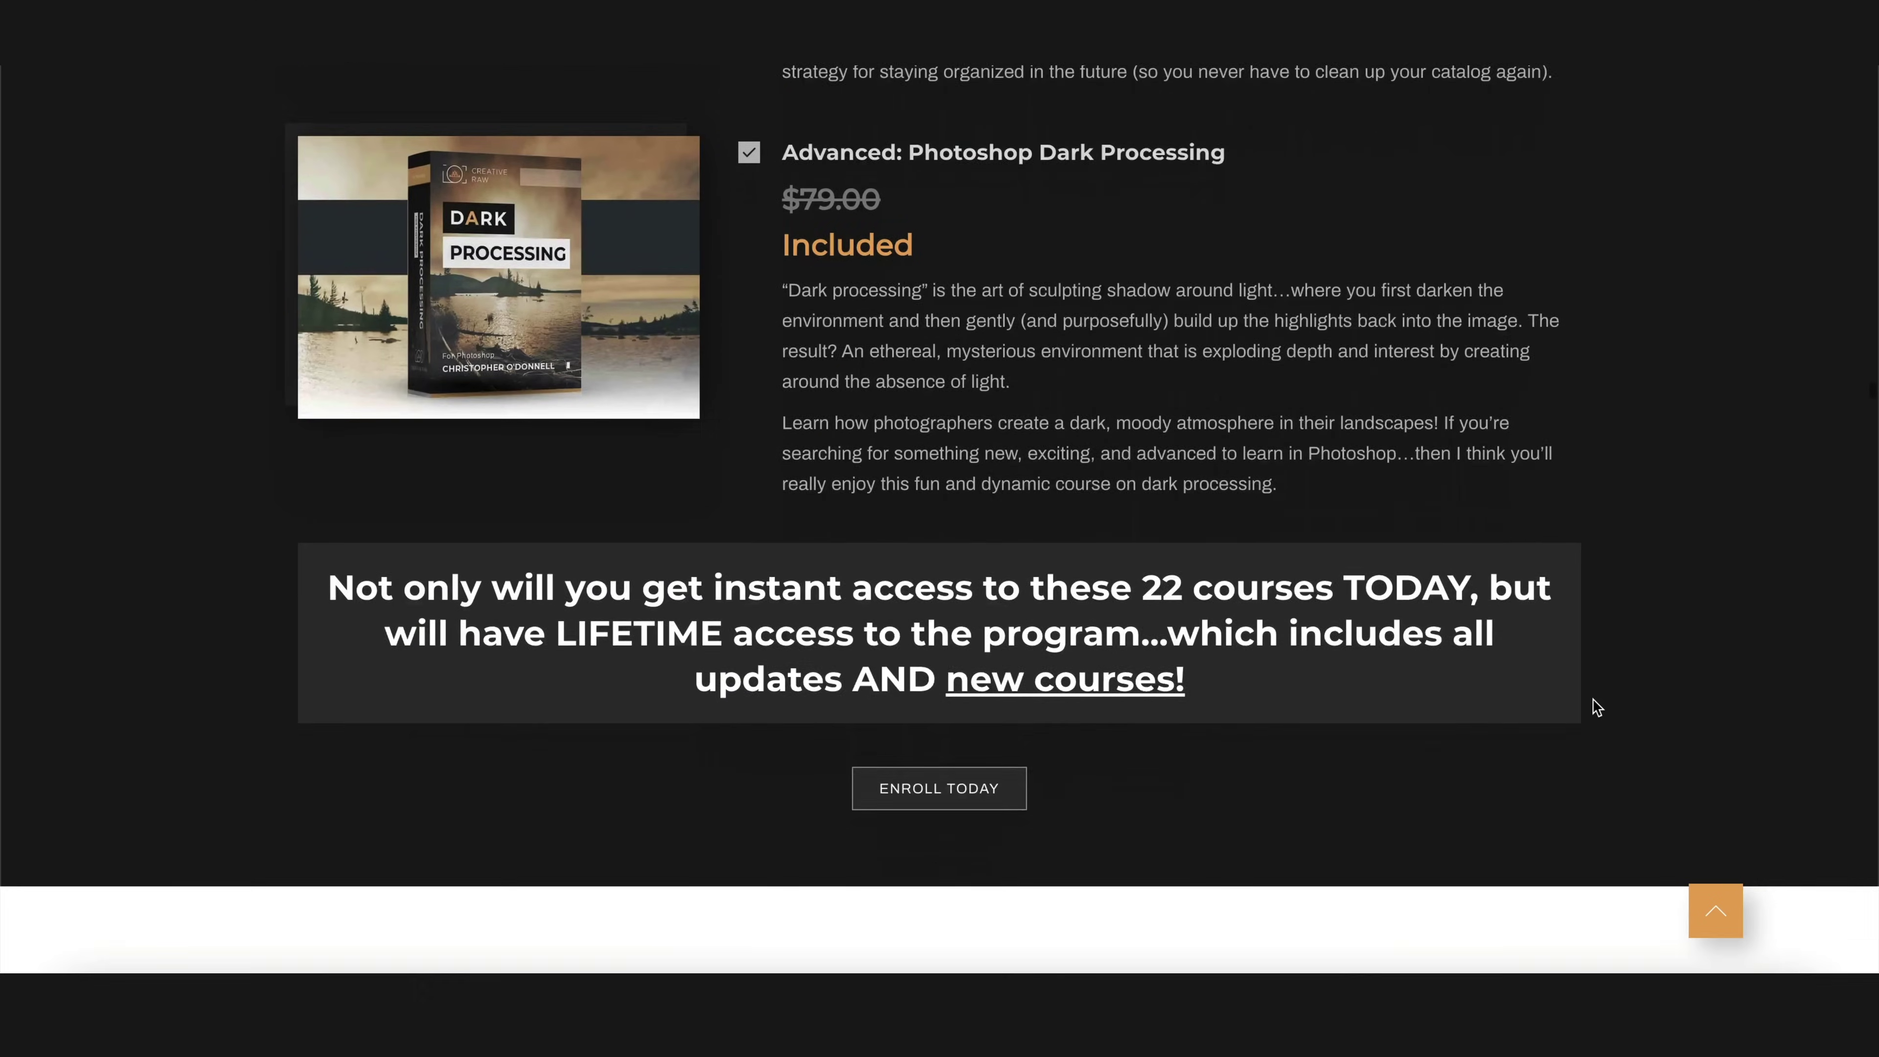
scroll(1595, 707, down, 20)
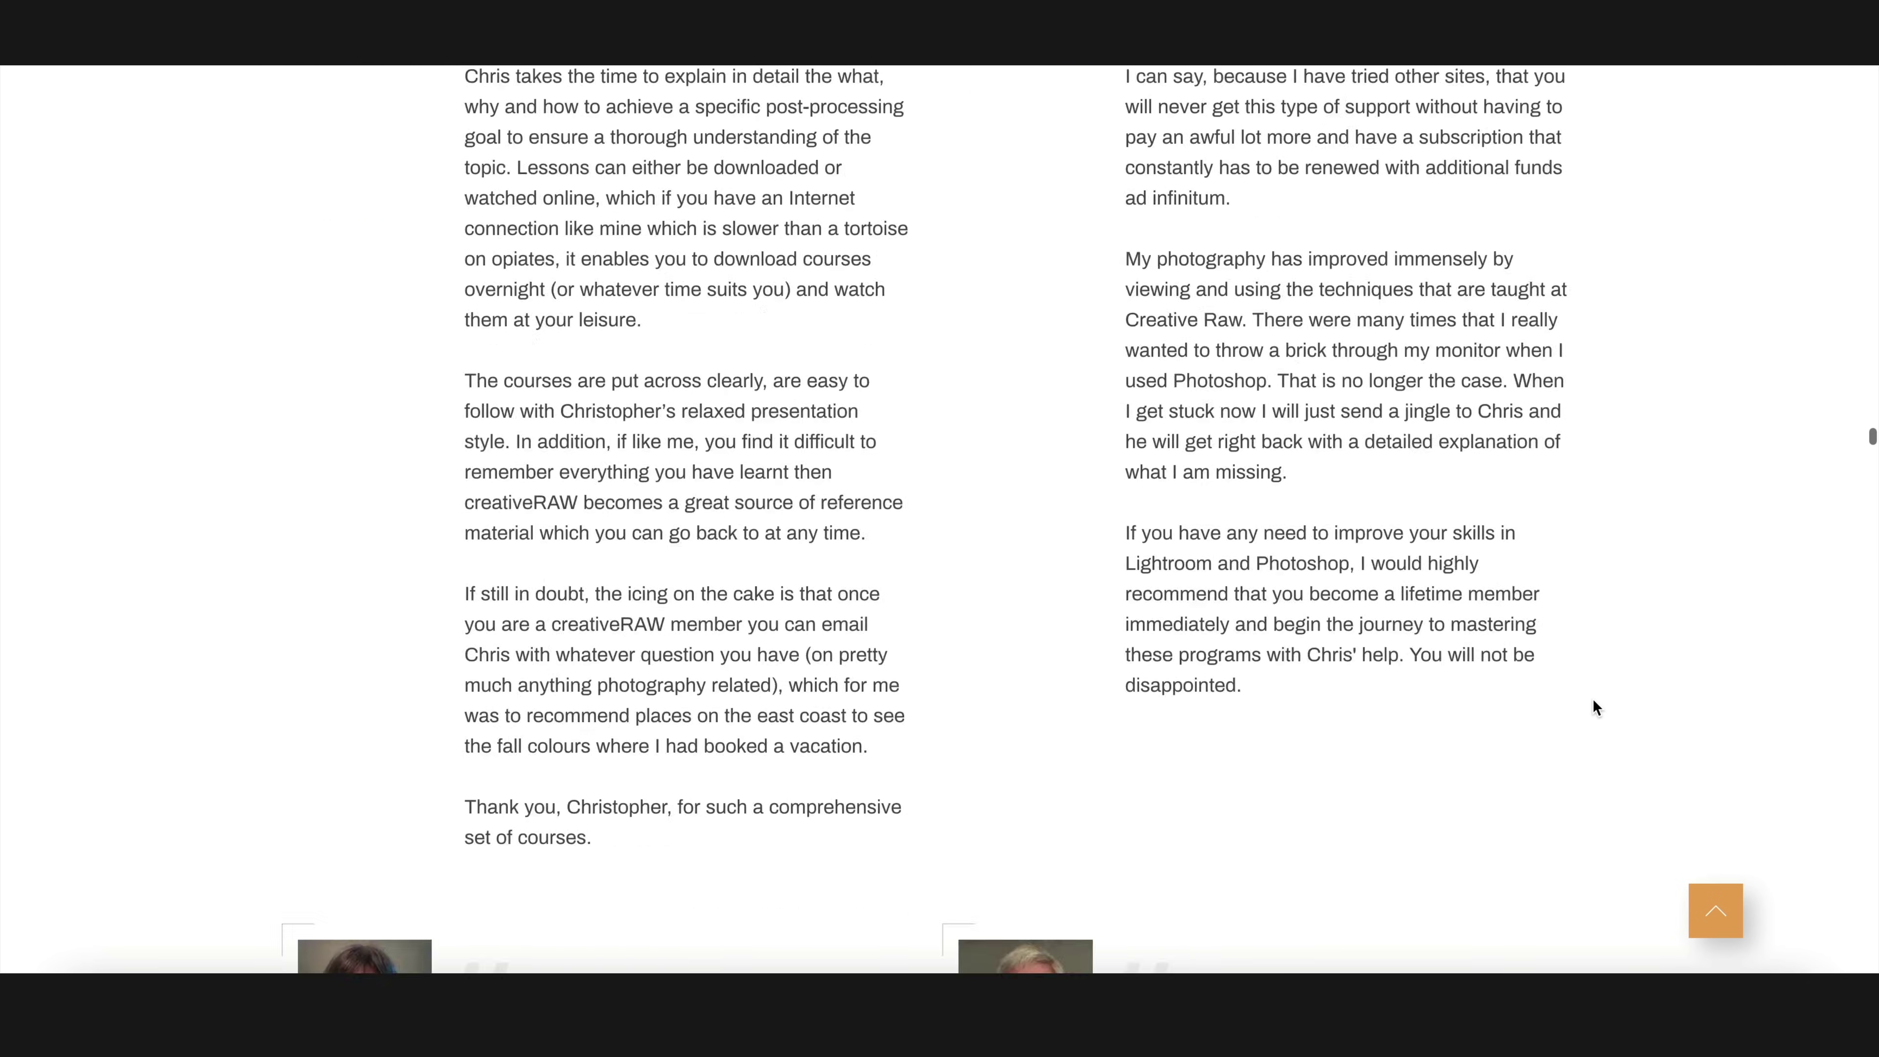
scroll(1594, 701, down, 20)
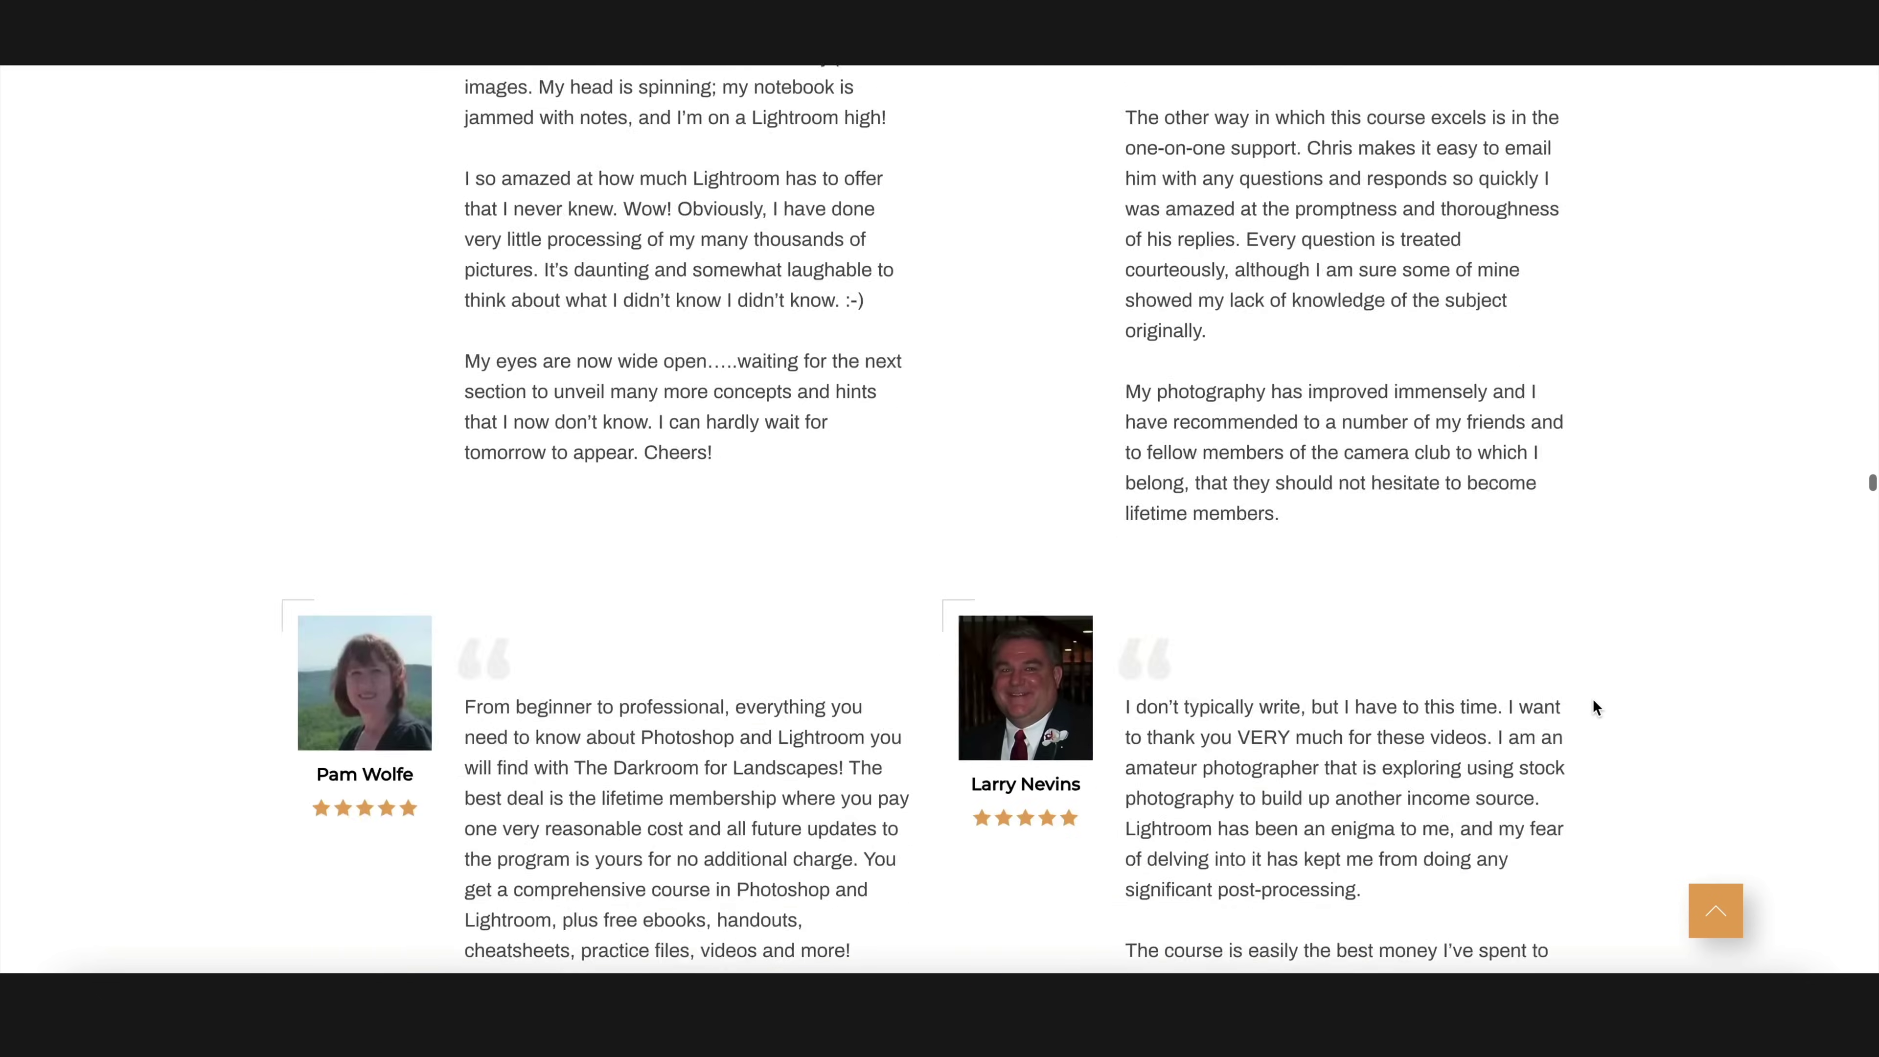
scroll(1593, 699, down, 20)
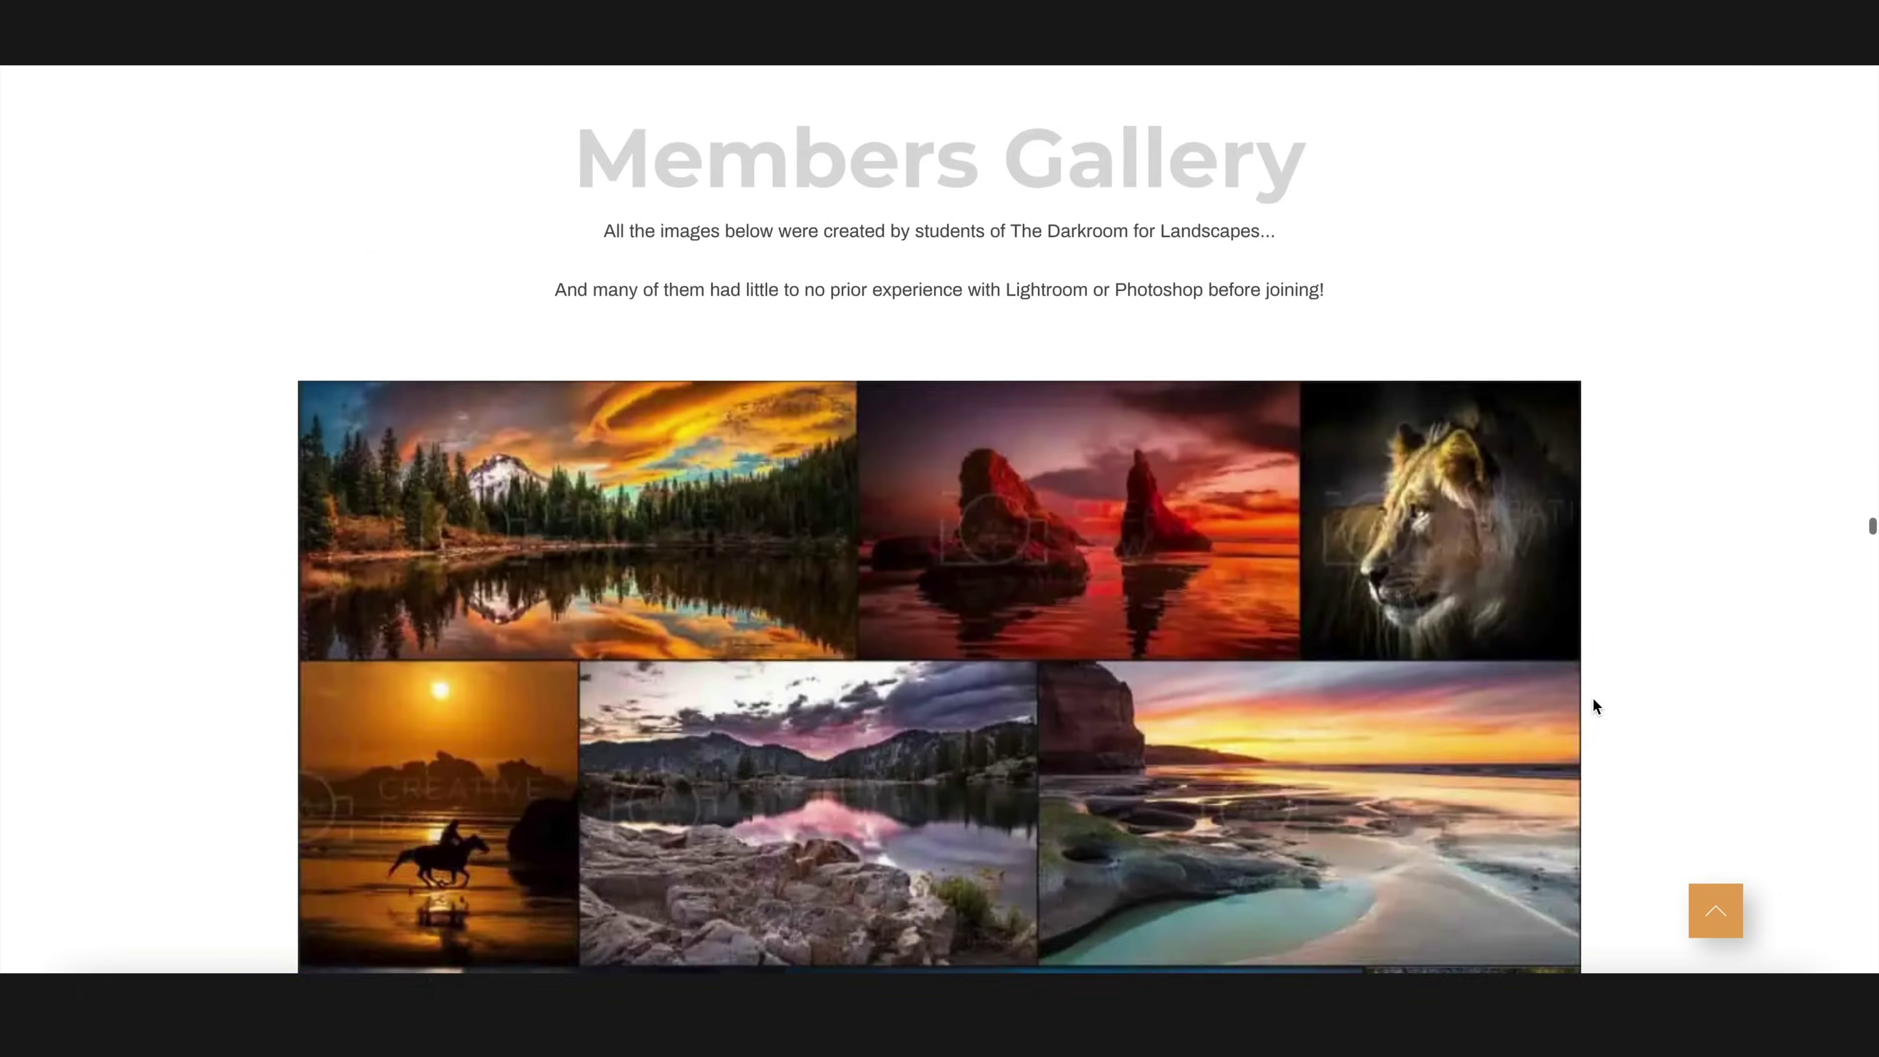
scroll(1593, 698, down, 20)
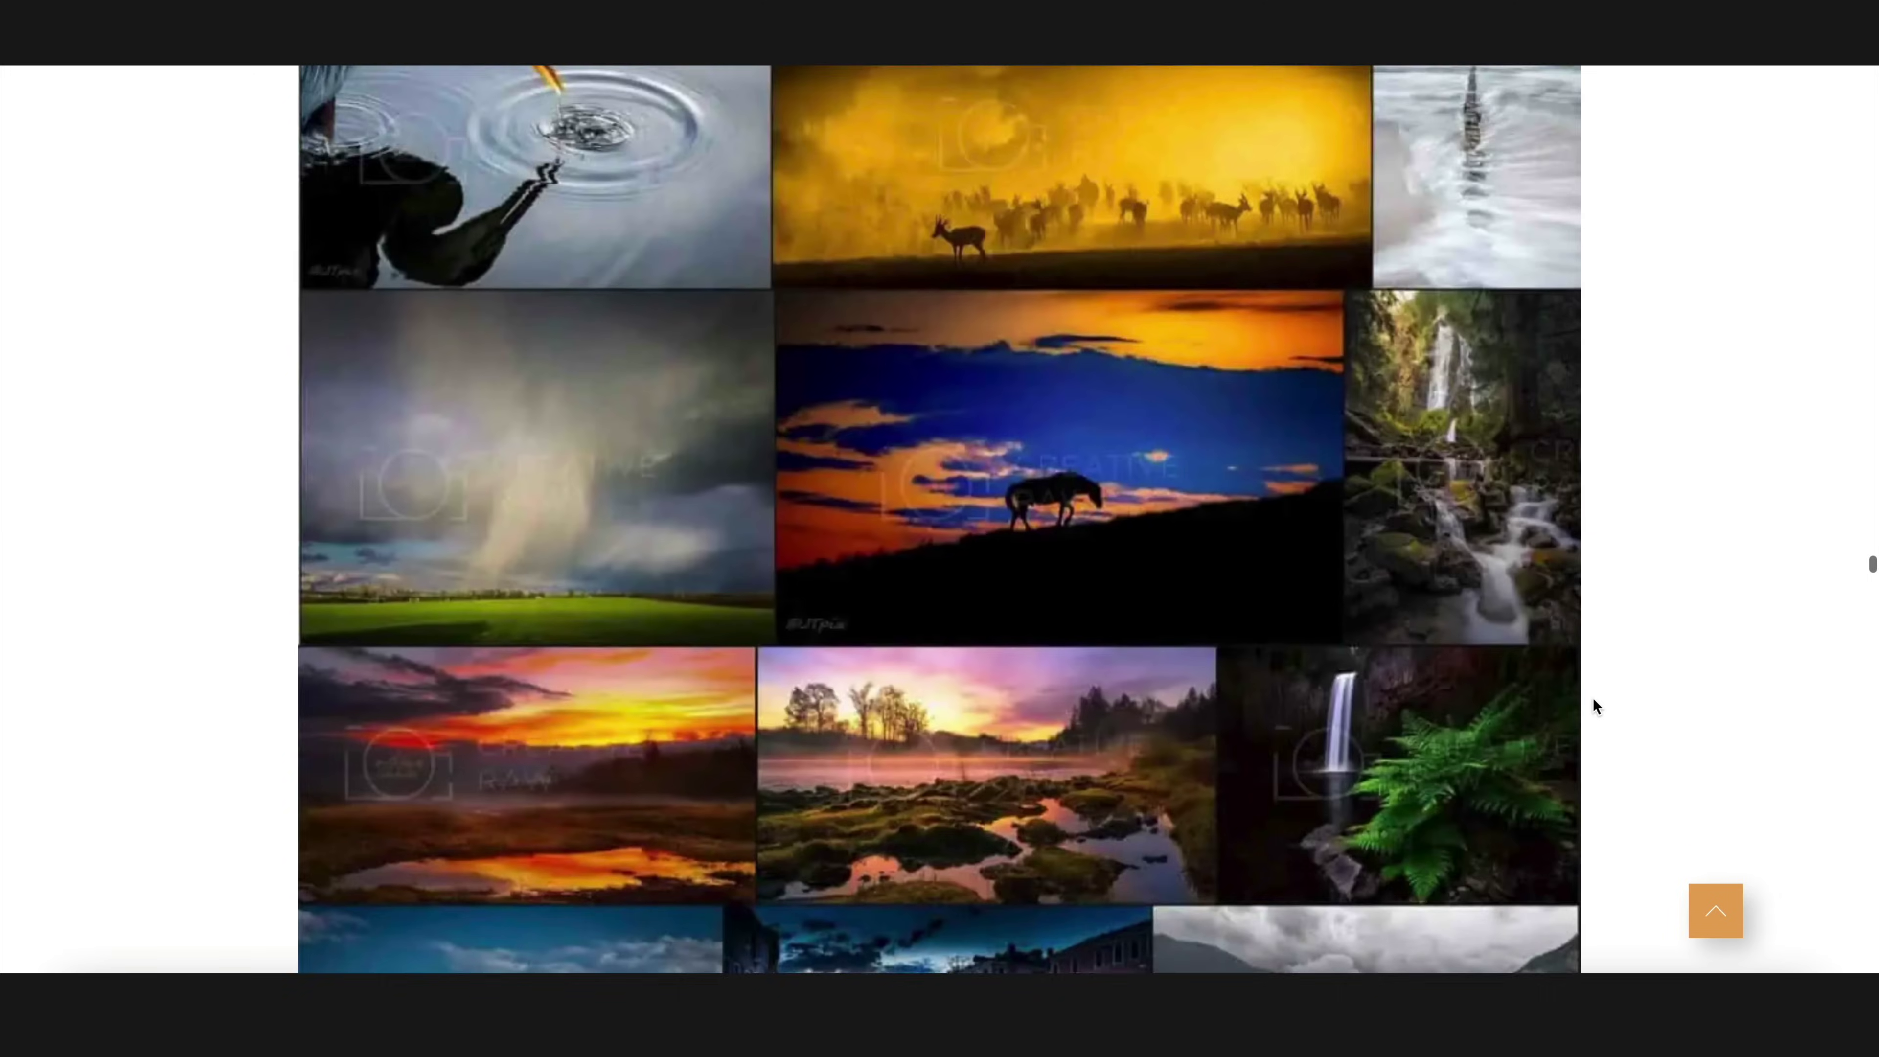
scroll(1592, 698, down, 20)
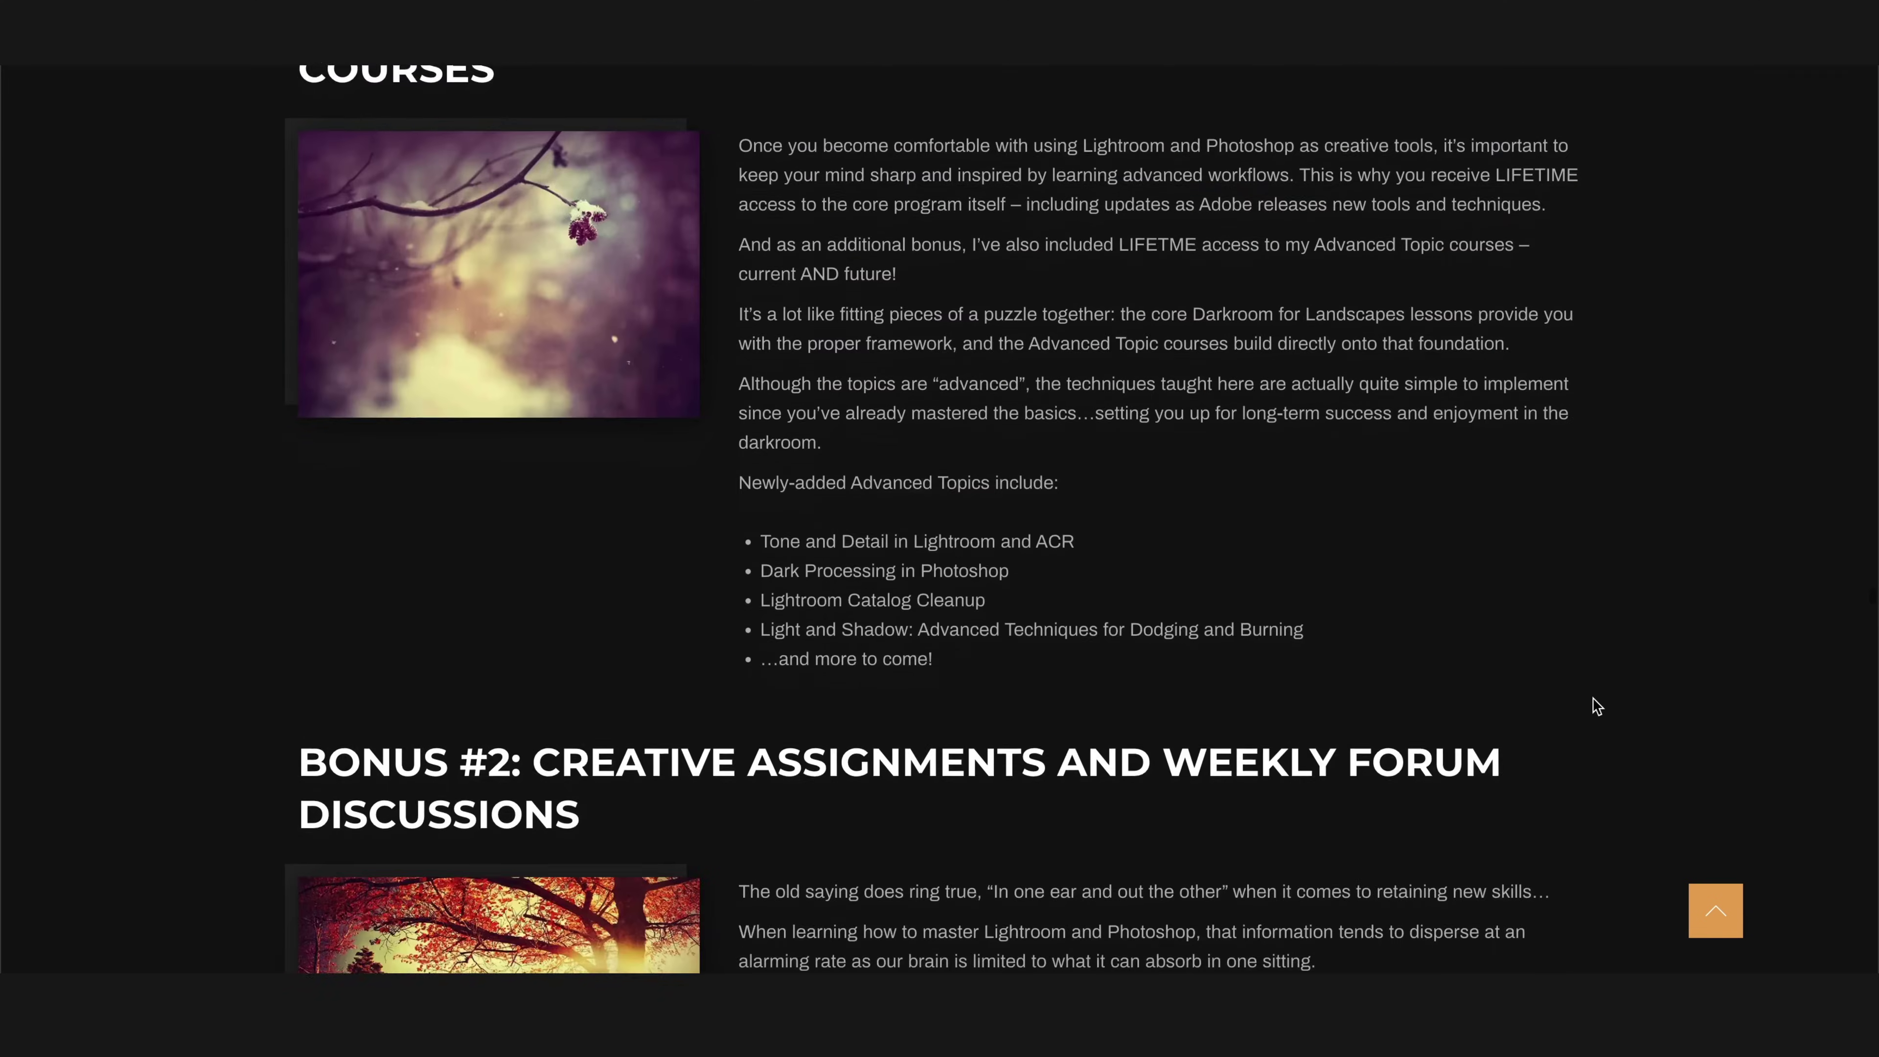